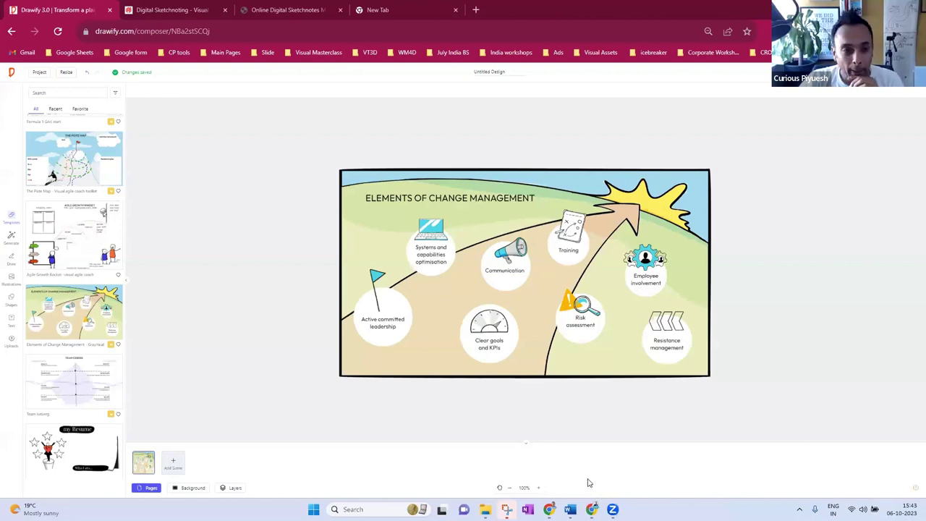
# Open drawify.com in a new Incognito browser window.
pyautogui.rightClick(592, 510)
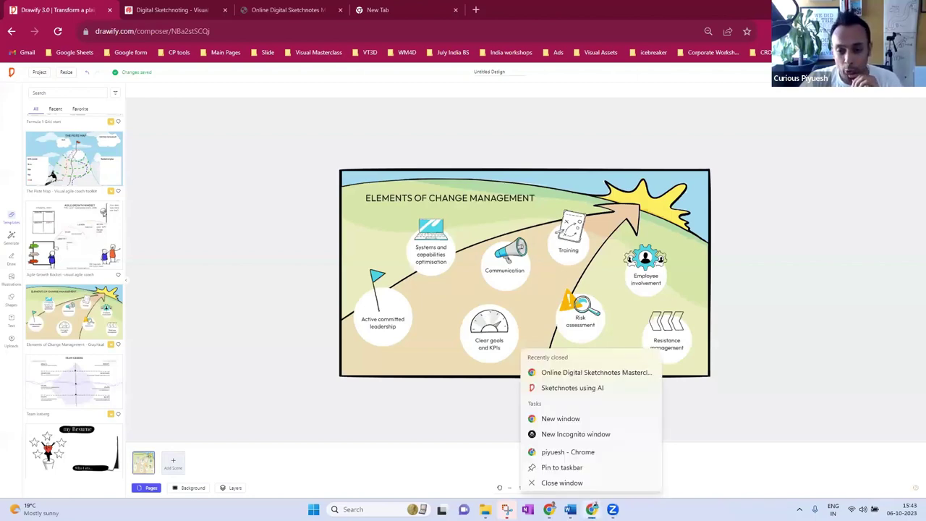
pyautogui.click(570, 437)
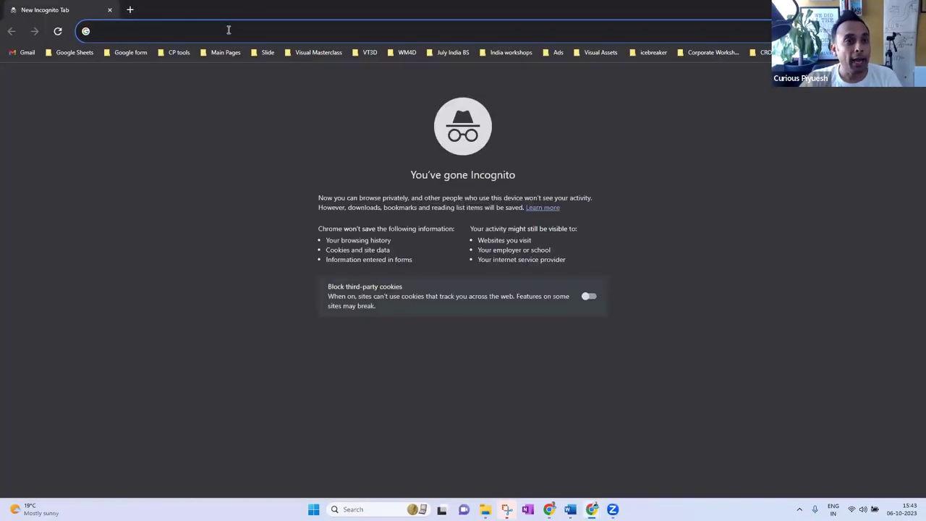
pyautogui.write('drawify')
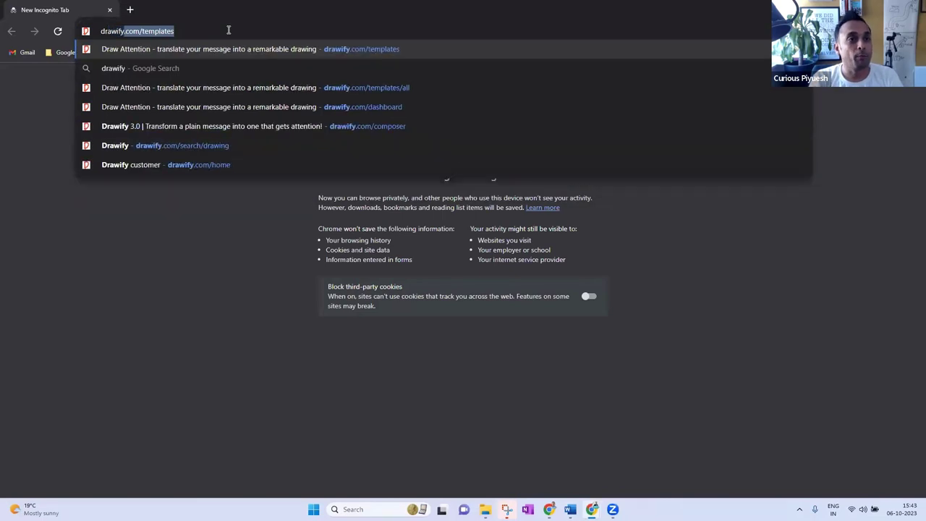
pyautogui.press('BackSpace')
pyautogui.write('.com')
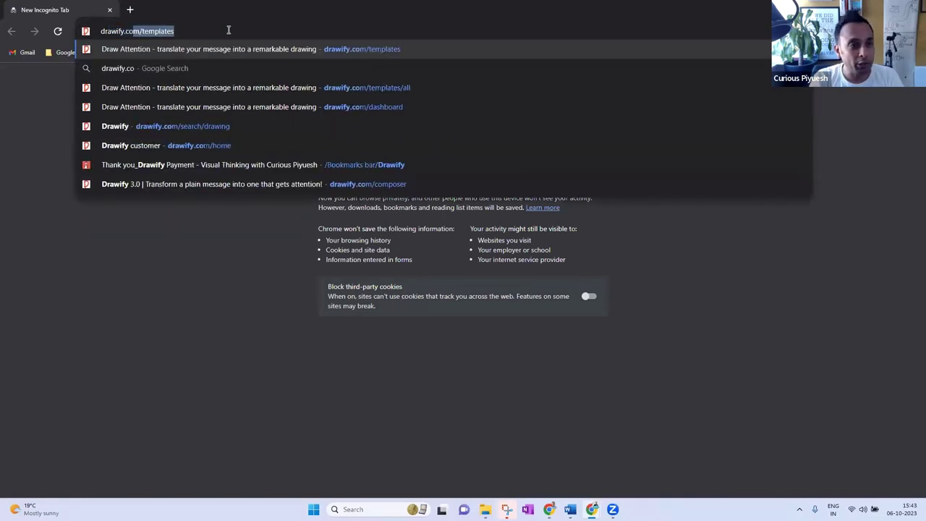
pyautogui.press('Right')
pyautogui.press('BackSpace')
pyautogui.press('BackSpace')
pyautogui.press('BackSpace')
pyautogui.press('BackSpace')
pyautogui.press('BackSpace')
pyautogui.press('BackSpace')
pyautogui.press('BackSpace')
pyautogui.press('BackSpace')
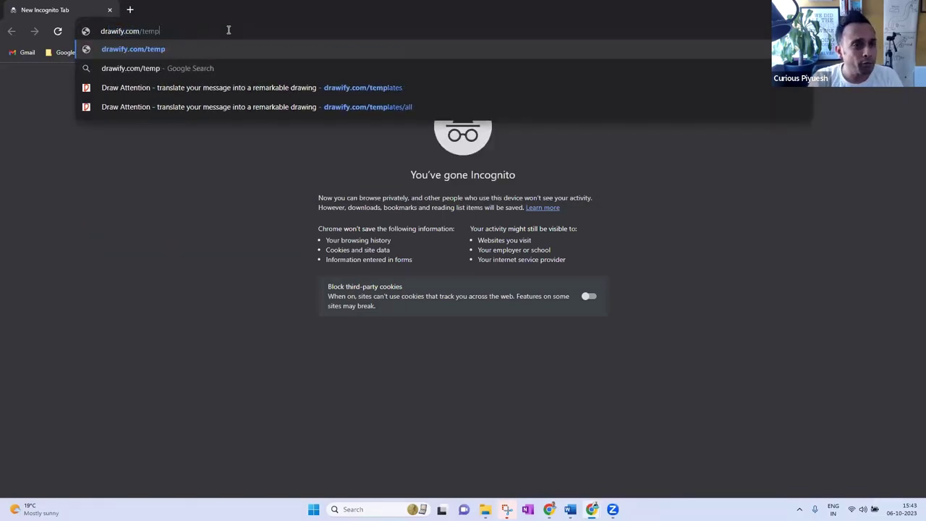
pyautogui.press('BackSpace')
pyautogui.press('BackSpace')
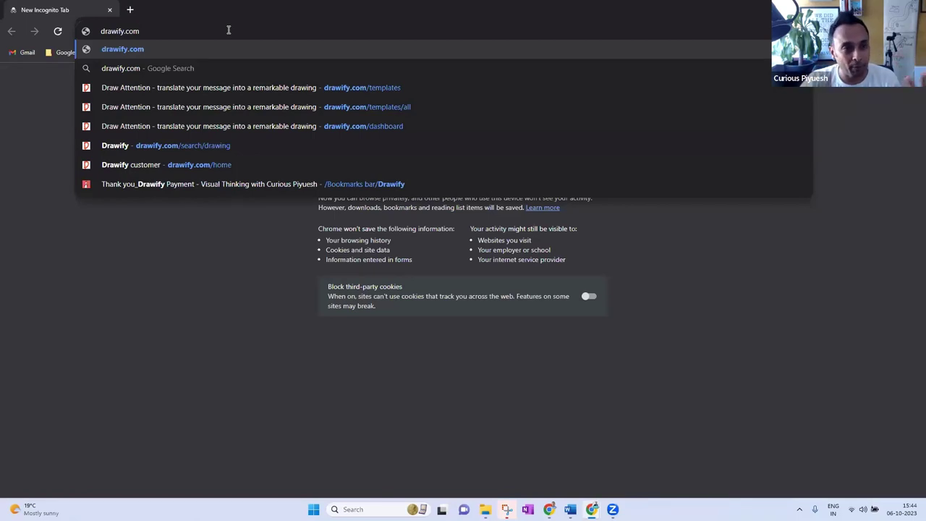
pyautogui.press('Return')
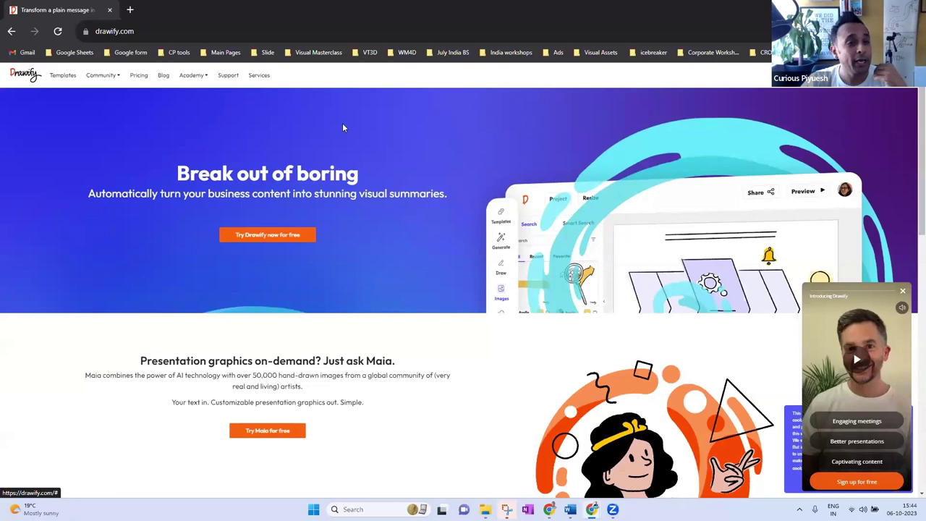
# Open the page presenting the Drawify community artists and look through their profile cards.
pyautogui.moveTo(116, 75)
pyautogui.click(112, 91)
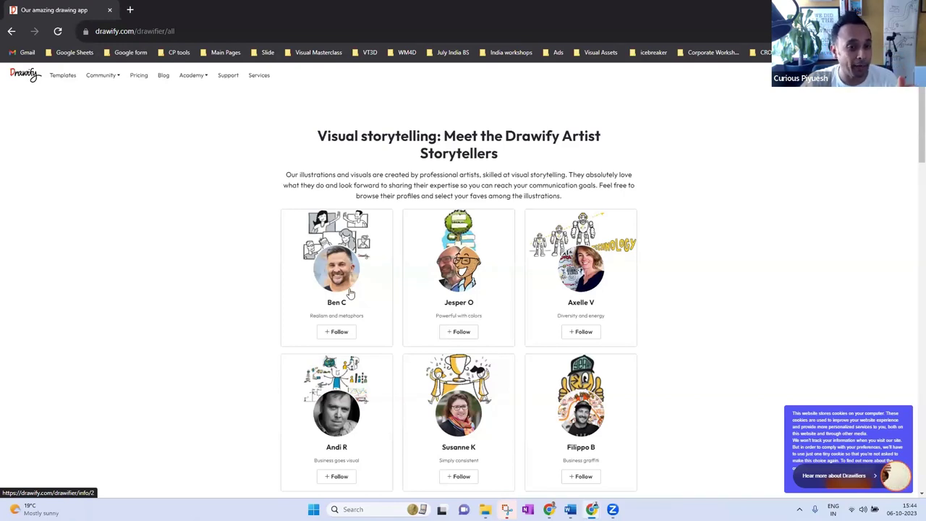
pyautogui.scroll(-3, 584, 279)
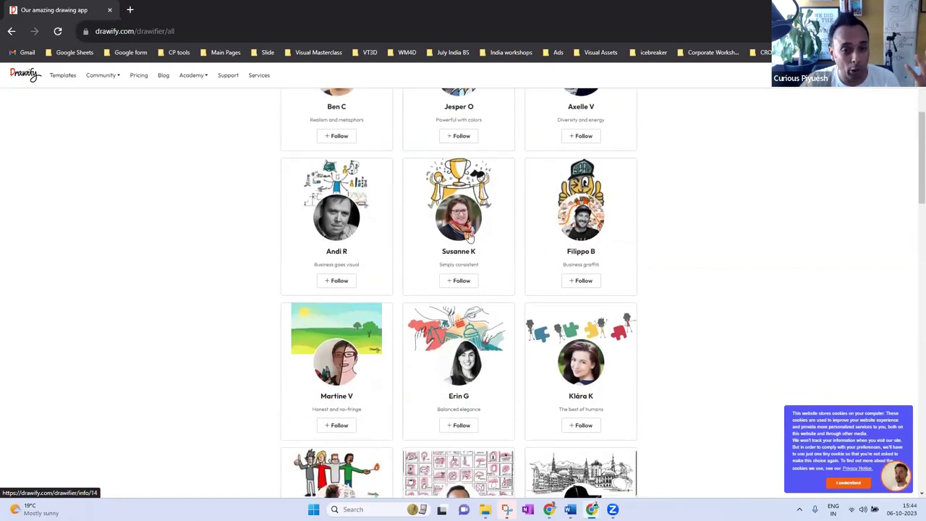
pyautogui.scroll(-2, 478, 289)
pyautogui.scroll(-1, 456, 296)
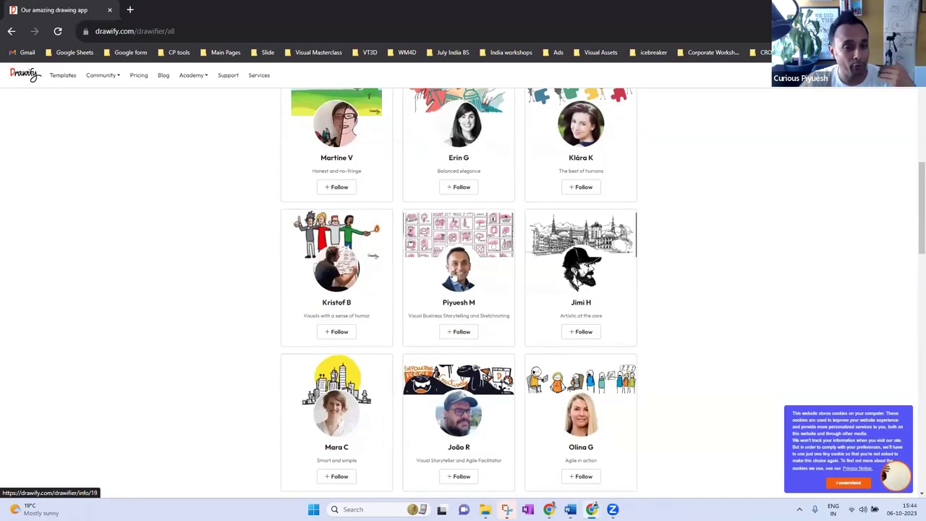
pyautogui.scroll(-1, 478, 362)
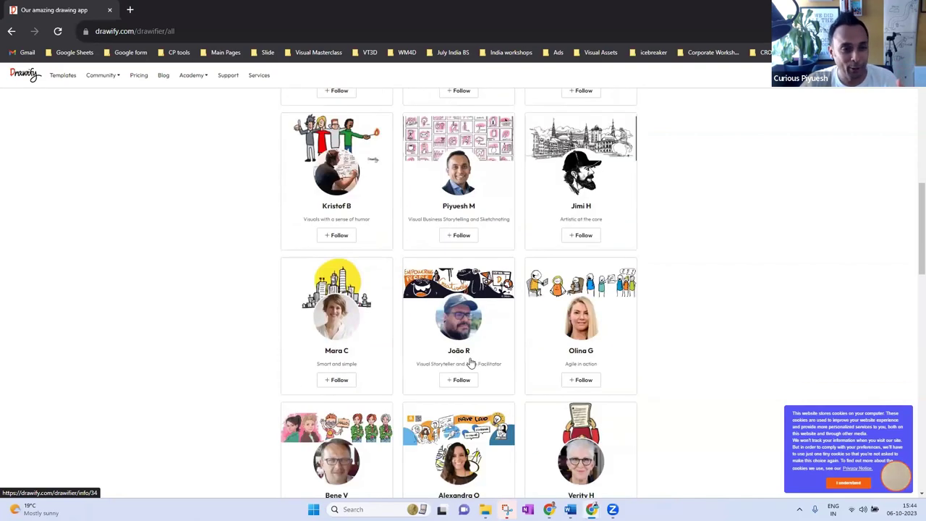
pyautogui.scroll(2, 478, 311)
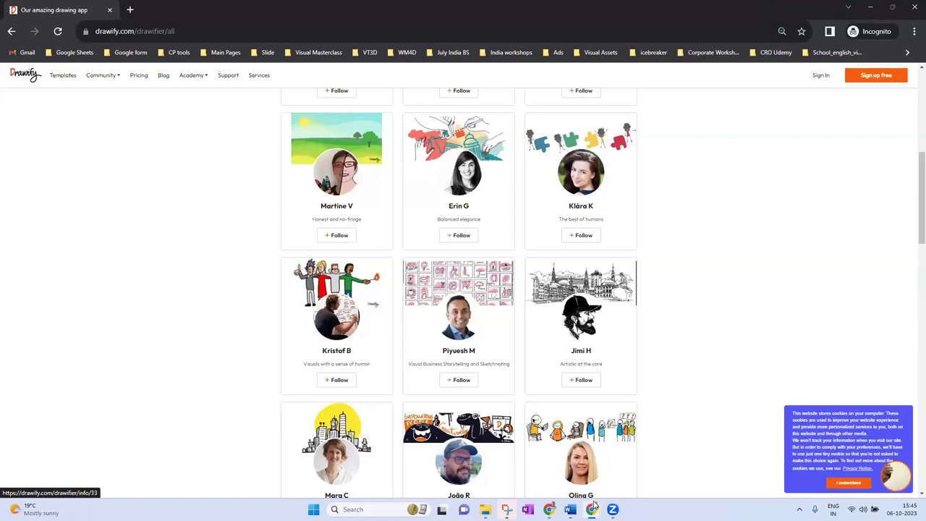
# Switch back to the browser window with the Drawify composer and set the page zoom to 100%.
pyautogui.moveTo(594, 506)
pyautogui.click(544, 442)
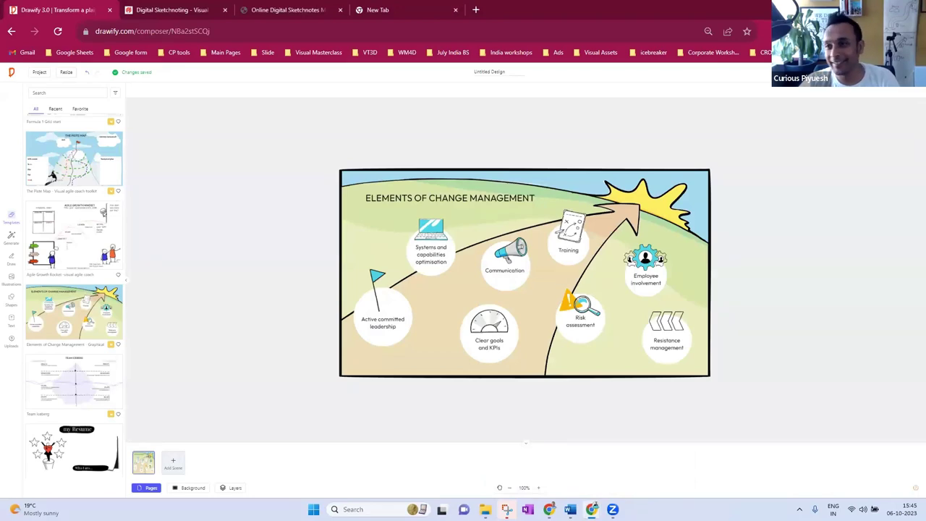
pyautogui.hotkey('alt', 'f')
pyautogui.click(886, 138)
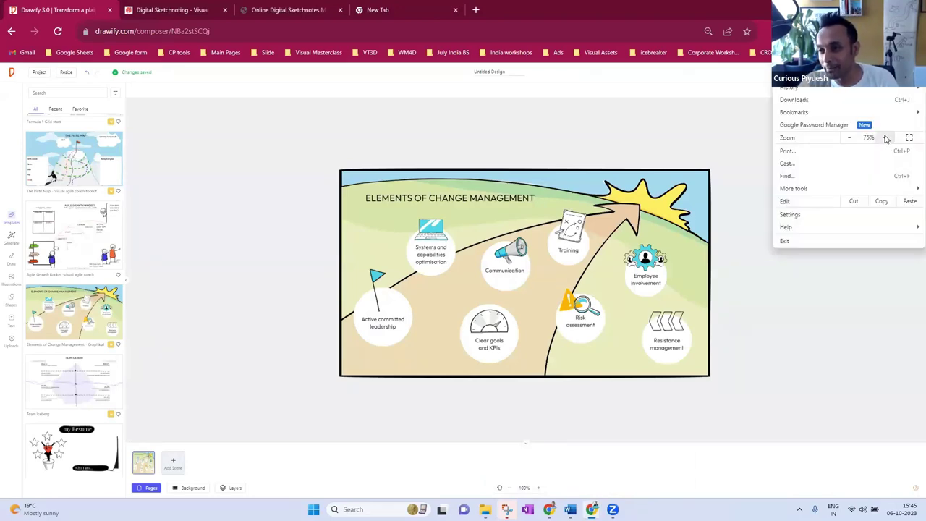
pyautogui.click(886, 138)
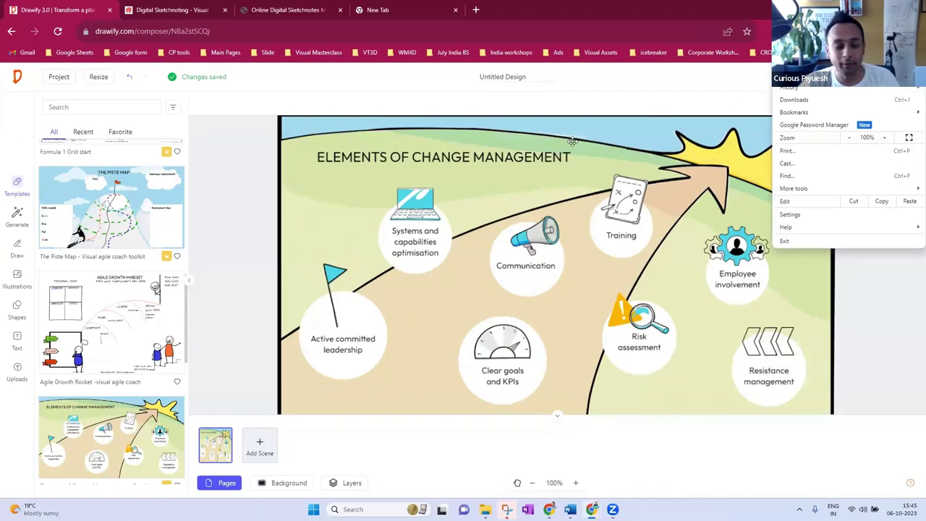
# Create a new blank project in the composer.
pyautogui.scroll(-5, 87, 203)
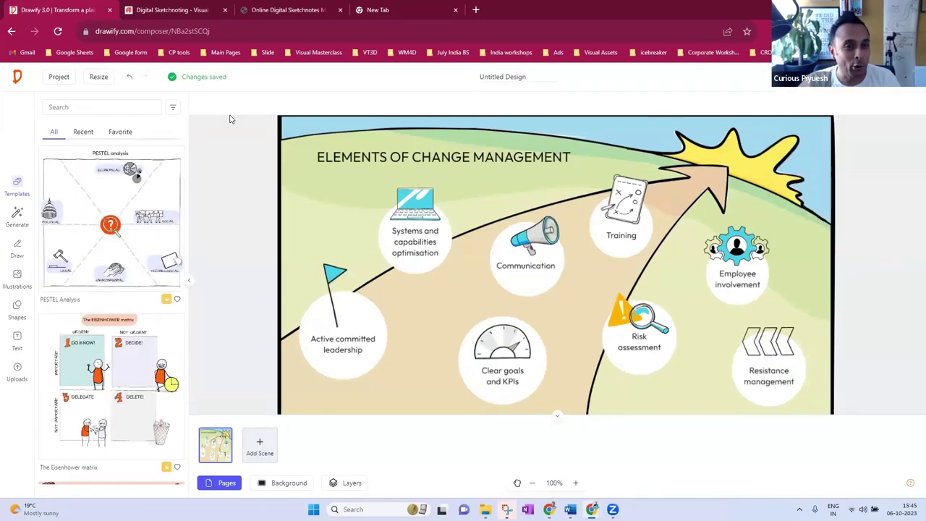
pyautogui.click(58, 76)
pyautogui.moveTo(73, 101)
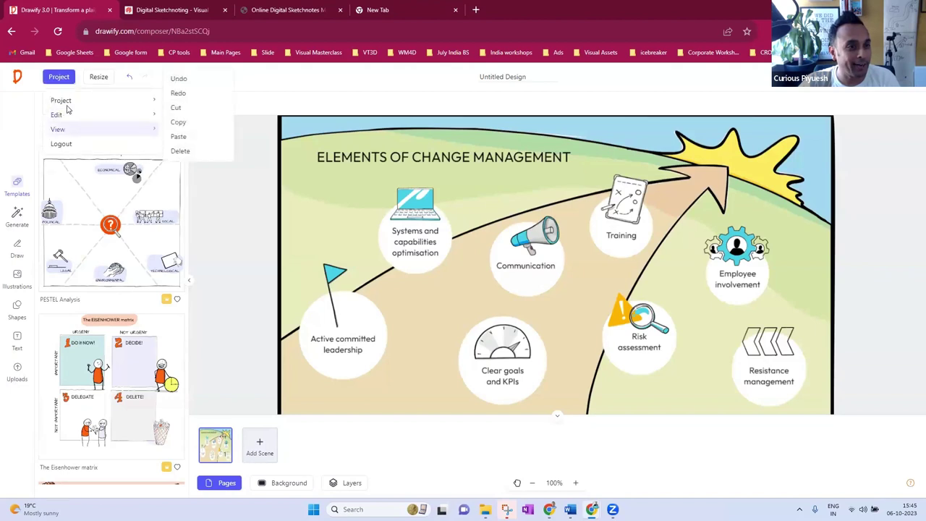
pyautogui.click(177, 92)
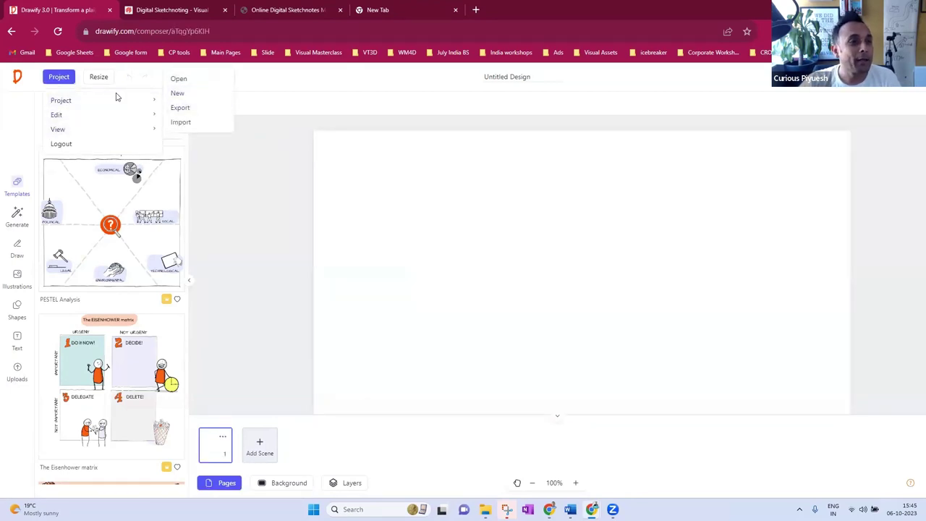
pyautogui.click(10, 145)
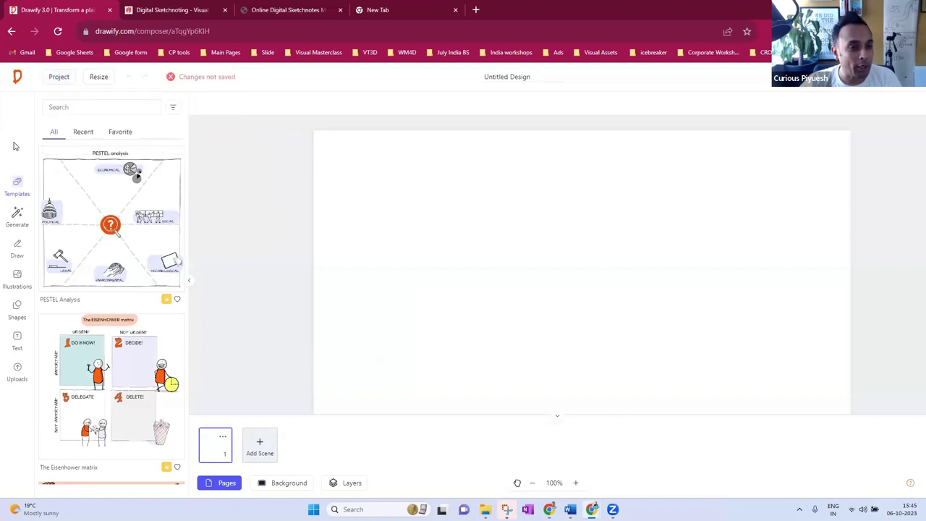
# Begin a prompt for AI generation with the text "Make a presentation on mahat".
pyautogui.click(17, 219)
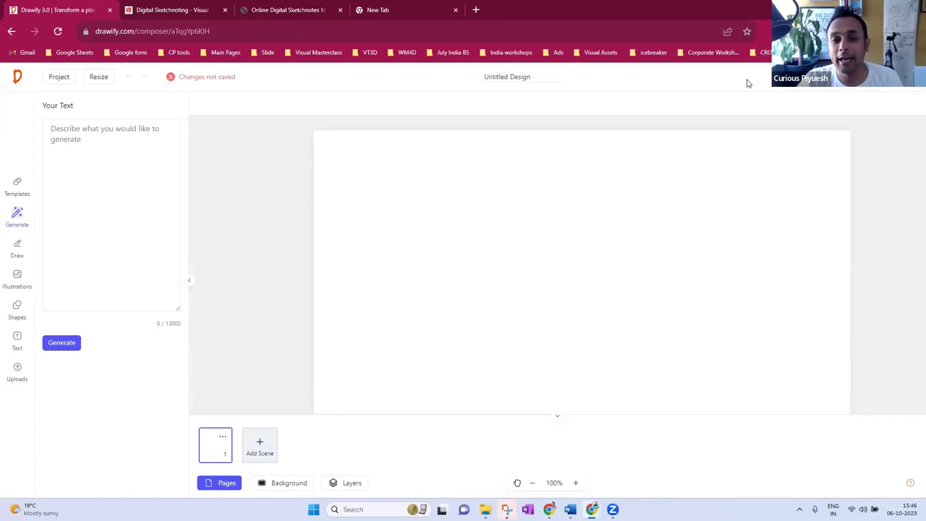
pyautogui.click(112, 146)
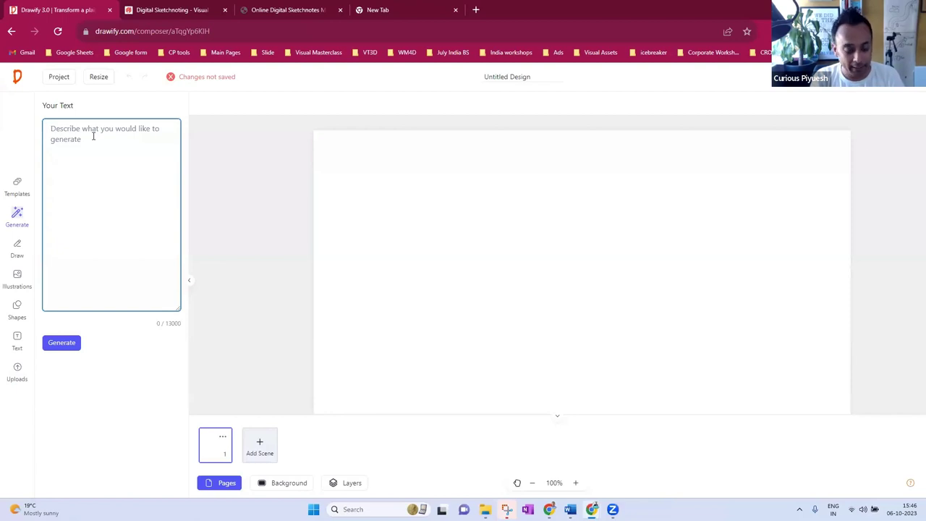
pyautogui.write('Make a prse')
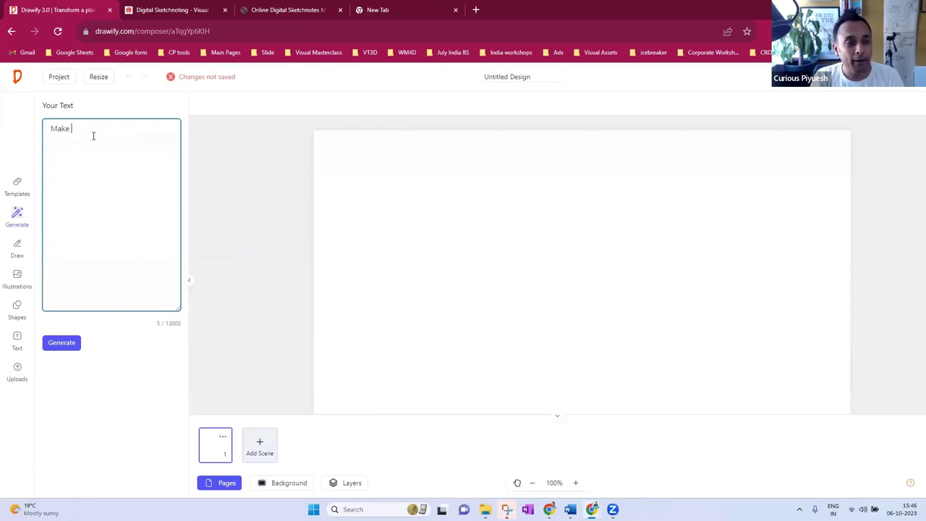
pyautogui.press('BackSpace')
pyautogui.press('BackSpace')
pyautogui.write('ese')
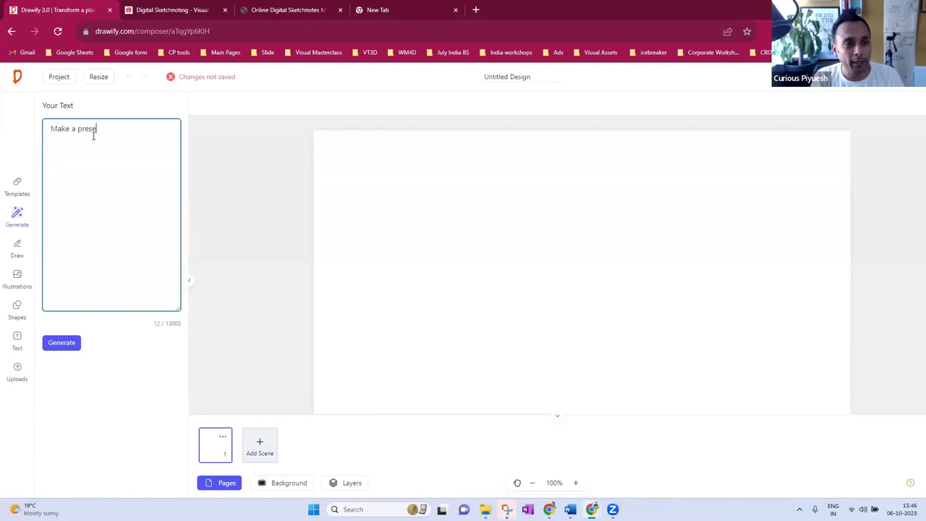
pyautogui.write('ntation on mahan')
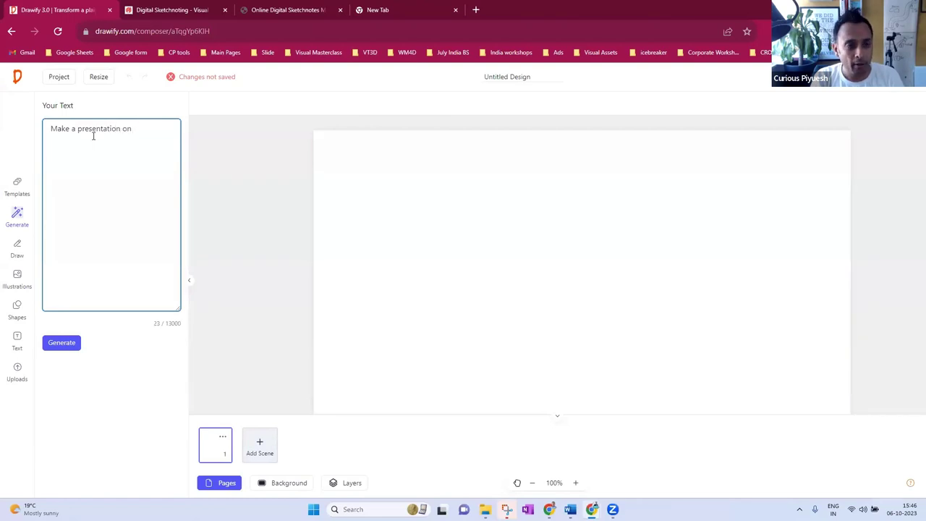
pyautogui.press('BackSpace')
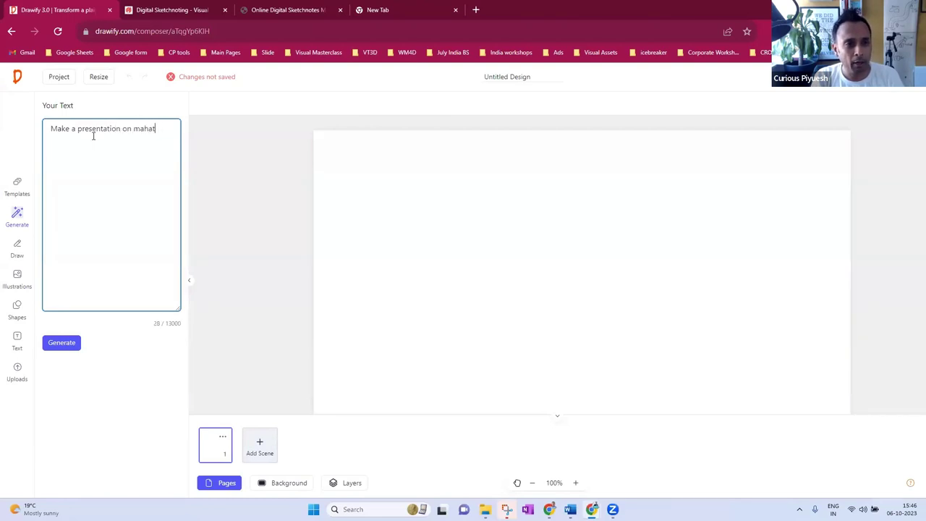
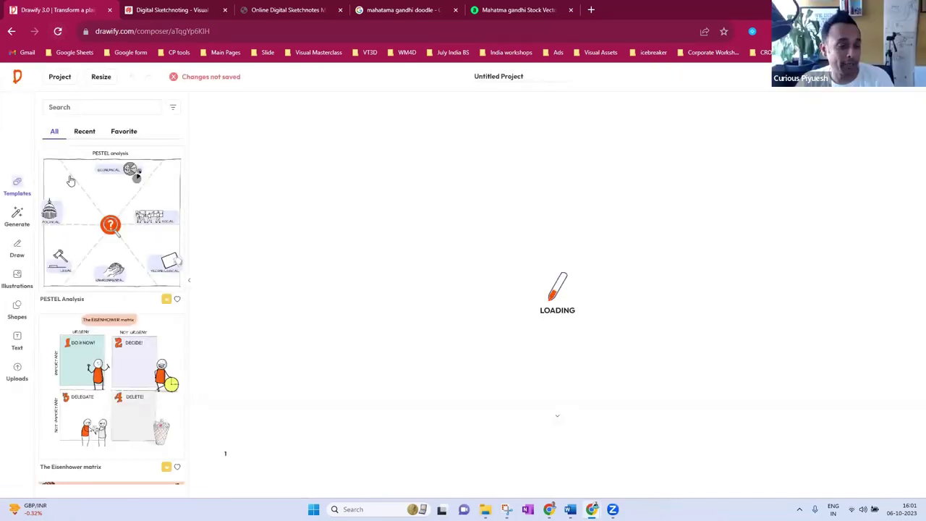
# Generate a scene from the prompt "Explain six qualities of mahatama gandhi . Also add illustration to each of the 6 point. Make it in a radial format".
pyautogui.click(17, 216)
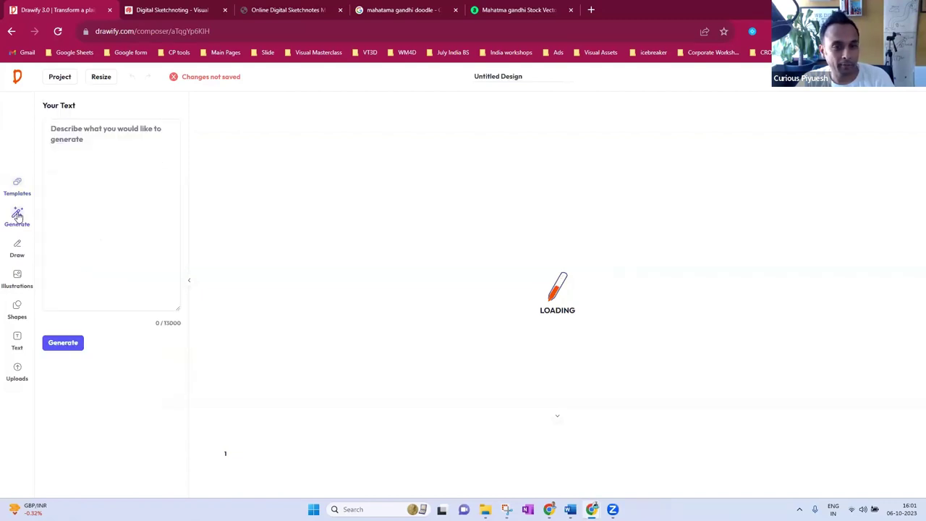
pyautogui.click(79, 133)
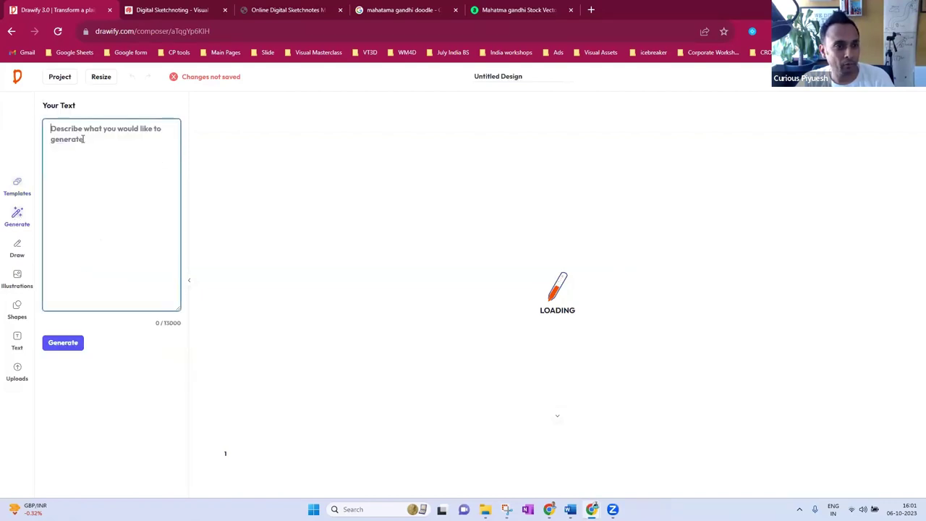
pyautogui.write('Explain six qualities of mahatama gandhi . Also add illustration to each of the 6 point.')
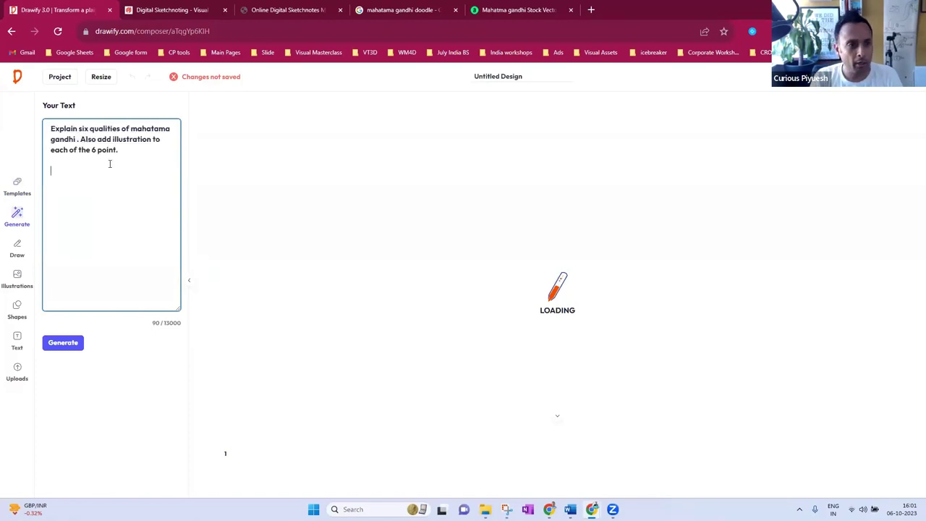
pyautogui.write('Make')
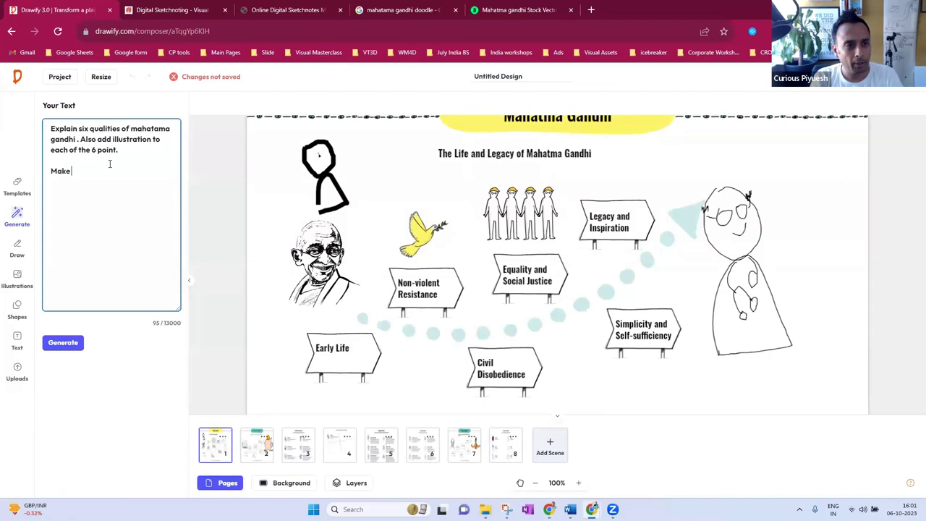
pyautogui.write(' it i')
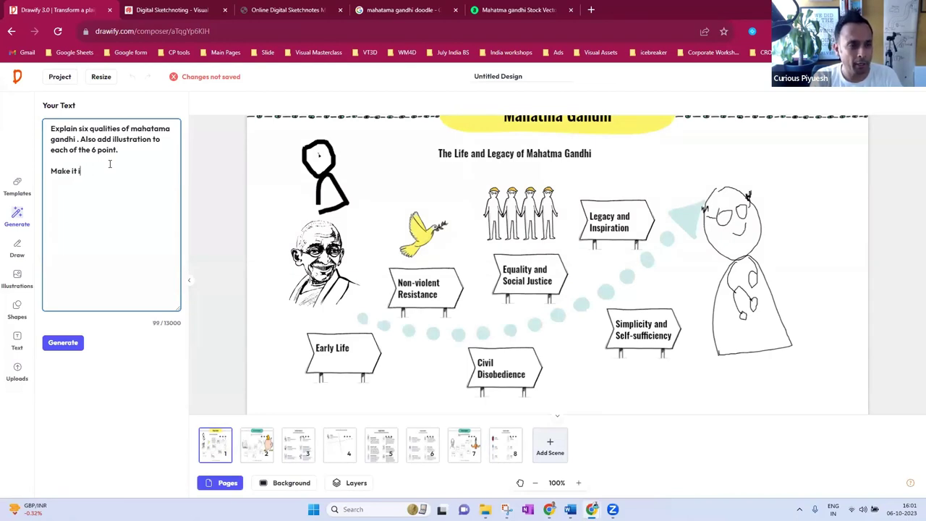
pyautogui.write('n a radial format')
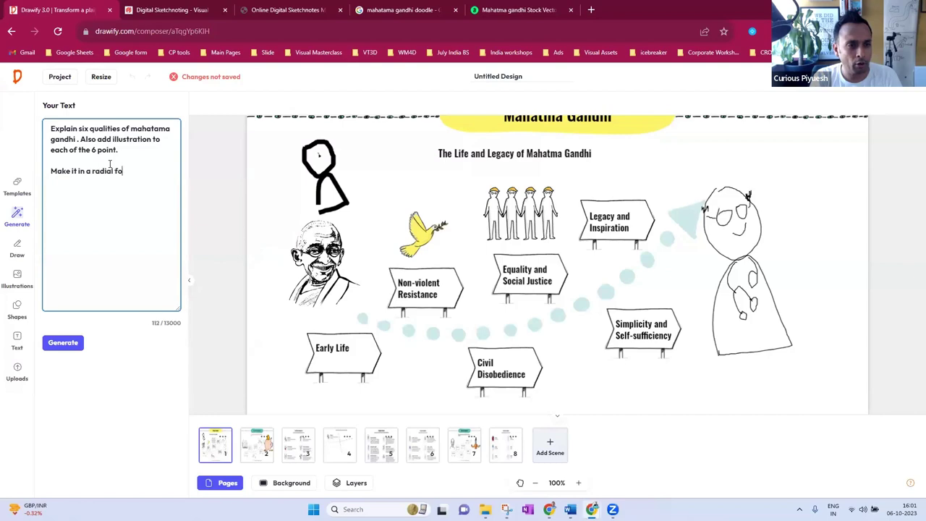
pyautogui.click(60, 346)
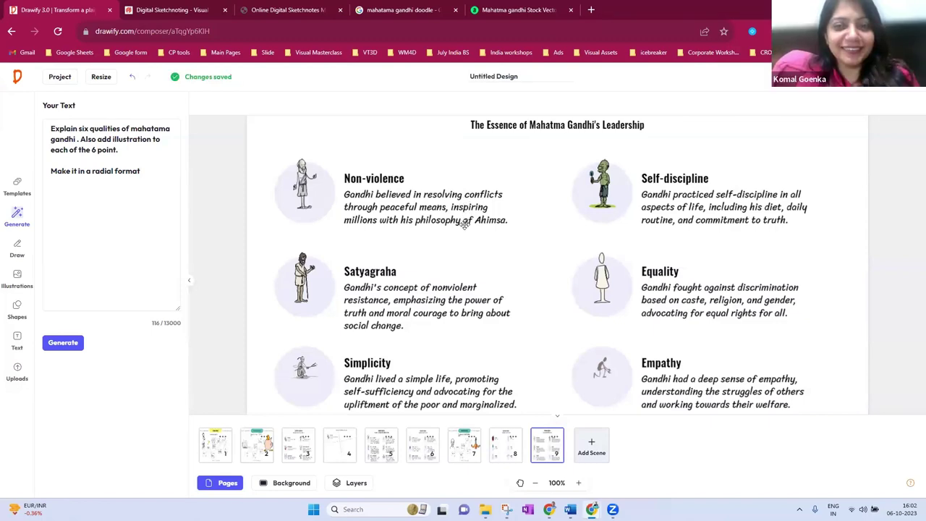
# Change "radial" to "circular" in the prompt about Gandhi's six qualities and generate another scene from it.
pyautogui.scroll(1, 466, 231)
pyautogui.scroll(3, 444, 250)
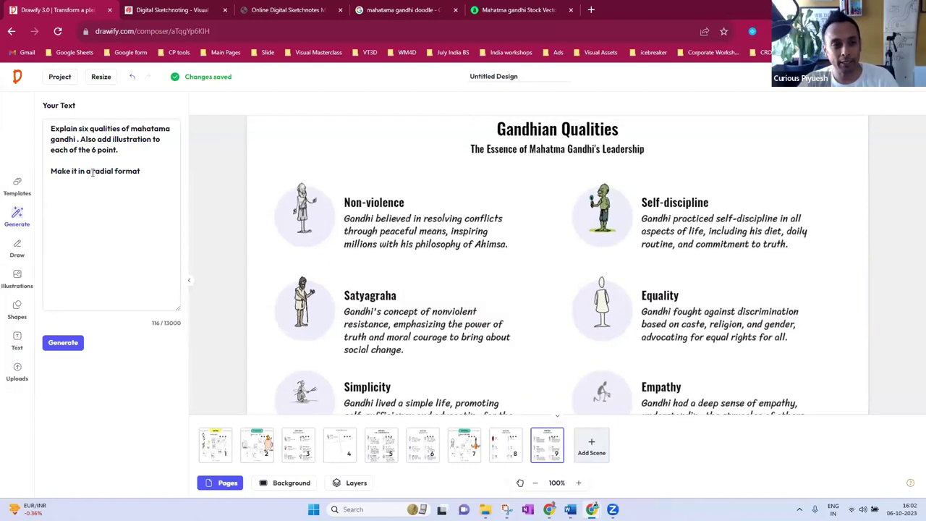
pyautogui.moveTo(92, 171); pyautogui.dragTo(118, 171)
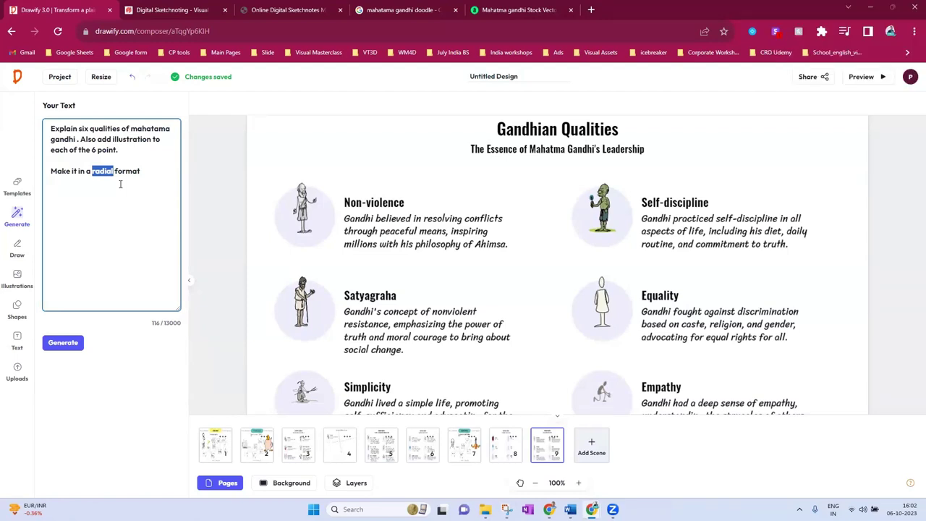
pyautogui.write('circlu')
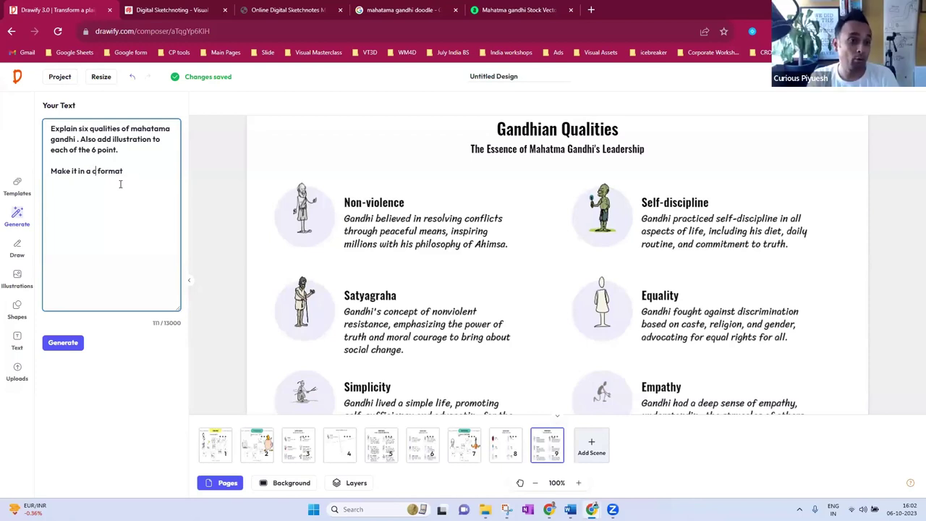
pyautogui.press('BackSpace')
pyautogui.press('BackSpace')
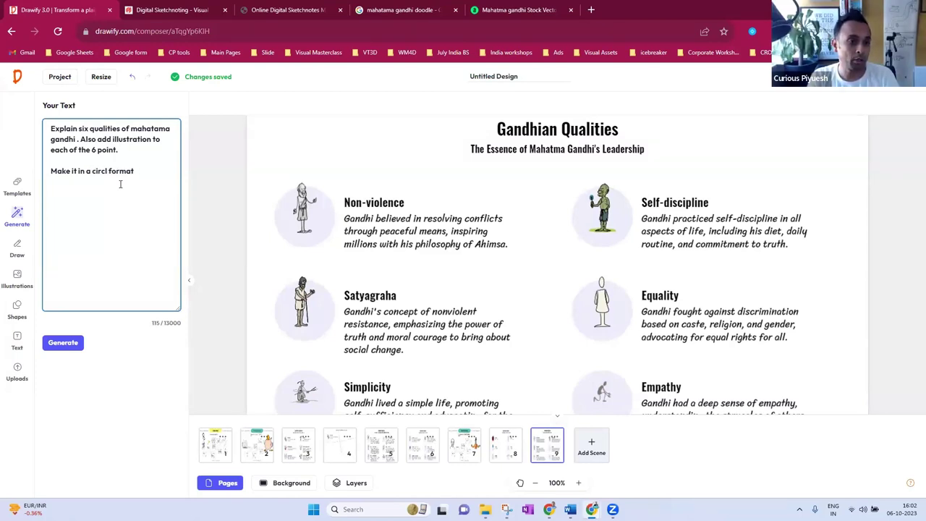
pyautogui.write('ular')
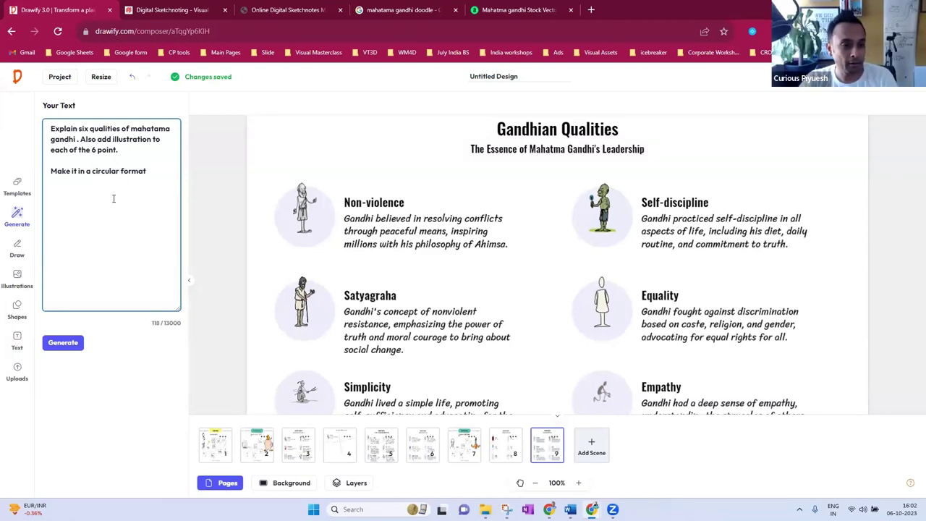
pyautogui.click(70, 346)
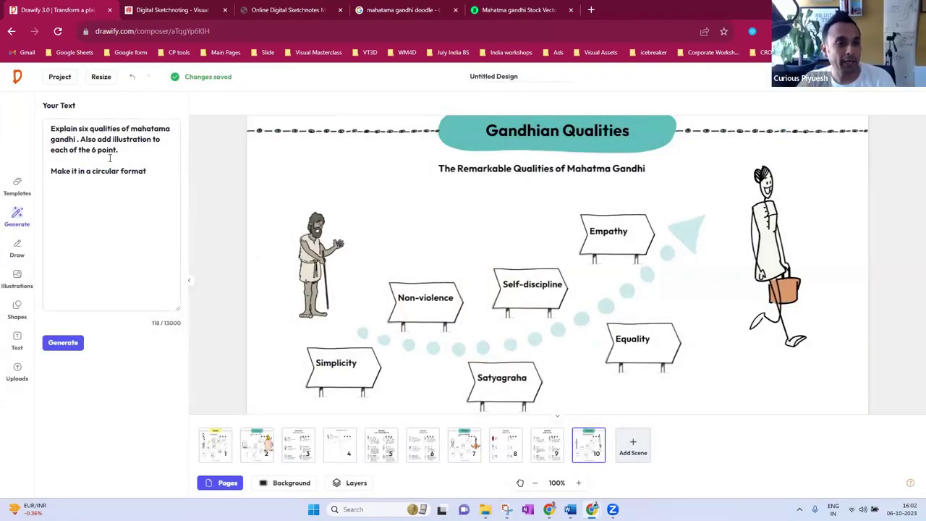
pyautogui.moveTo(149, 171); pyautogui.dragTo(55, 162)
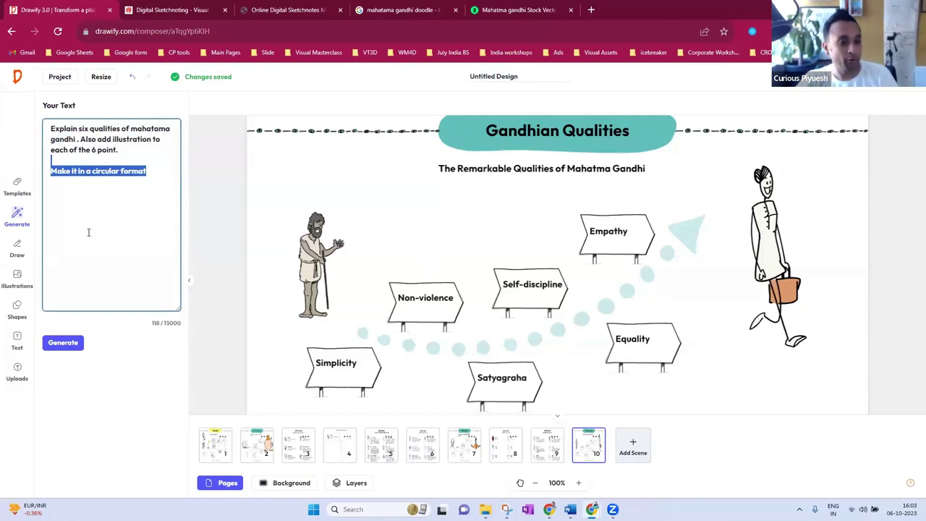
pyautogui.click(93, 171)
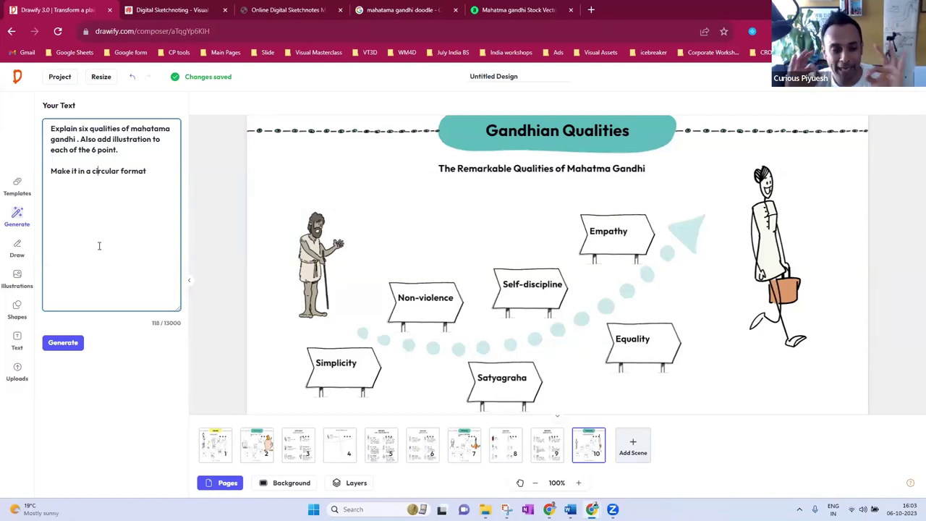
# Return to the dashboard and open the recent project showing the "Building Wealth" scene.
pyautogui.click(18, 77)
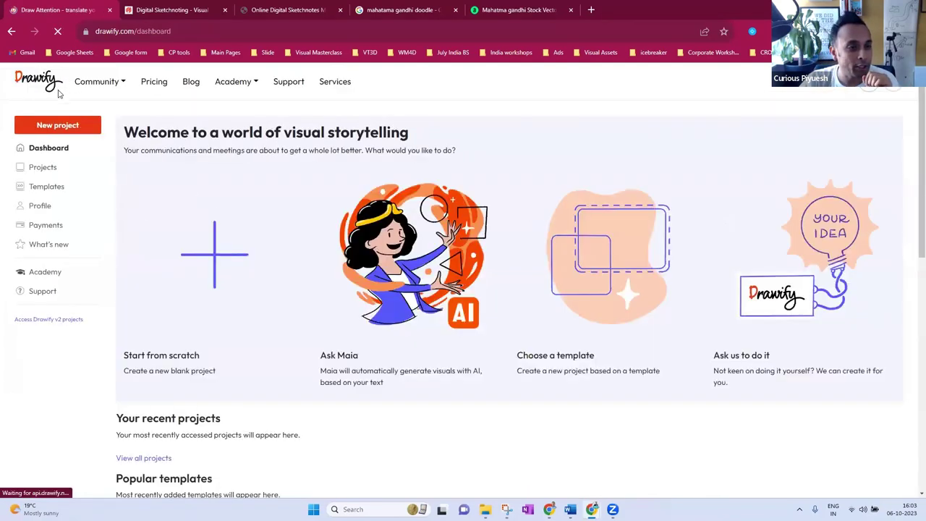
pyautogui.scroll(-3, 471, 320)
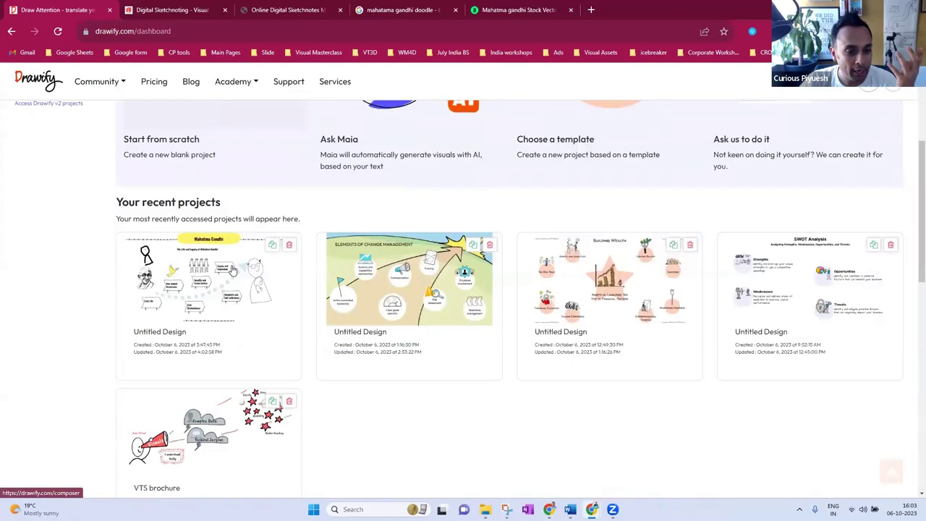
pyautogui.click(629, 275)
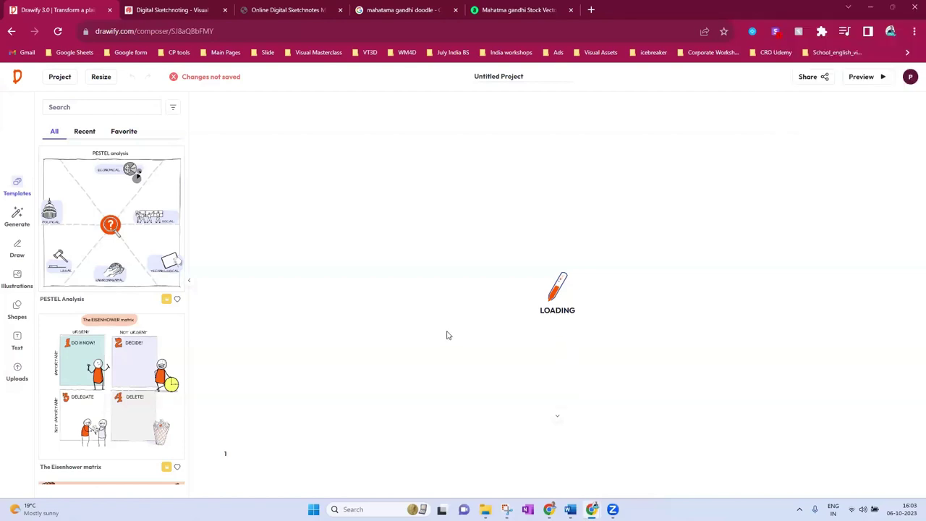
# Try to create a new project from the composer while the "Building Wealth" project is loading.
pyautogui.click(58, 79)
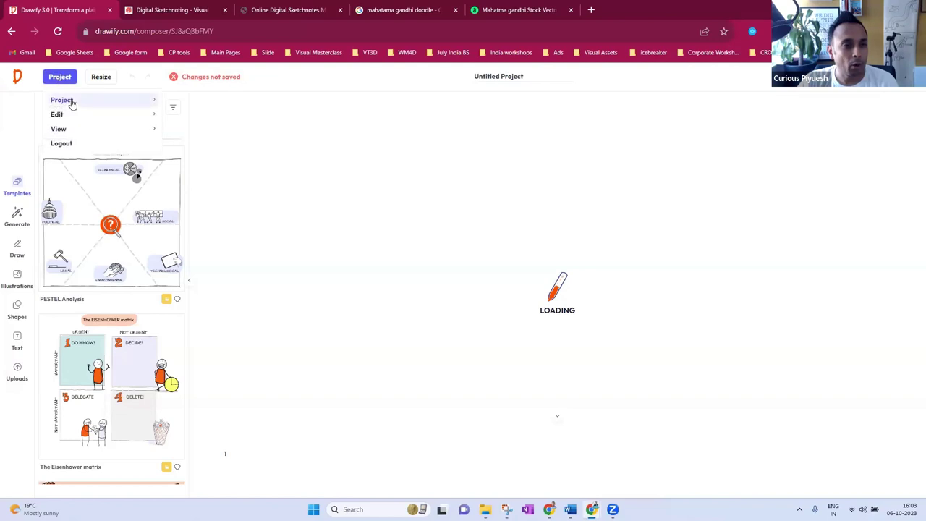
pyautogui.moveTo(72, 103)
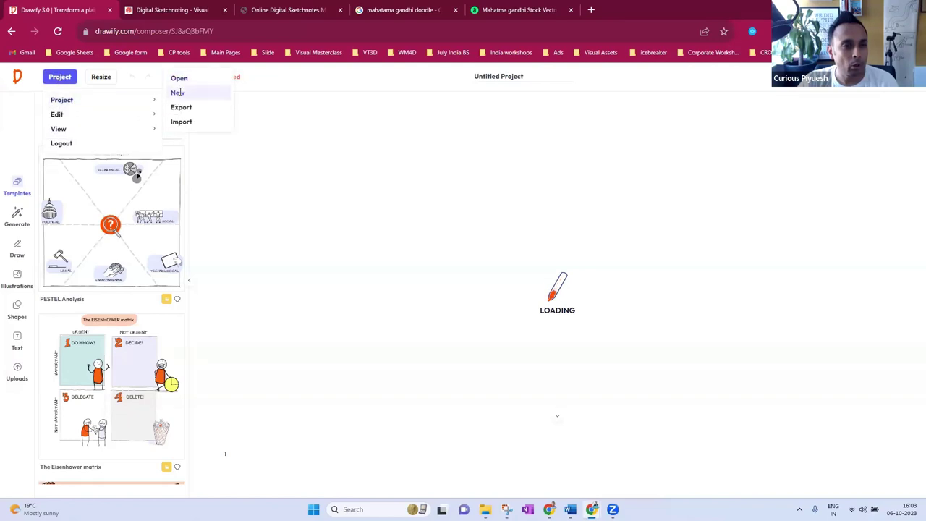
pyautogui.click(184, 93)
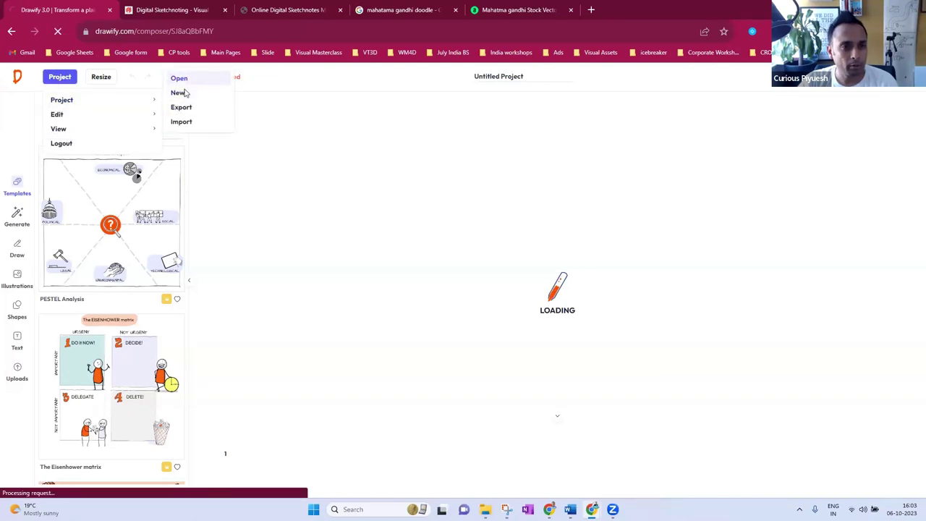
pyautogui.click(182, 32)
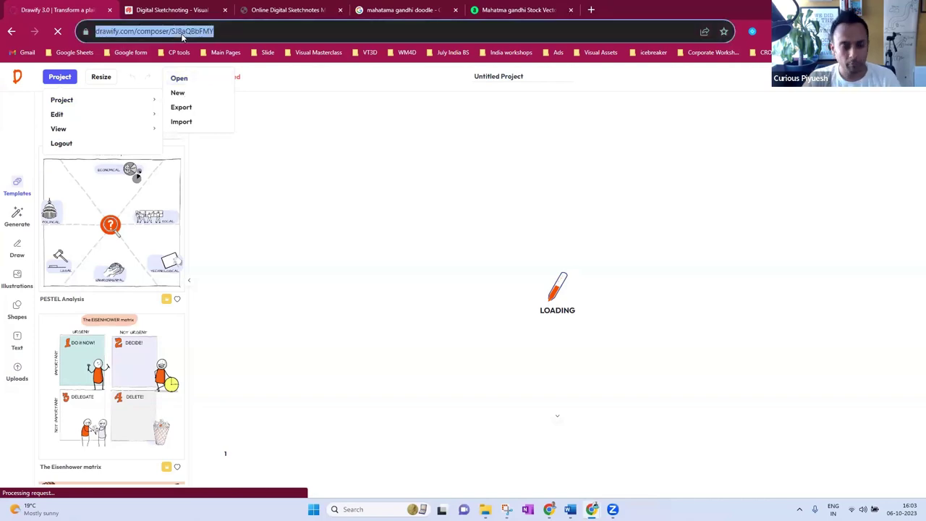
pyautogui.click(172, 10)
pyautogui.click(109, 19)
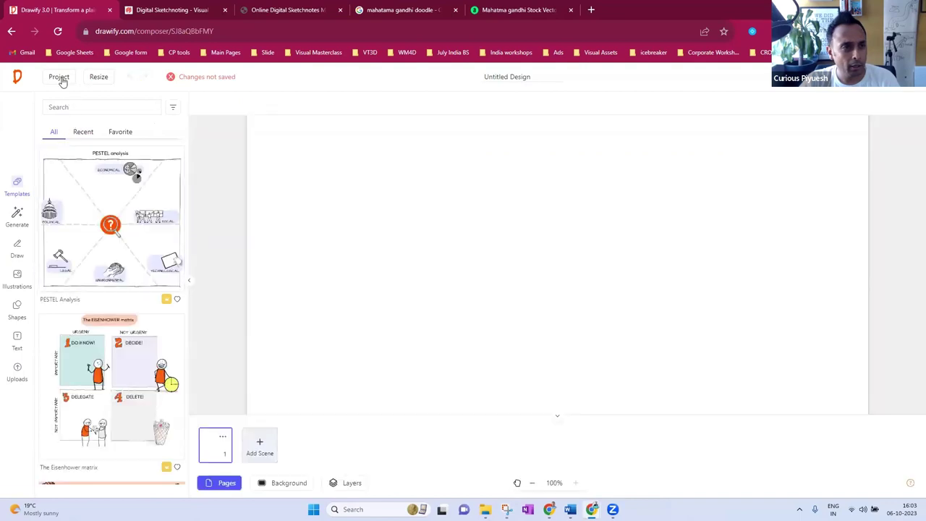
# Go to the list of saved projects and reopen the Untitled Design with the blank thumbnail.
pyautogui.click(61, 79)
pyautogui.moveTo(72, 102)
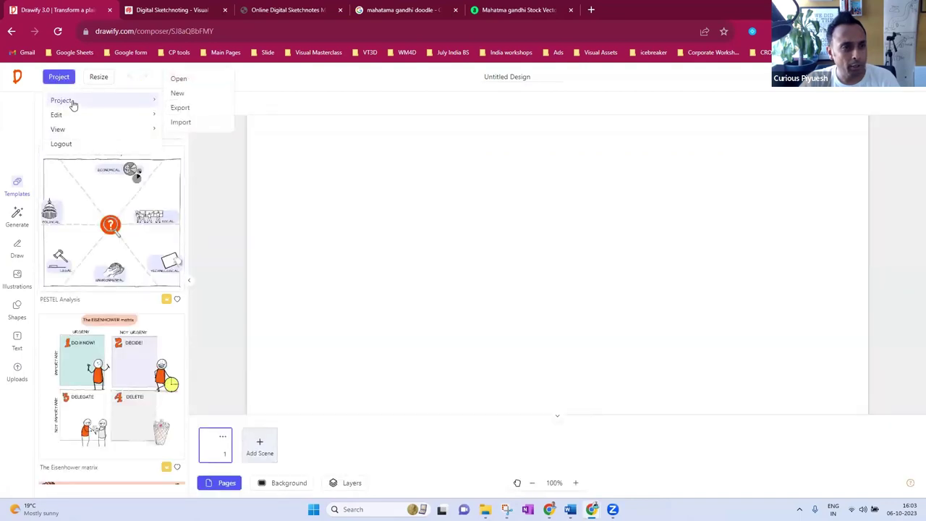
pyautogui.click(179, 84)
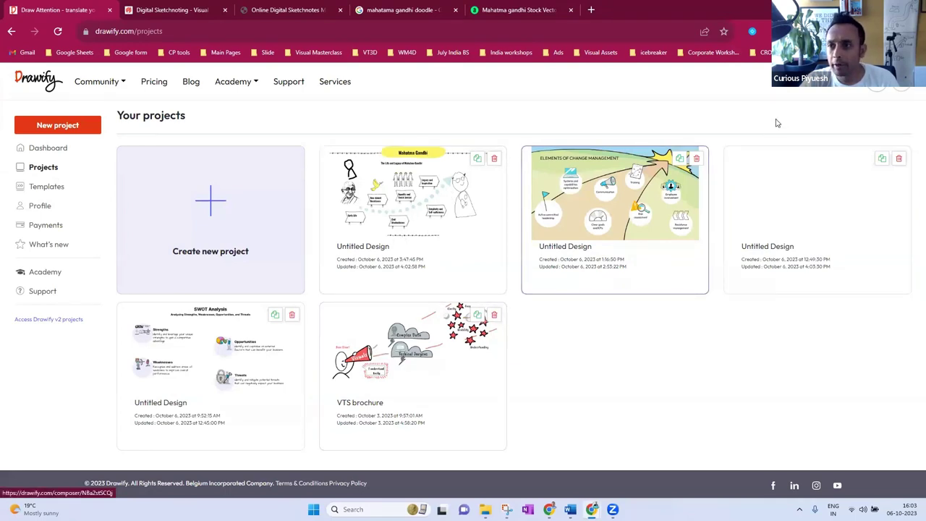
pyautogui.click(784, 230)
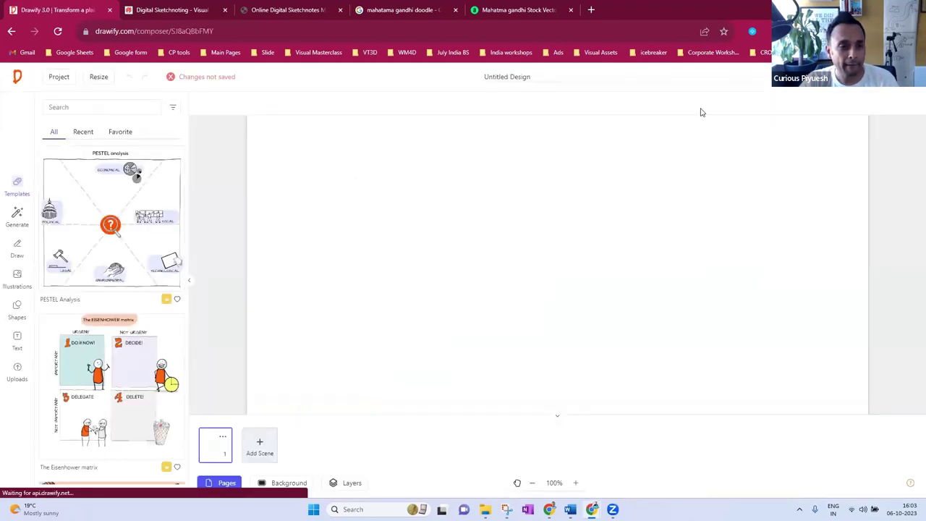
# Return to the list of saved projects, open the "SWOT Analysis" design and reload its page.
pyautogui.click(58, 77)
pyautogui.moveTo(68, 99)
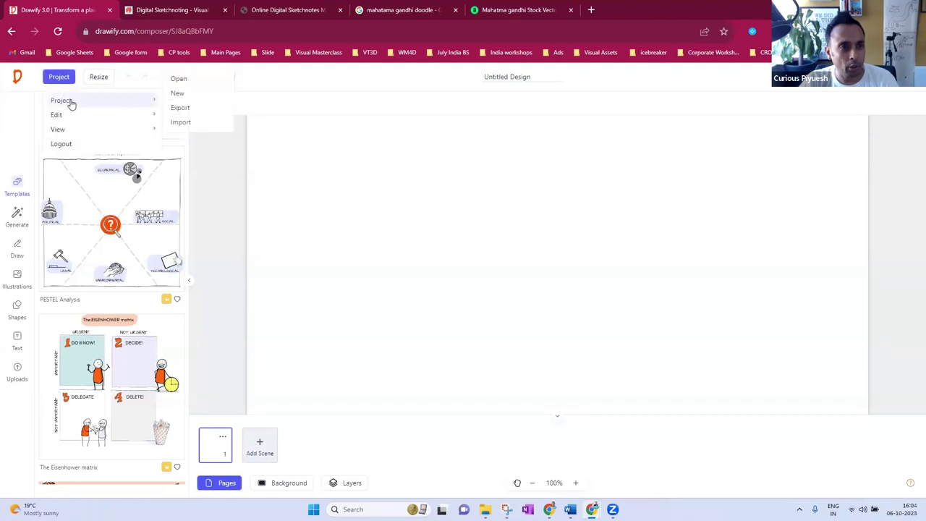
pyautogui.click(189, 82)
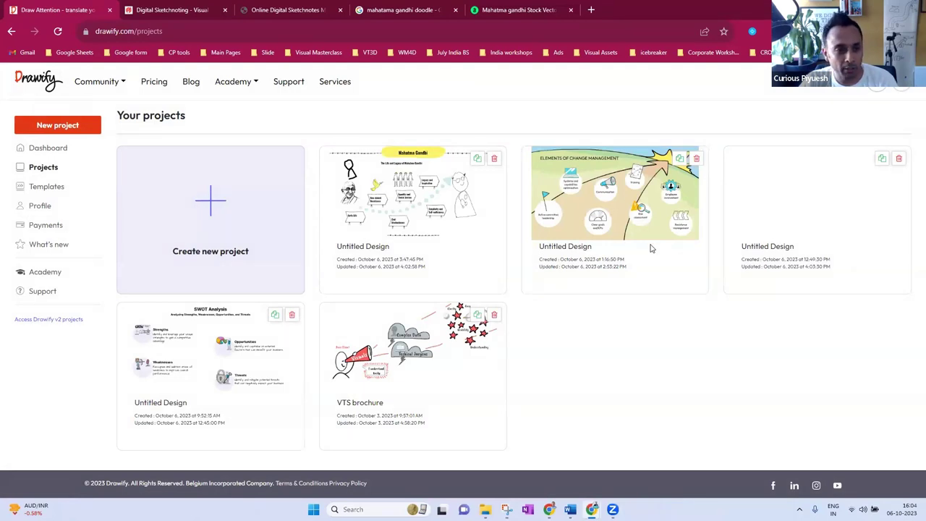
pyautogui.click(230, 363)
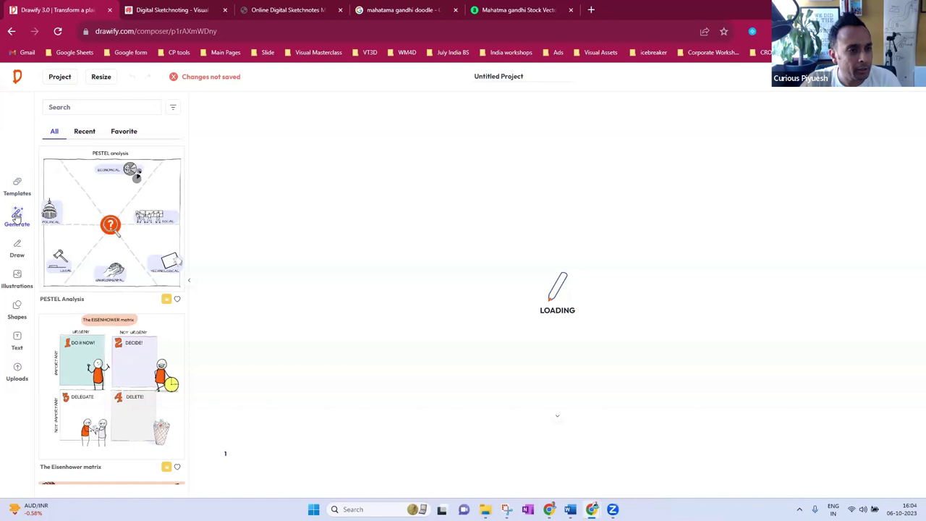
pyautogui.click(58, 32)
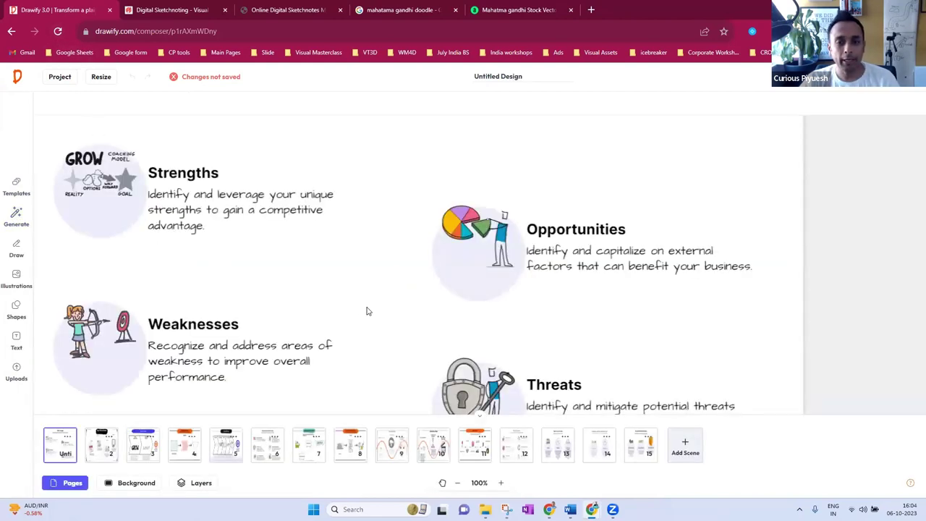
# View the SWOT Analysis scene and open the AI generation prompt for this project.
pyautogui.scroll(2, 364, 289)
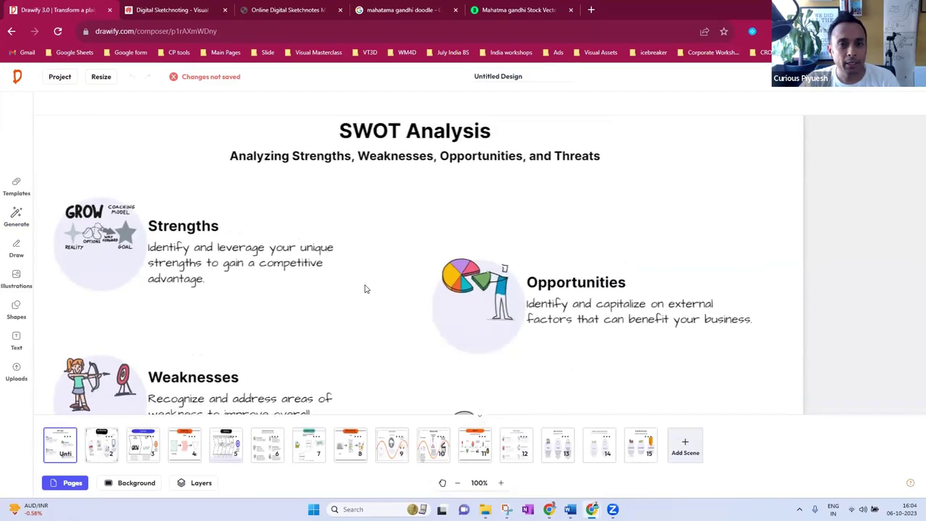
pyautogui.scroll(1, 365, 289)
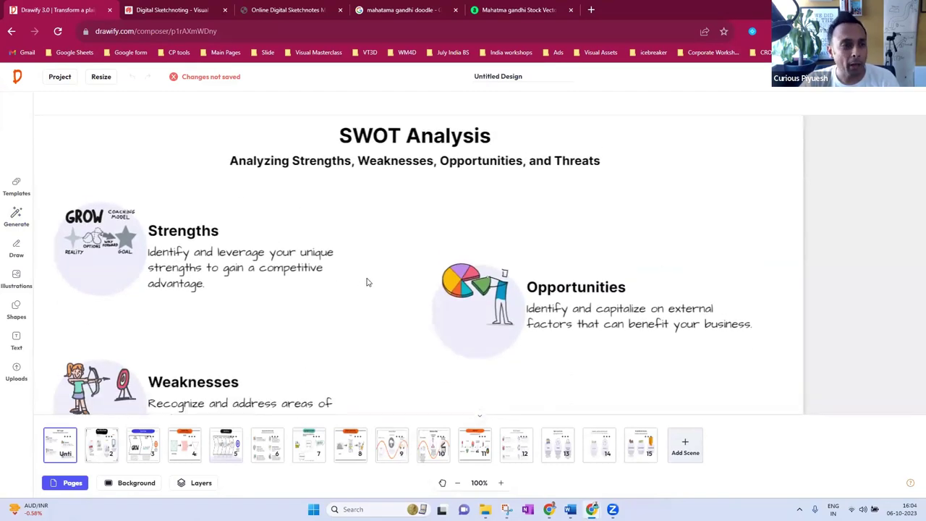
pyautogui.scroll(-1, 365, 283)
pyautogui.click(18, 216)
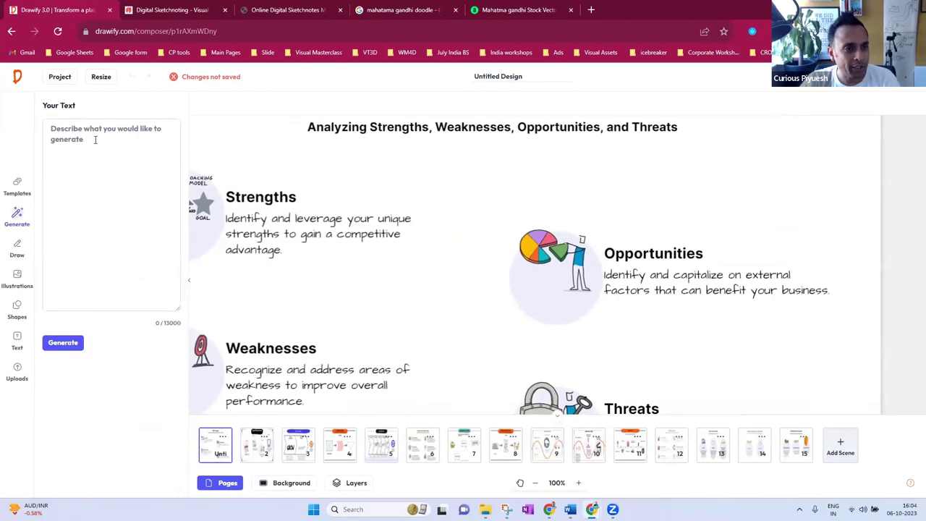
pyautogui.click(95, 140)
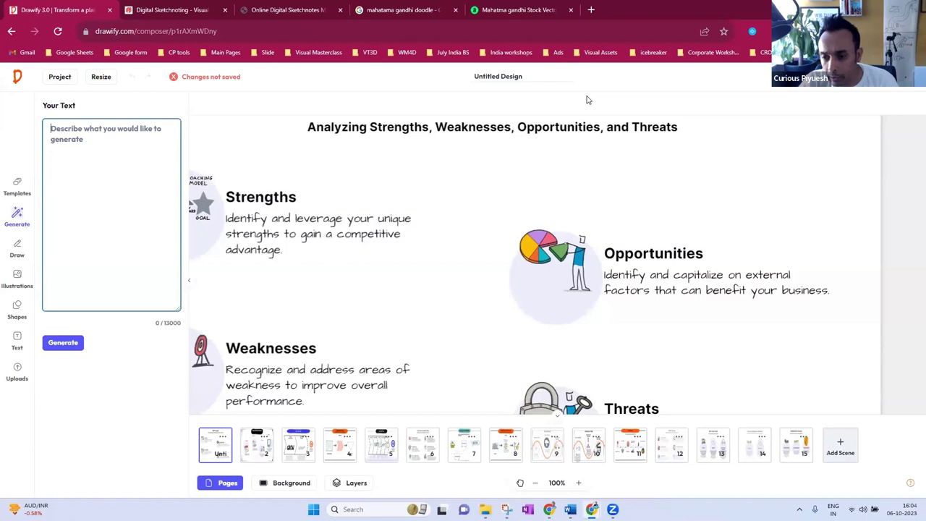
# Create a new blank project in the composer from the open SWOT Analysis design.
pyautogui.click(59, 76)
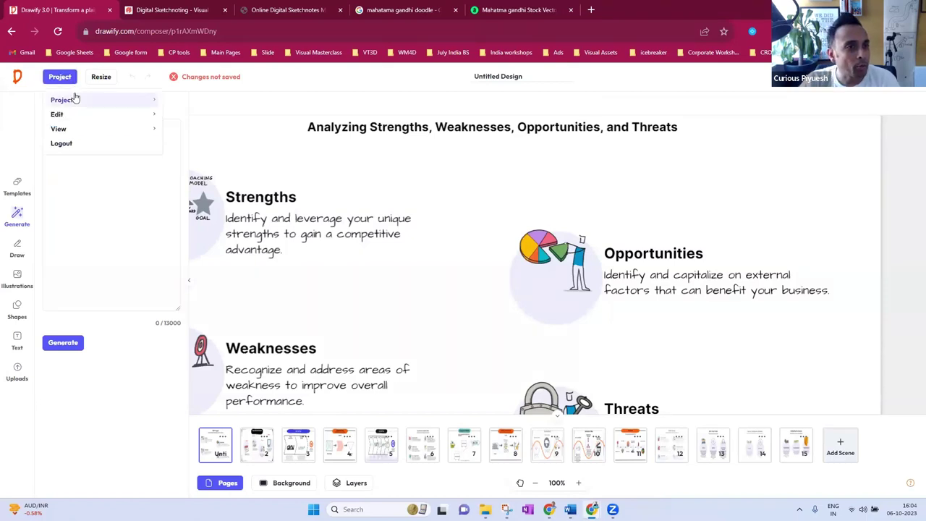
pyautogui.moveTo(152, 101)
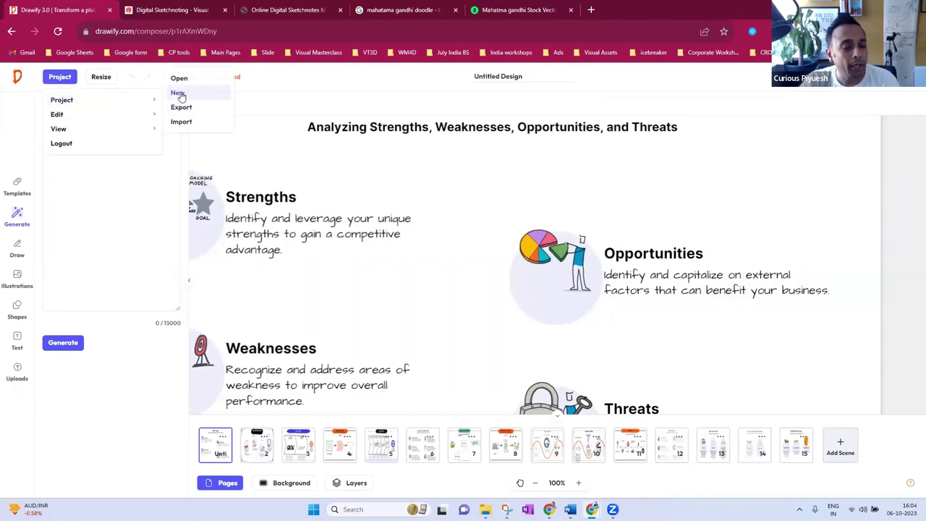
pyautogui.click(178, 93)
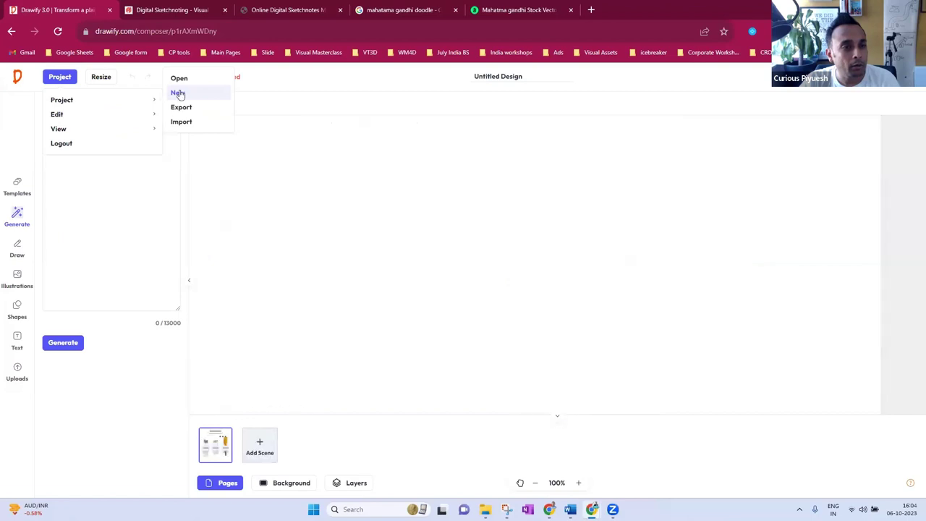
pyautogui.click(122, 400)
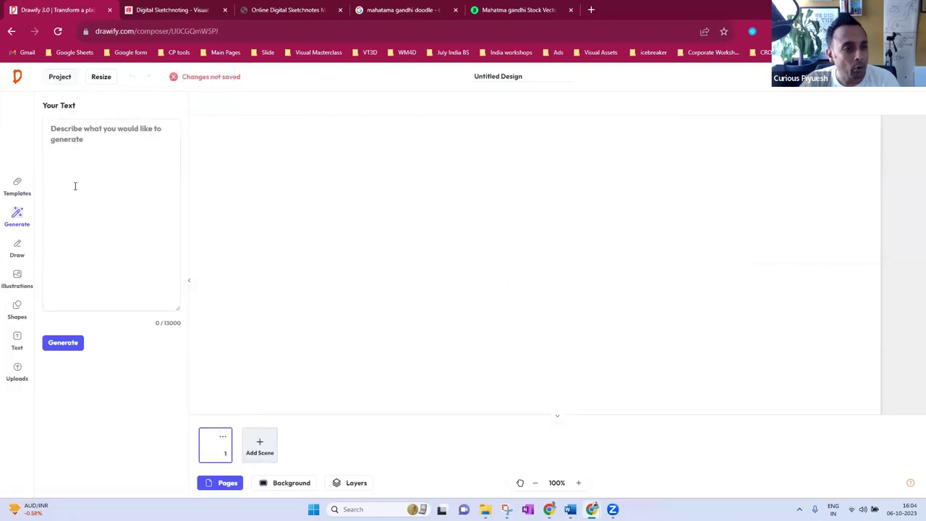
# Generate an illustrated scene from the prompt "Give me 6 points from 'rich dad and poor dad' book".
pyautogui.click(82, 144)
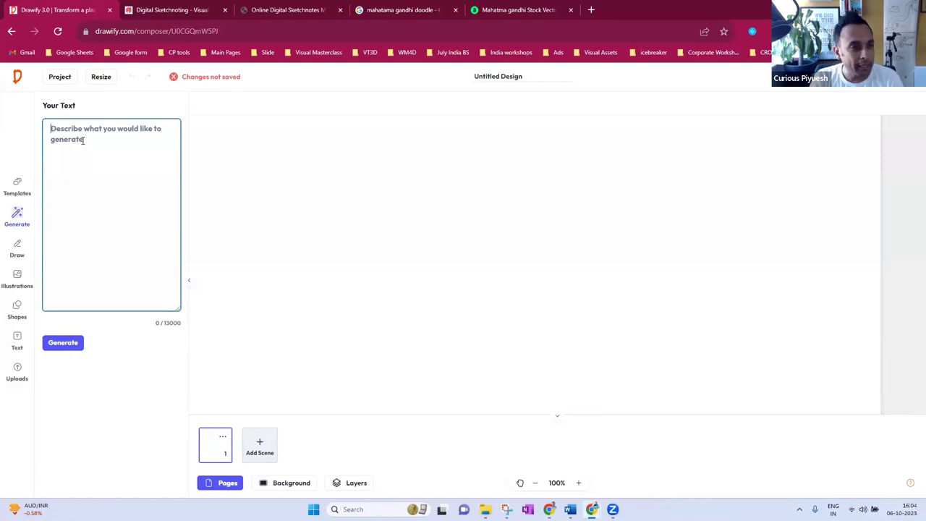
pyautogui.write('Give me ')
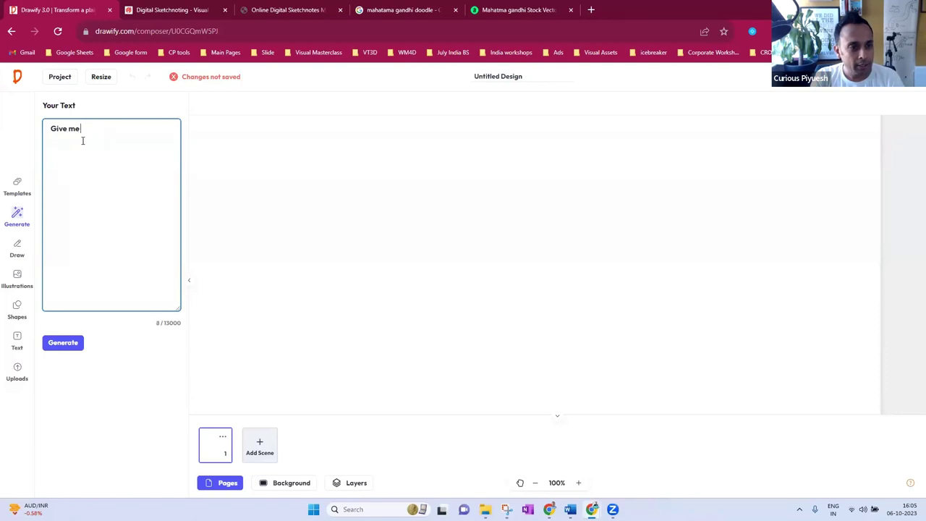
pyautogui.write('6 points from')
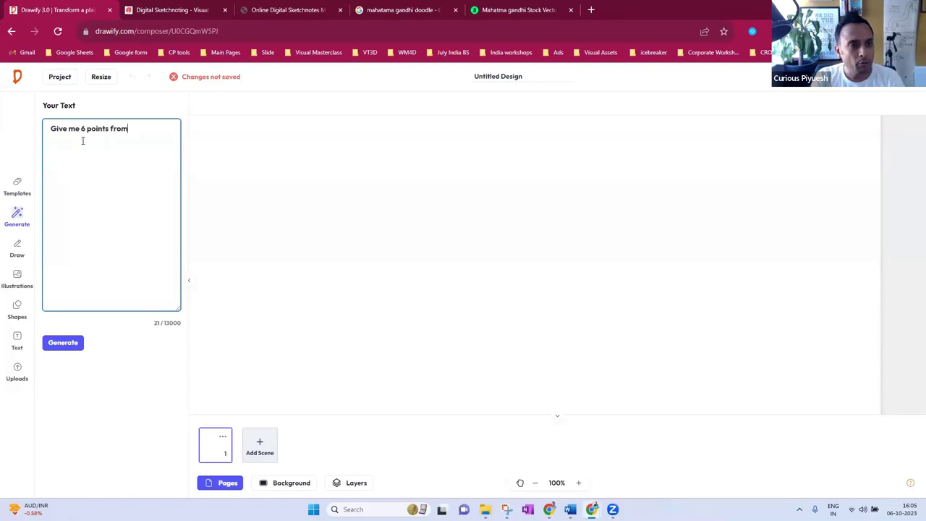
pyautogui.write(" 'ric")
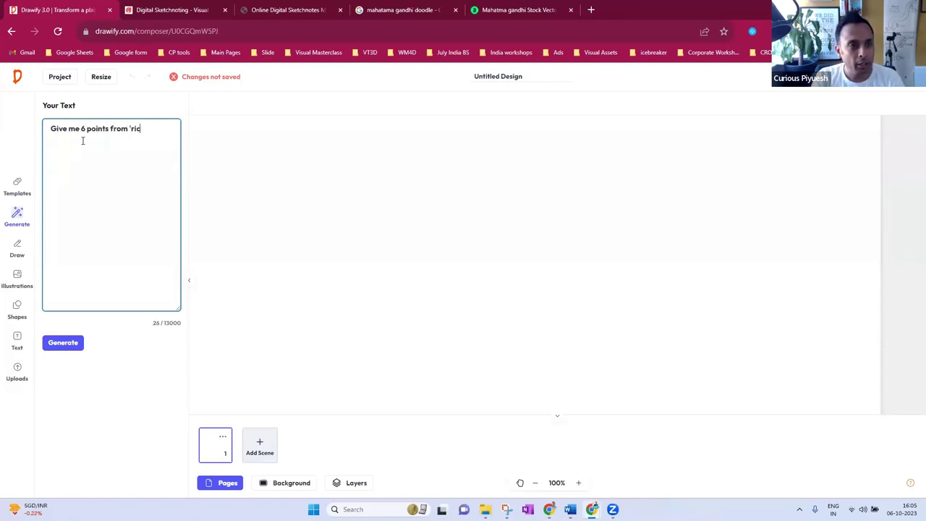
pyautogui.write('h dad and ')
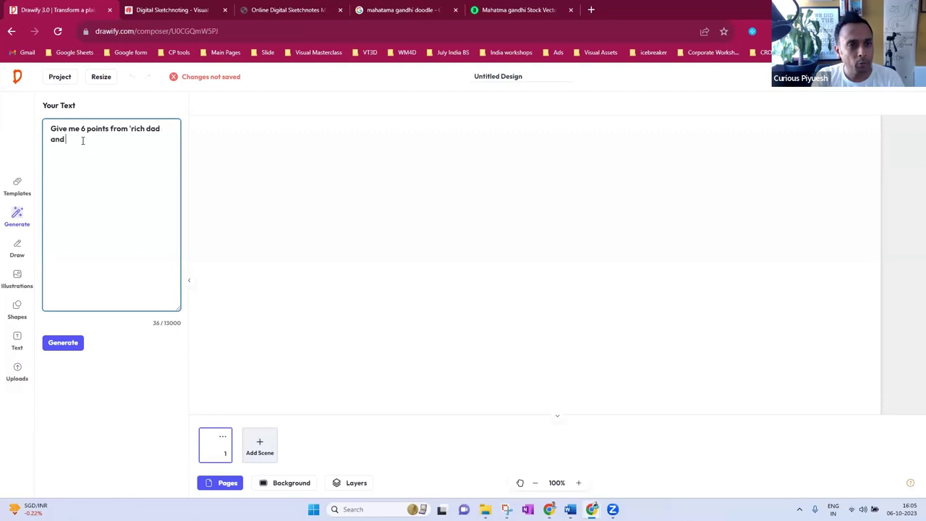
pyautogui.write('poor dad')
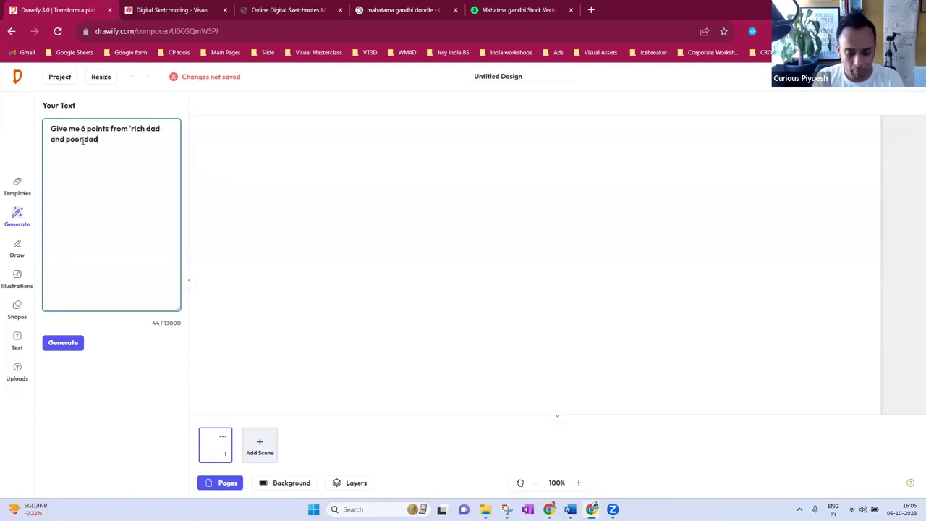
pyautogui.write("' book")
pyautogui.press('Return')
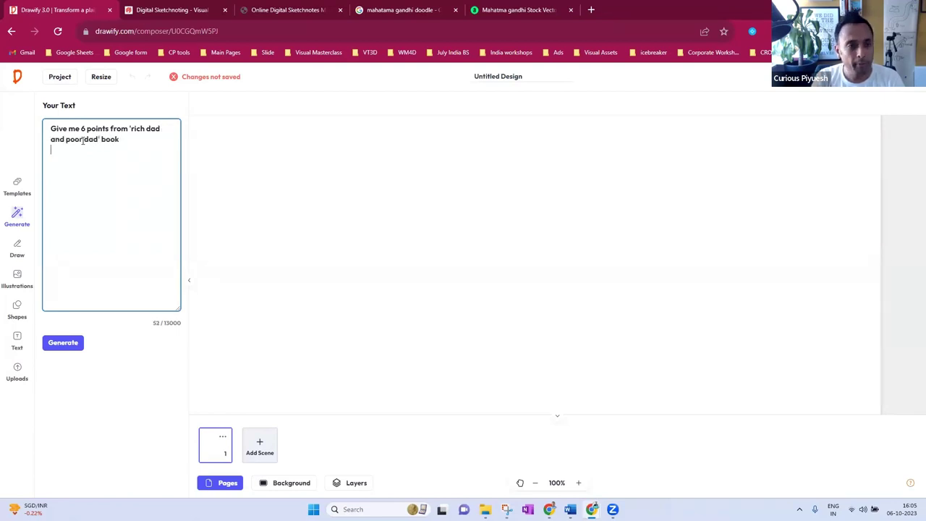
pyautogui.click(76, 343)
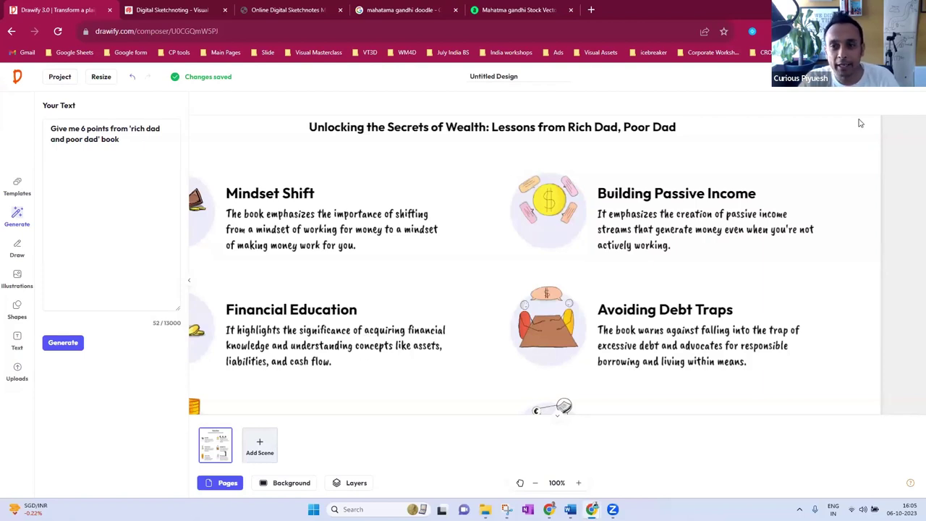
# Examine the generated Financial Wisdom scene in full, including all six illustrated points.
pyautogui.click(188, 280)
pyautogui.scroll(-2, 521, 358)
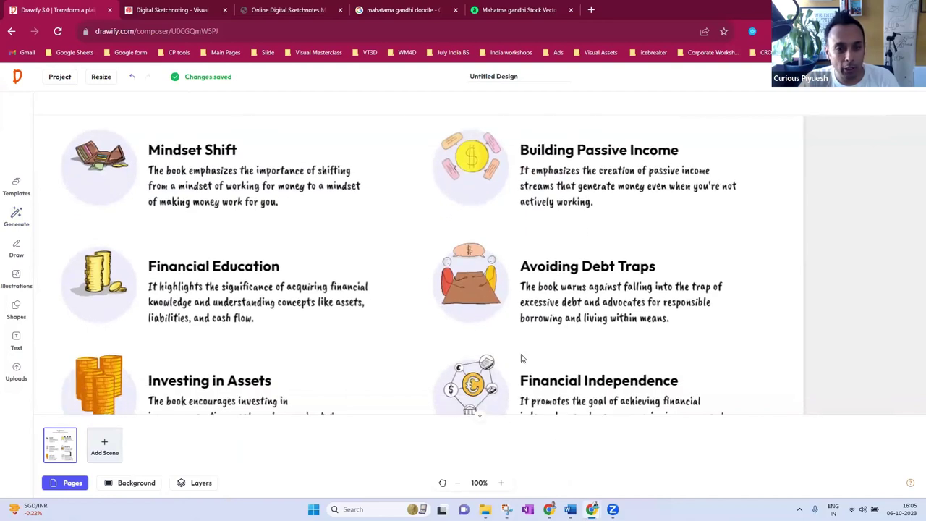
pyautogui.scroll(4, 524, 352)
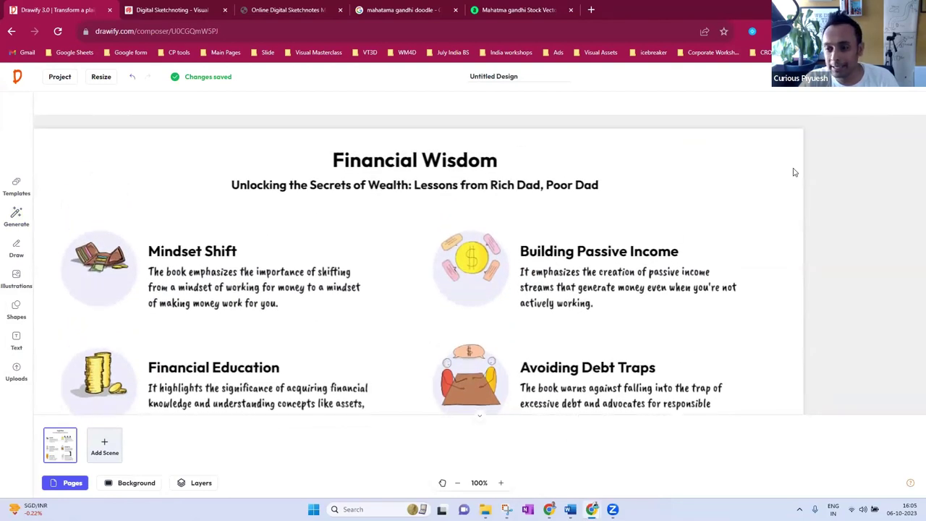
pyautogui.click(457, 483)
pyautogui.click(457, 483)
pyautogui.click(457, 483)
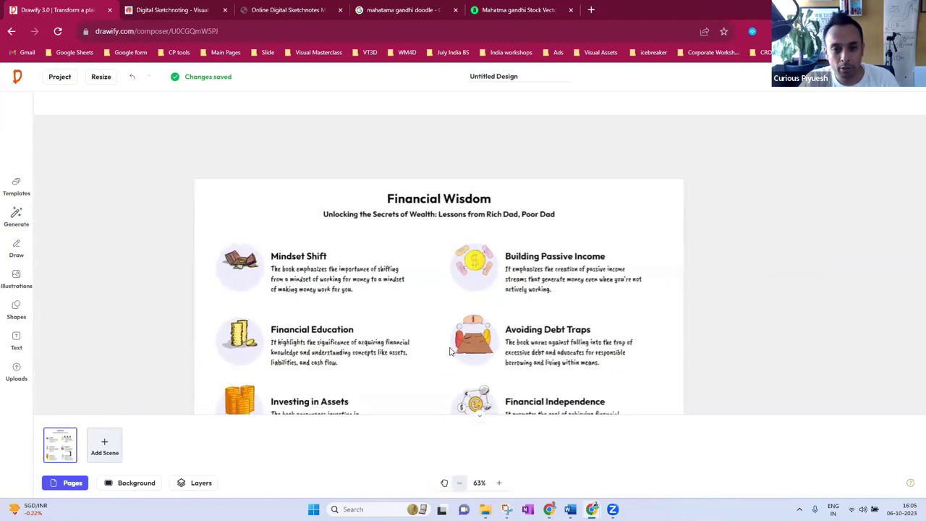
pyautogui.scroll(-2, 451, 353)
pyautogui.scroll(-1, 450, 353)
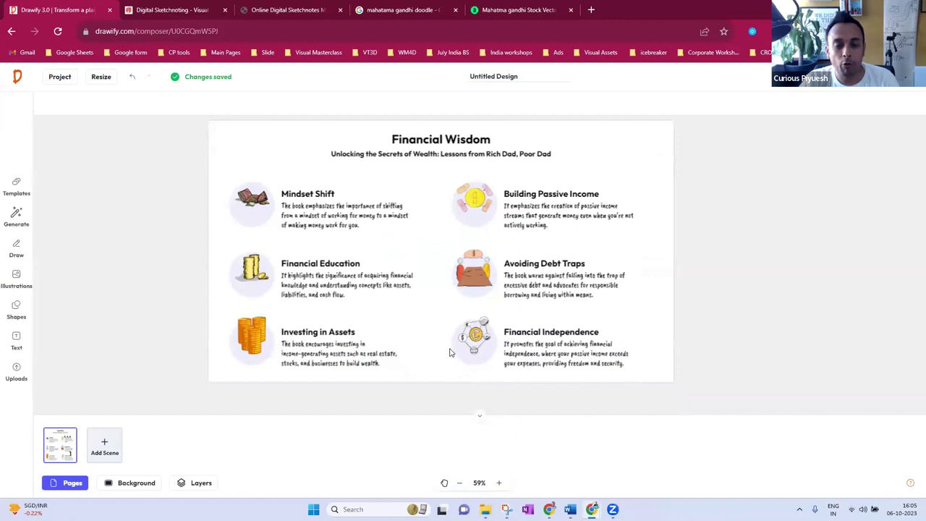
pyautogui.scroll(1, 450, 352)
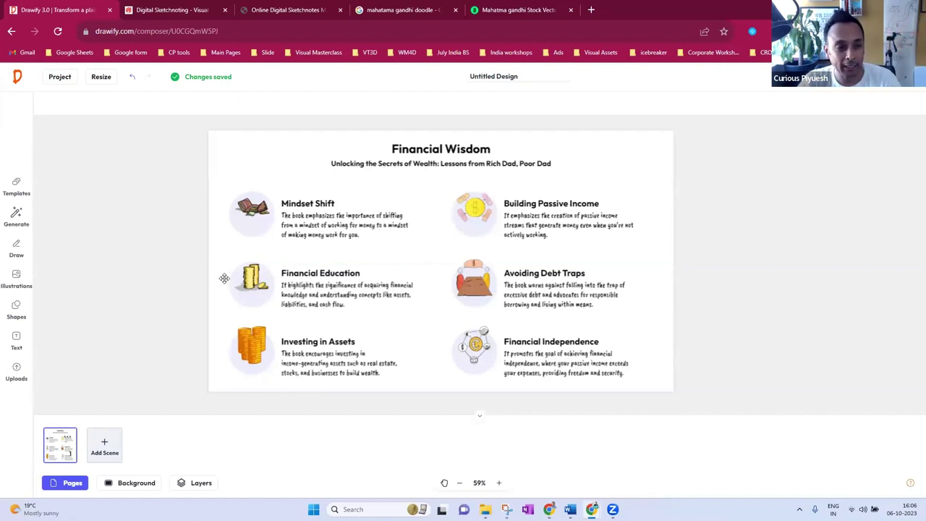
# Paint pink strokes over the Financial Wisdom title with the Glow pen at size 64.
pyautogui.click(15, 253)
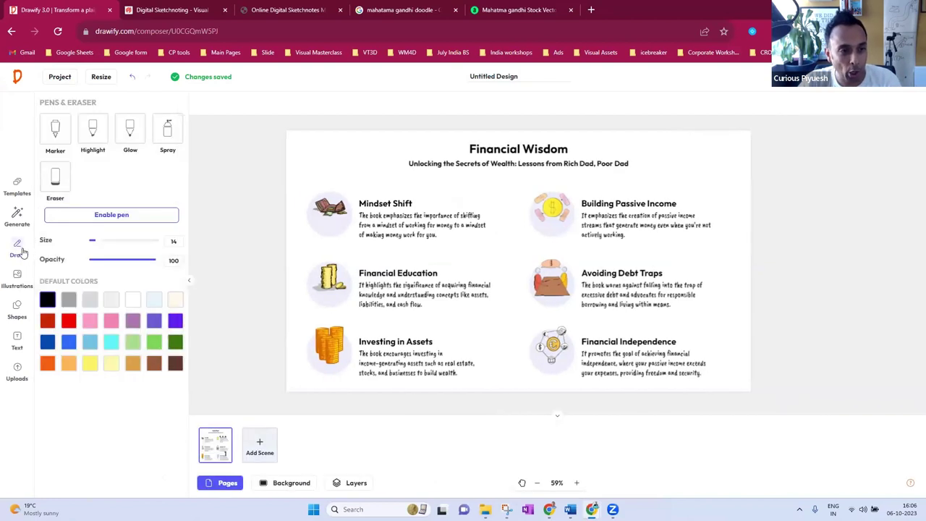
pyautogui.click(130, 136)
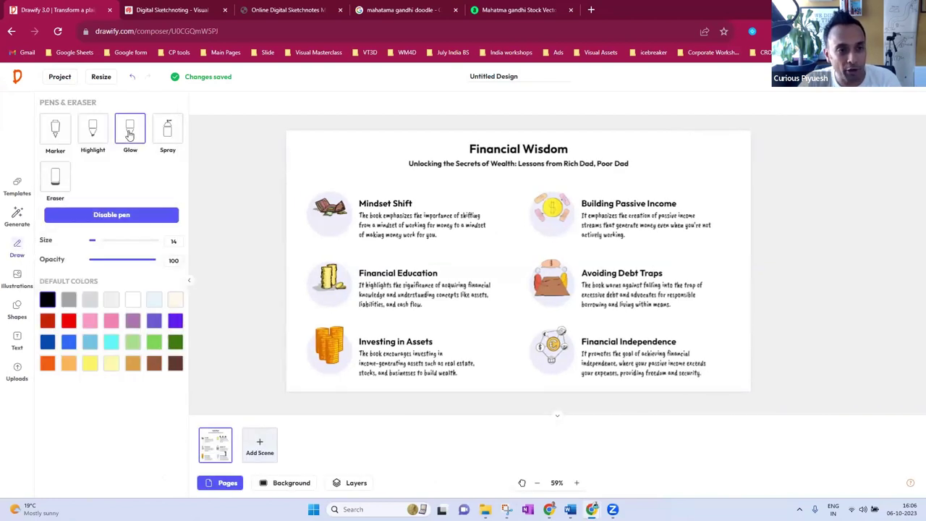
pyautogui.moveTo(94, 241); pyautogui.dragTo(134, 245)
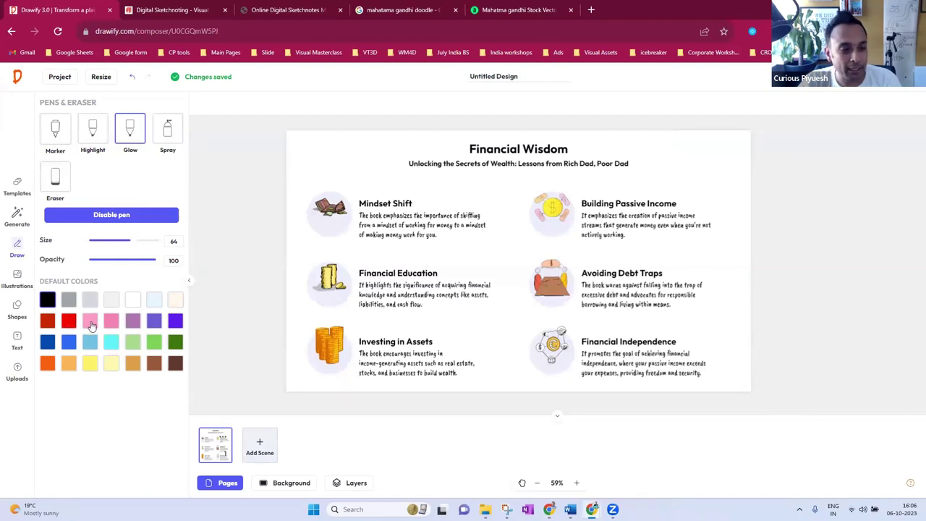
pyautogui.click(89, 323)
pyautogui.moveTo(596, 138)
pyautogui.mouseDown()
pyautogui.moveTo(535, 118)
pyautogui.moveTo(427, 117)
pyautogui.moveTo(392, 134)
pyautogui.moveTo(408, 153)
pyautogui.moveTo(450, 171)
pyautogui.moveTo(575, 189)
pyautogui.moveTo(649, 175)
pyautogui.moveTo(589, 144)
pyautogui.moveTo(466, 126)
pyautogui.moveTo(572, 163)
pyautogui.moveTo(528, 172)
pyautogui.mouseUp()
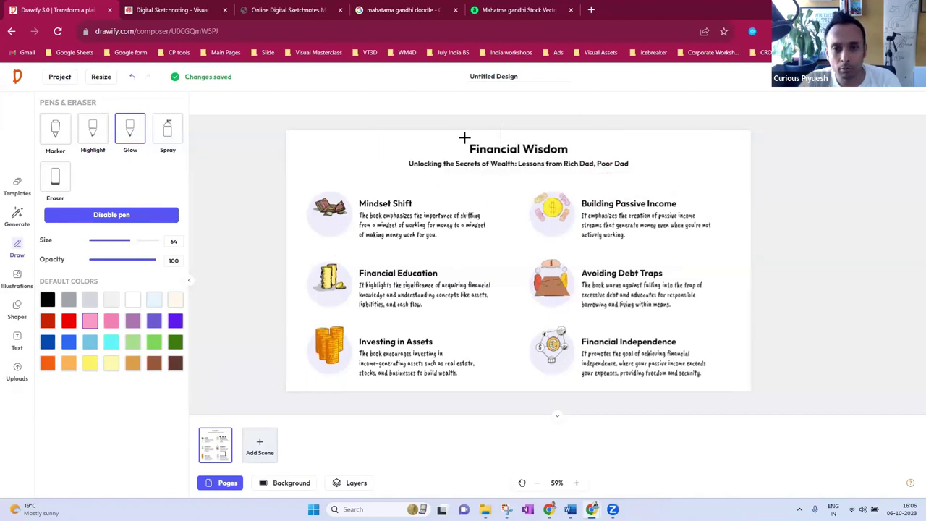
pyautogui.moveTo(466, 137)
pyautogui.mouseDown()
pyautogui.moveTo(551, 162)
pyautogui.moveTo(496, 141)
pyautogui.moveTo(557, 134)
pyautogui.mouseUp()
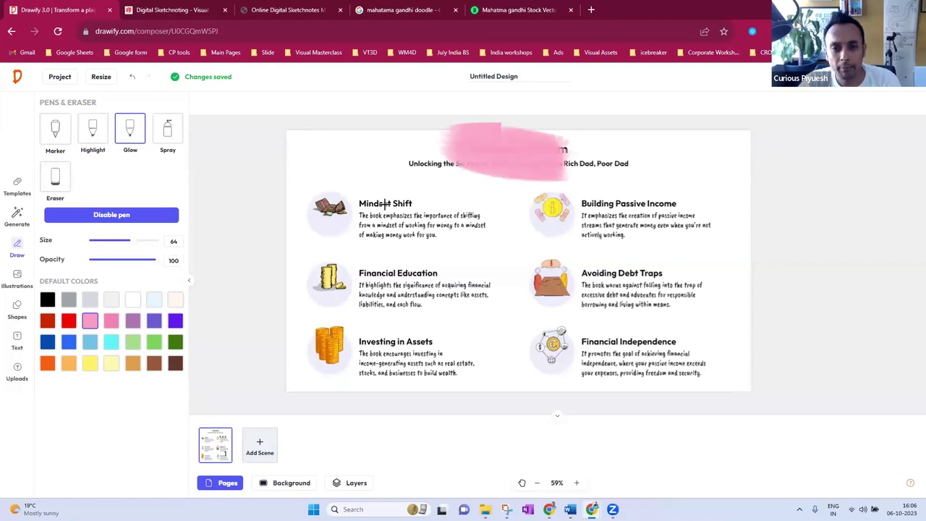
# Paint blue glow strokes over the headings and text of all six points in the scene.
pyautogui.click(68, 342)
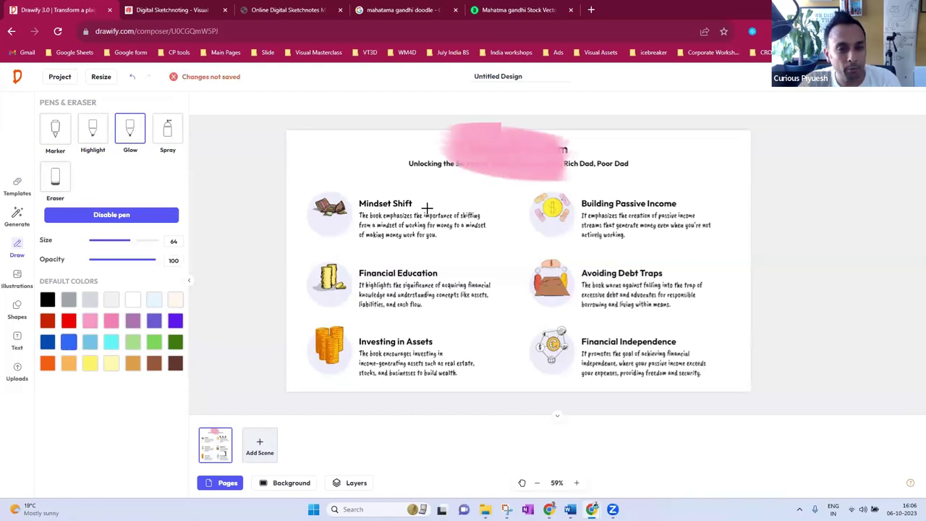
pyautogui.moveTo(423, 207)
pyautogui.mouseDown()
pyautogui.moveTo(356, 192)
pyautogui.moveTo(368, 220)
pyautogui.moveTo(392, 209)
pyautogui.moveTo(366, 212)
pyautogui.moveTo(392, 216)
pyautogui.moveTo(365, 245)
pyautogui.moveTo(363, 281)
pyautogui.moveTo(394, 297)
pyautogui.mouseUp()
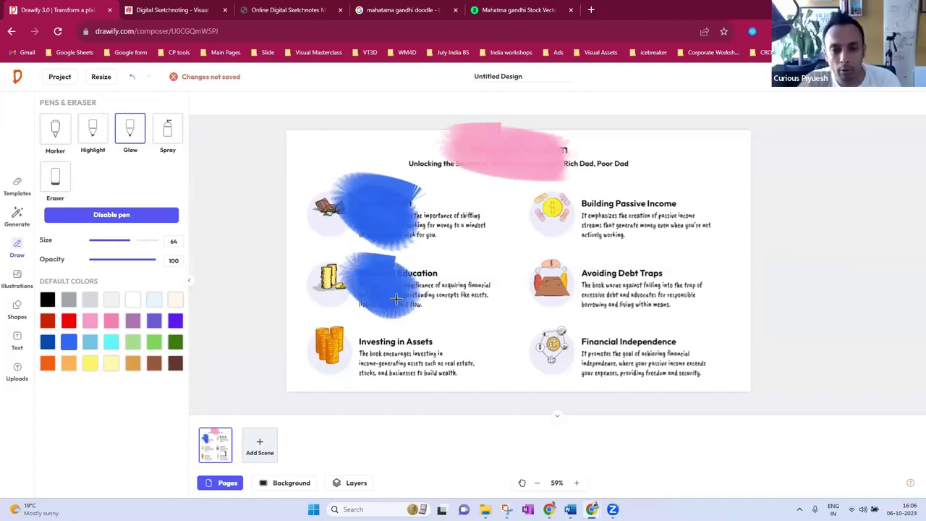
pyautogui.moveTo(400, 345)
pyautogui.mouseDown()
pyautogui.moveTo(343, 331)
pyautogui.moveTo(351, 362)
pyautogui.moveTo(390, 360)
pyautogui.moveTo(374, 341)
pyautogui.mouseUp()
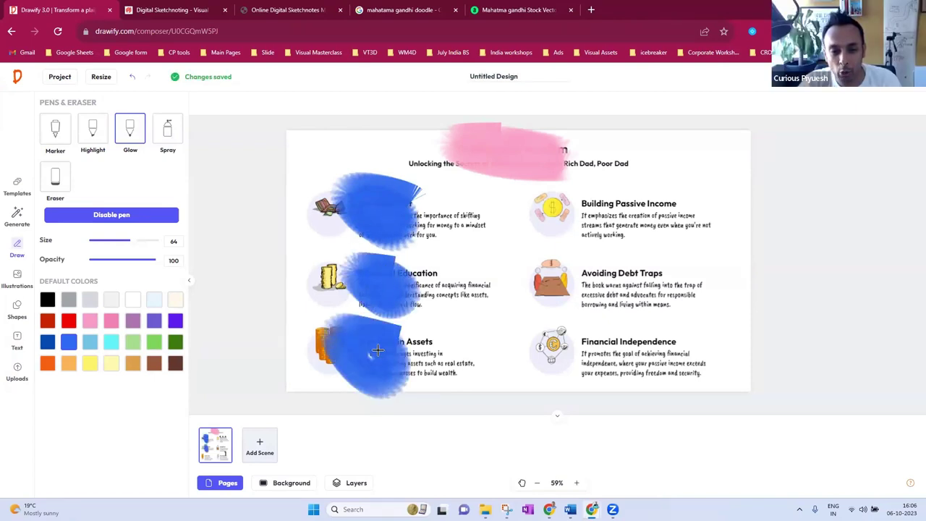
pyautogui.moveTo(624, 204)
pyautogui.mouseDown()
pyautogui.moveTo(598, 222)
pyautogui.moveTo(626, 221)
pyautogui.moveTo(604, 204)
pyautogui.moveTo(605, 222)
pyautogui.moveTo(612, 185)
pyautogui.mouseUp()
pyautogui.moveTo(586, 262)
pyautogui.mouseDown()
pyautogui.moveTo(658, 290)
pyautogui.moveTo(615, 278)
pyautogui.moveTo(601, 301)
pyautogui.mouseUp()
pyautogui.moveTo(637, 336)
pyautogui.mouseDown()
pyautogui.moveTo(616, 377)
pyautogui.moveTo(665, 365)
pyautogui.moveTo(626, 346)
pyautogui.moveTo(643, 371)
pyautogui.moveTo(615, 354)
pyautogui.mouseUp()
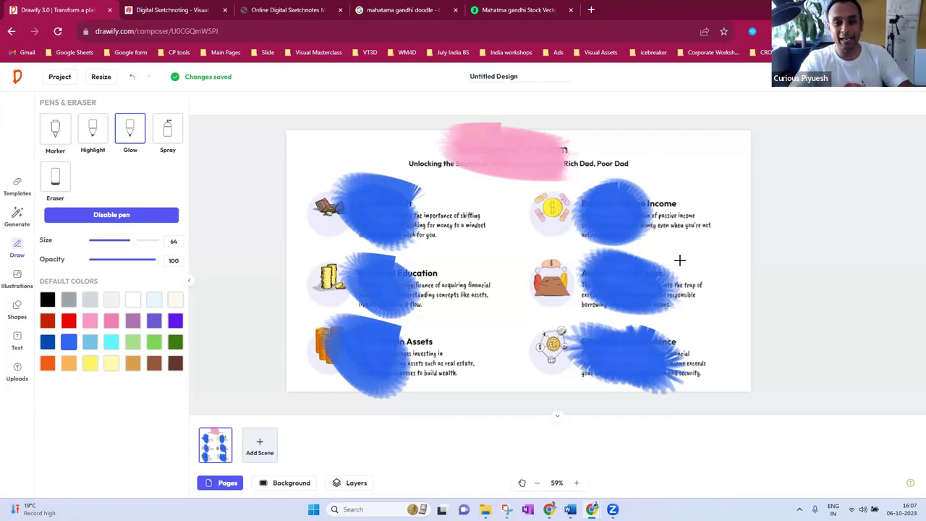
# Erase the pink strokes over the title and the blue strokes over Mindset Shift and part of Financial Education.
pyautogui.click(56, 178)
pyautogui.moveTo(490, 164)
pyautogui.mouseDown()
pyautogui.moveTo(508, 152)
pyautogui.moveTo(488, 150)
pyautogui.moveTo(529, 162)
pyautogui.moveTo(472, 159)
pyautogui.moveTo(511, 149)
pyautogui.moveTo(534, 159)
pyautogui.moveTo(469, 144)
pyautogui.moveTo(554, 157)
pyautogui.moveTo(494, 170)
pyautogui.moveTo(502, 146)
pyautogui.moveTo(575, 160)
pyautogui.moveTo(520, 175)
pyautogui.moveTo(456, 132)
pyautogui.moveTo(533, 142)
pyautogui.moveTo(546, 173)
pyautogui.moveTo(504, 129)
pyautogui.mouseUp()
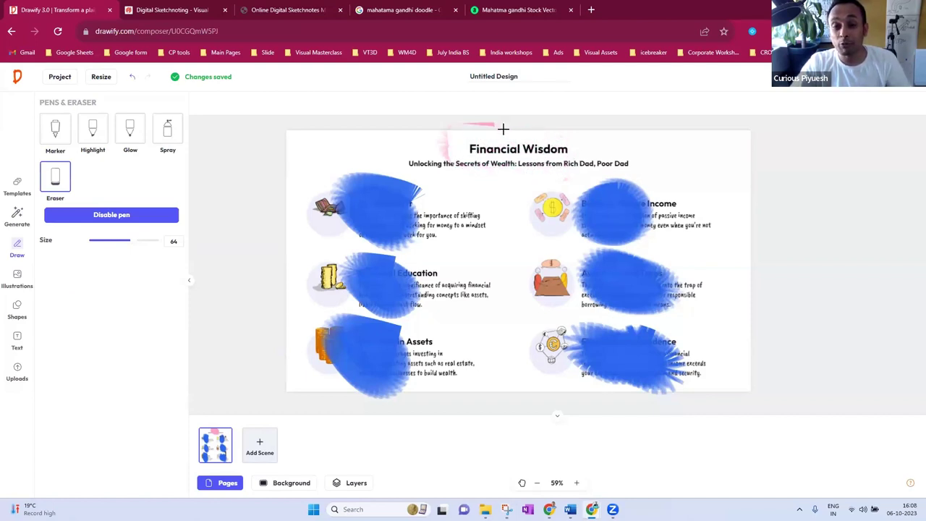
pyautogui.moveTo(413, 207)
pyautogui.mouseDown()
pyautogui.moveTo(369, 208)
pyautogui.moveTo(412, 196)
pyautogui.moveTo(344, 194)
pyautogui.moveTo(390, 198)
pyautogui.moveTo(369, 213)
pyautogui.mouseUp()
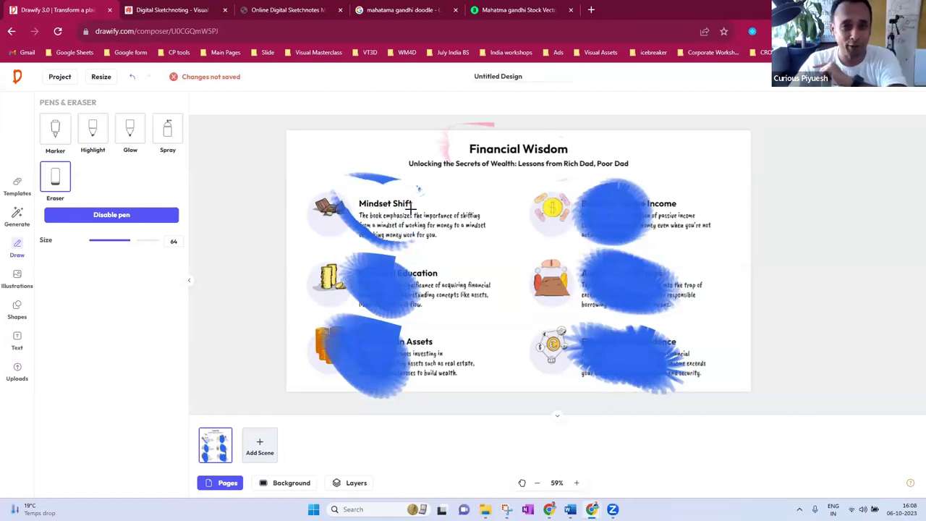
pyautogui.moveTo(417, 289)
pyautogui.mouseDown()
pyautogui.moveTo(389, 272)
pyautogui.moveTo(395, 304)
pyautogui.mouseUp()
pyautogui.press('super+e')
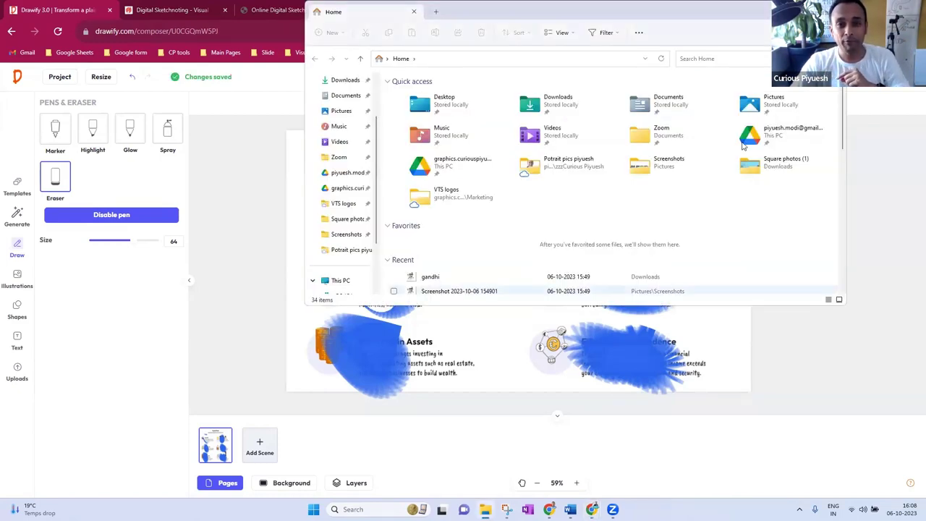
pyautogui.hotkey('alt', 'F4')
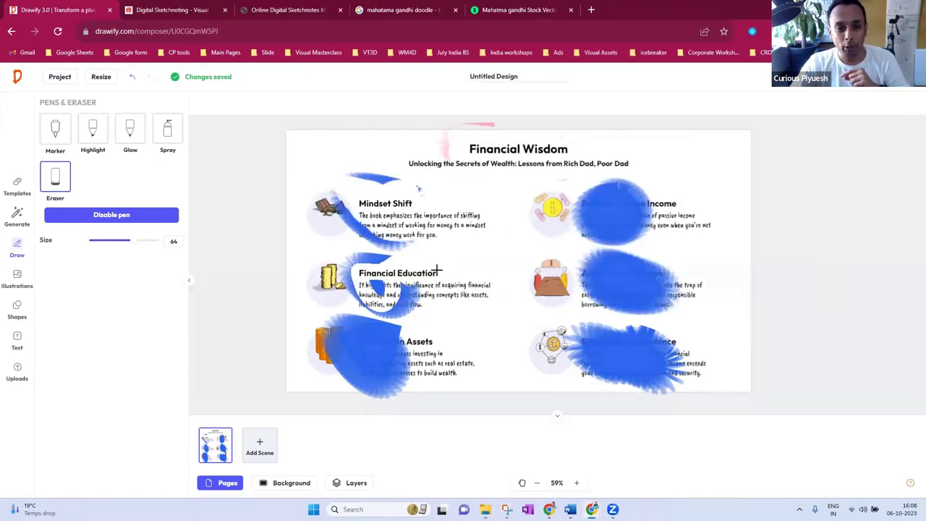
# Erase the blue strokes covering the rest of Financial Education, Investing in Assets, and the three points in the second column.
pyautogui.moveTo(419, 270); pyautogui.dragTo(417, 268)
pyautogui.moveTo(357, 277)
pyautogui.mouseDown()
pyautogui.moveTo(390, 295)
pyautogui.moveTo(393, 371)
pyautogui.moveTo(380, 354)
pyautogui.moveTo(427, 357)
pyautogui.moveTo(410, 341)
pyautogui.moveTo(381, 338)
pyautogui.moveTo(405, 353)
pyautogui.moveTo(428, 391)
pyautogui.moveTo(338, 341)
pyautogui.moveTo(347, 362)
pyautogui.mouseUp()
pyautogui.moveTo(614, 197)
pyautogui.mouseDown()
pyautogui.moveTo(558, 192)
pyautogui.moveTo(667, 211)
pyautogui.moveTo(582, 202)
pyautogui.moveTo(609, 220)
pyautogui.moveTo(643, 223)
pyautogui.moveTo(625, 229)
pyautogui.moveTo(615, 246)
pyautogui.moveTo(623, 279)
pyautogui.moveTo(660, 280)
pyautogui.moveTo(563, 281)
pyautogui.moveTo(608, 306)
pyautogui.moveTo(576, 253)
pyautogui.moveTo(635, 273)
pyautogui.moveTo(620, 277)
pyautogui.moveTo(658, 308)
pyautogui.moveTo(576, 304)
pyautogui.moveTo(551, 331)
pyautogui.mouseUp()
pyautogui.click(552, 331)
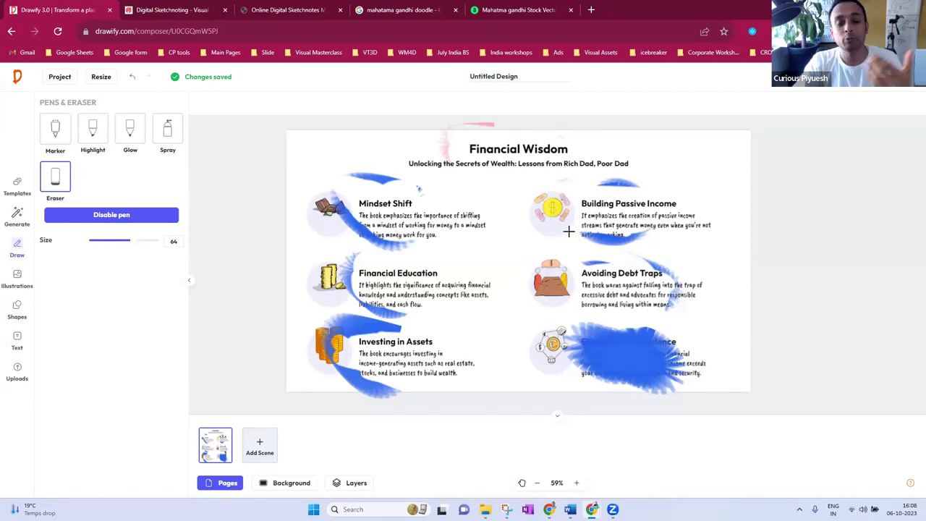
pyautogui.moveTo(629, 345)
pyautogui.mouseDown()
pyautogui.moveTo(642, 387)
pyautogui.moveTo(593, 358)
pyautogui.moveTo(618, 373)
pyautogui.moveTo(670, 374)
pyautogui.moveTo(613, 341)
pyautogui.mouseUp()
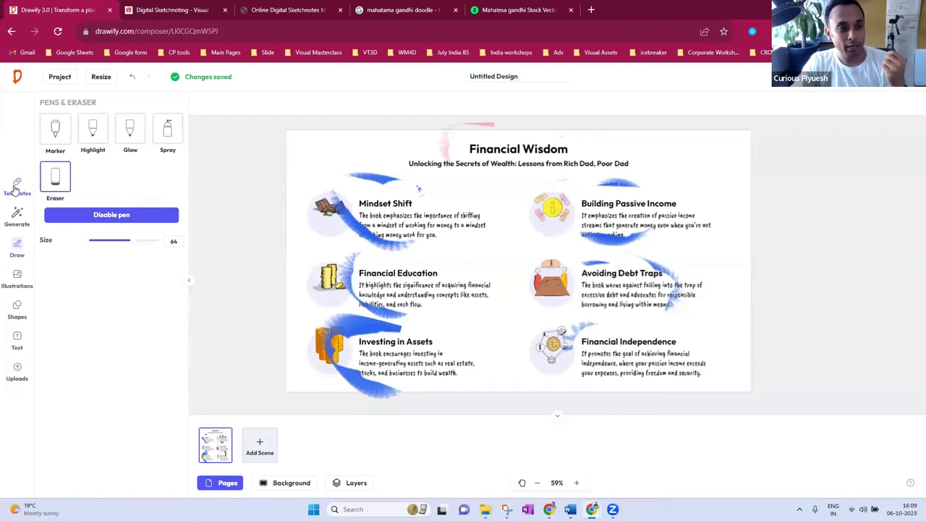
# Open the AI generation prompt for the design, and bring up the Wikipedia home page in a new browser tab.
pyautogui.click(15, 217)
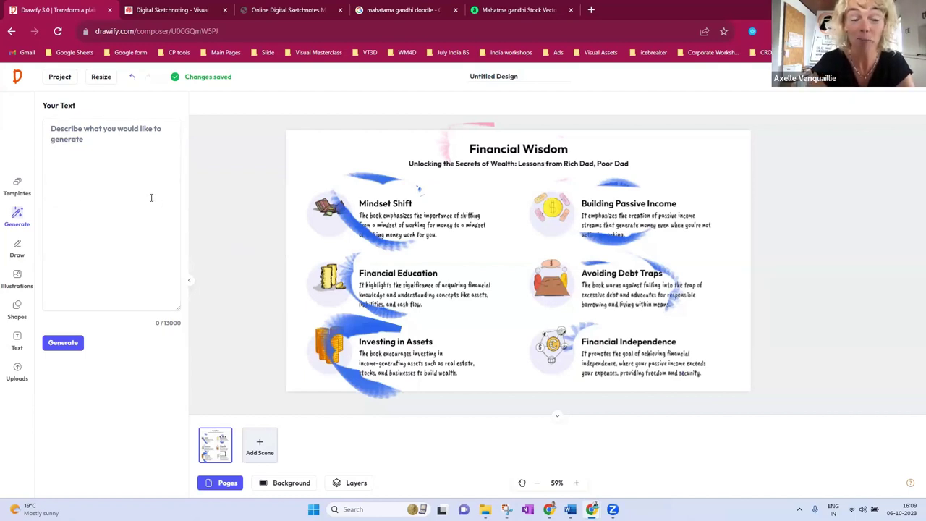
pyautogui.click(116, 145)
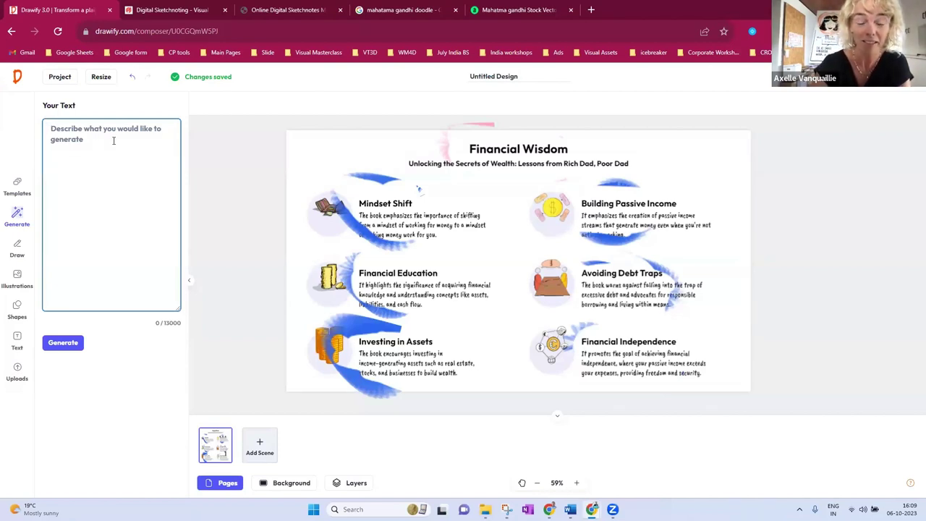
pyautogui.click(592, 11)
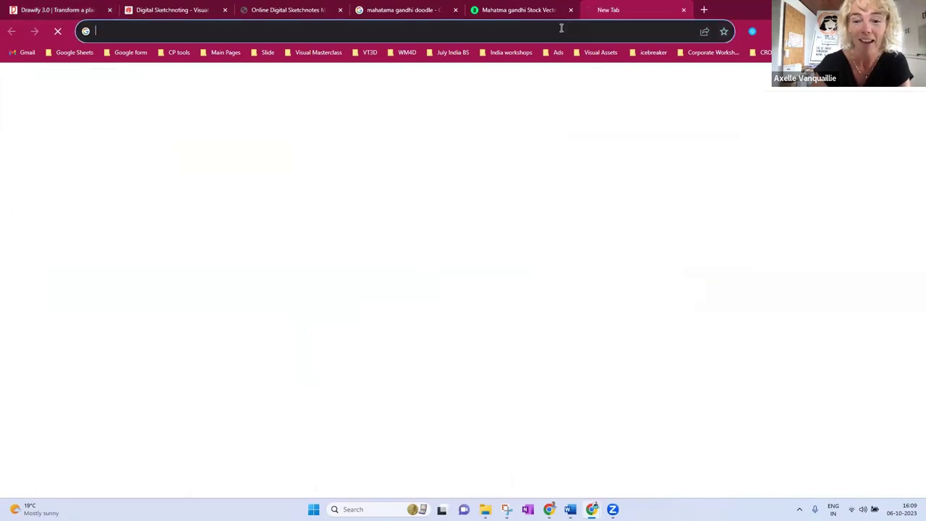
pyautogui.write('wikie')
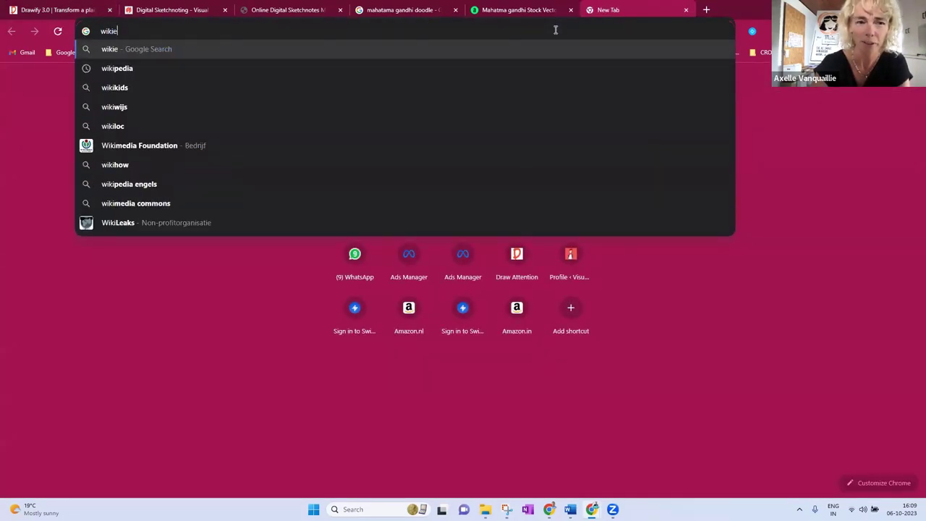
pyautogui.press('BackSpace')
pyautogui.write('pedia')
pyautogui.press('Return')
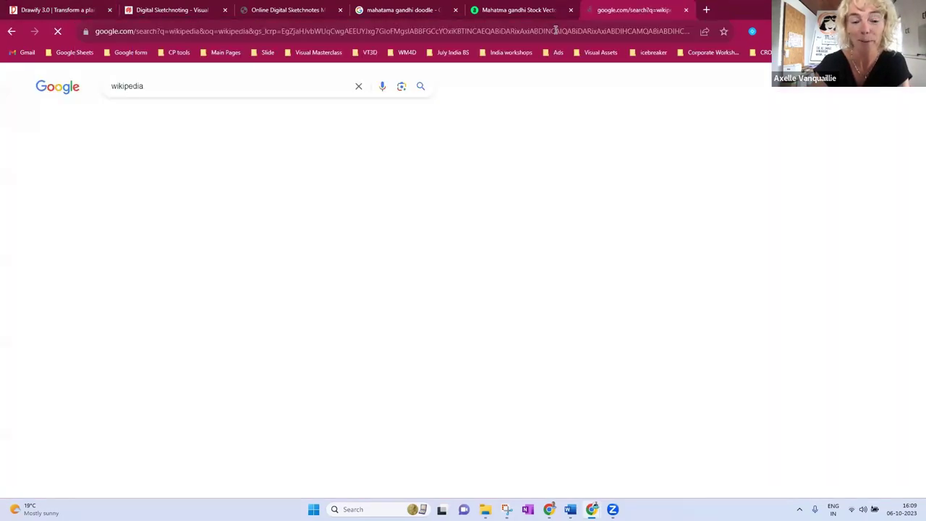
pyautogui.click(141, 185)
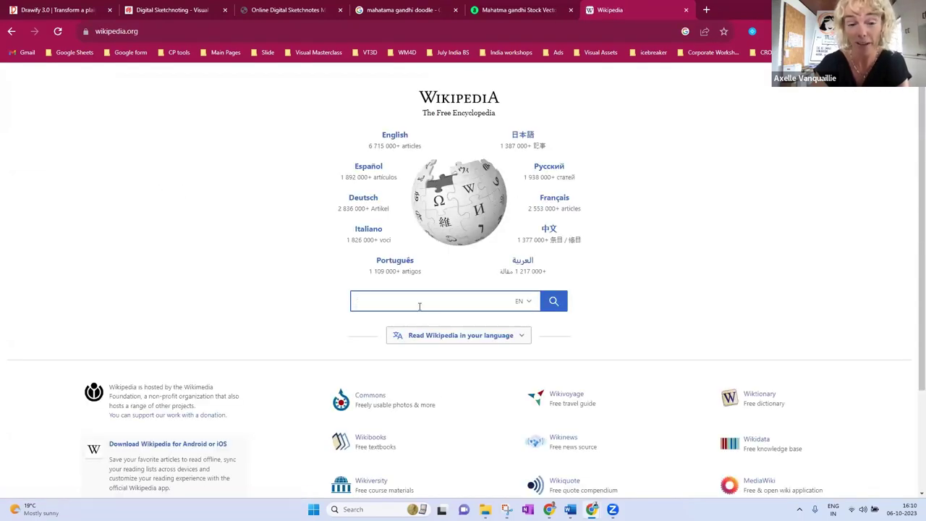
# Search Wikipedia for "second world war" and open the World War II article.
pyautogui.write('second world war')
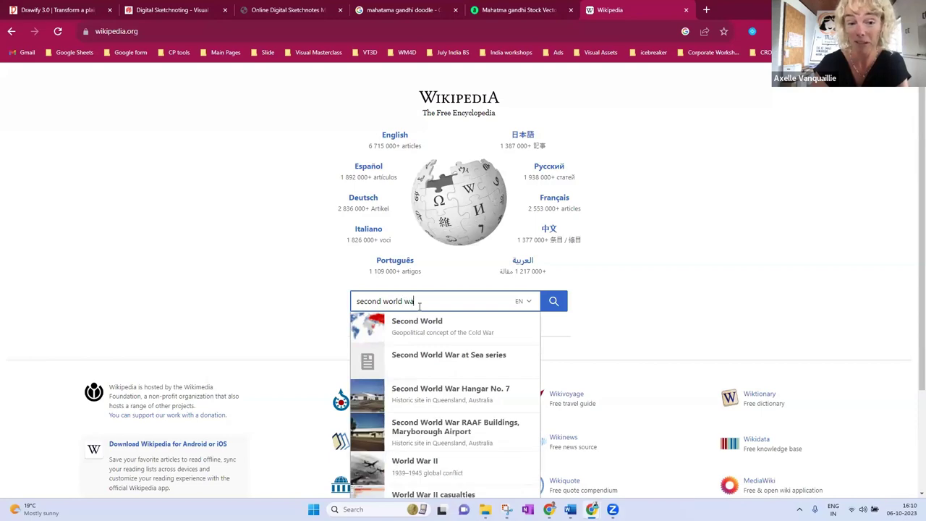
pyautogui.press('BackSpace')
pyautogui.press('BackSpace')
pyautogui.write('ar')
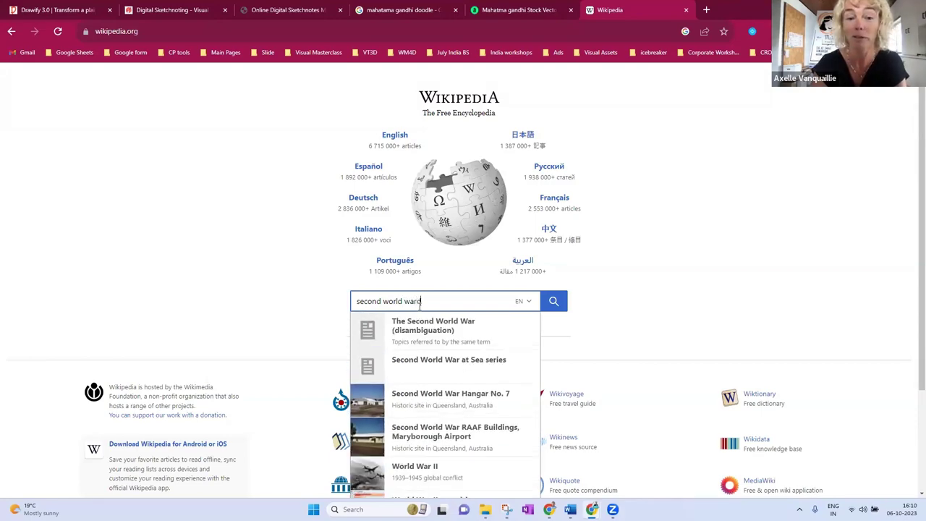
pyautogui.press('Return')
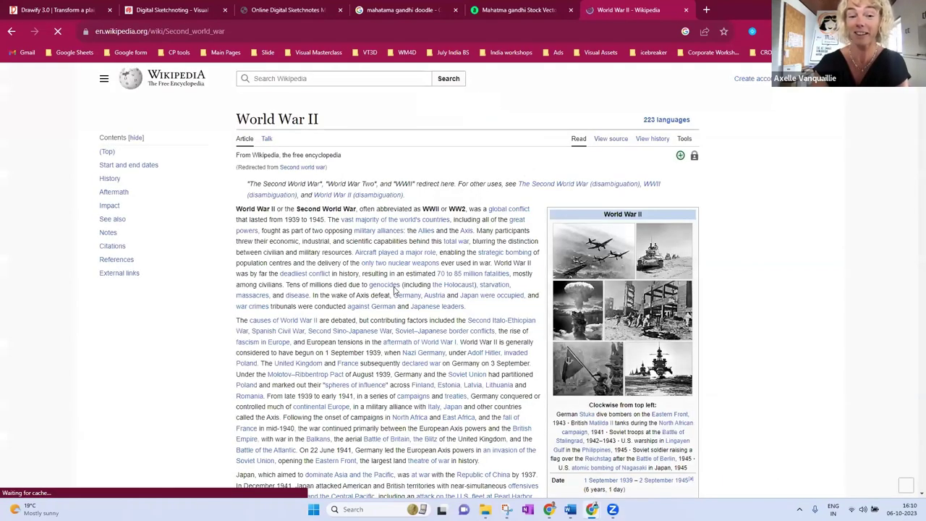
# Copy the introduction of the World War II article and paste it into the Drawify generation prompt.
pyautogui.moveTo(238, 209); pyautogui.dragTo(416, 290)
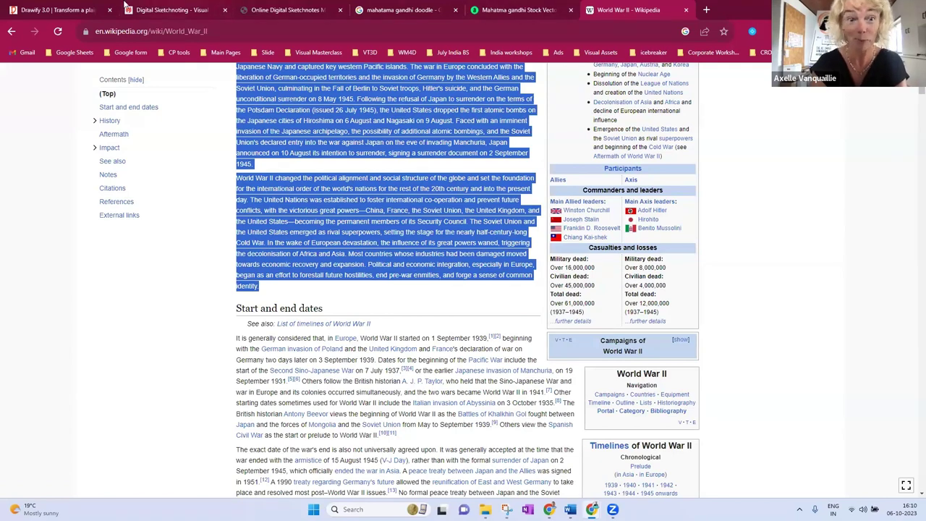
pyautogui.click(29, 6)
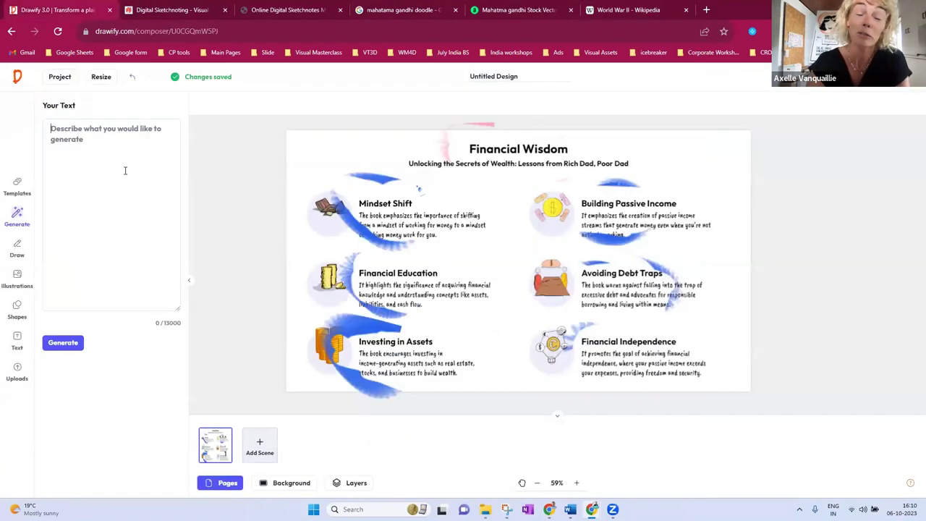
pyautogui.click(108, 149)
pyautogui.hotkey('ctrl', 'v')
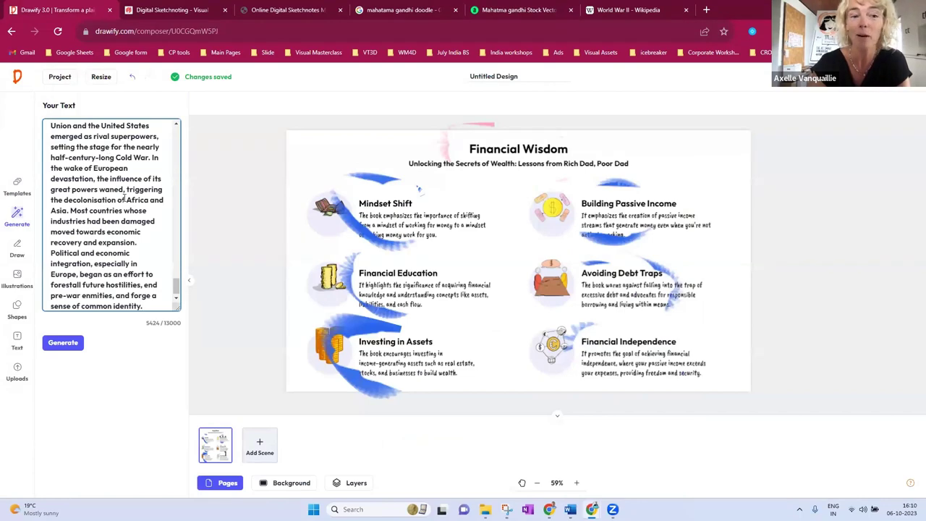
# Add the instruction "Summarize it for me" above the pasted World War II text and generate a scene.
pyautogui.scroll(20, 124, 198)
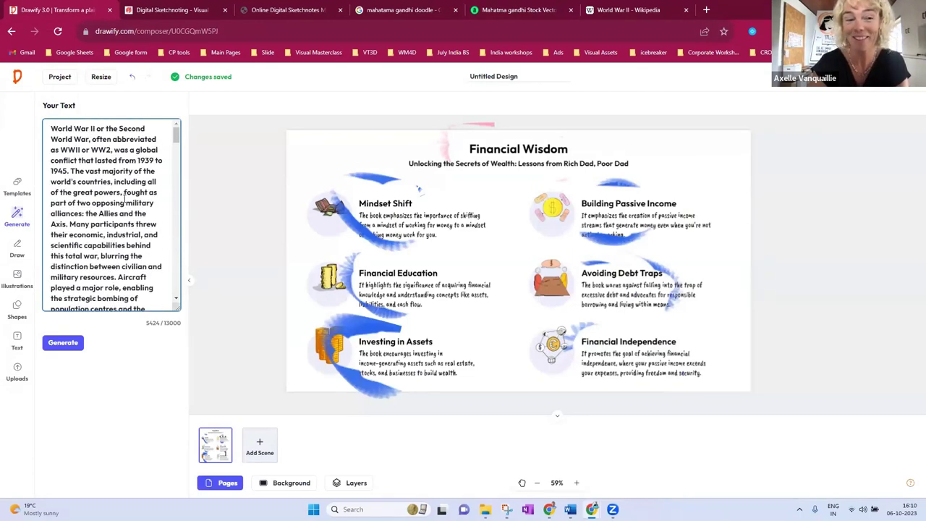
pyautogui.click(52, 128)
pyautogui.press('Return')
pyautogui.press('Return')
pyautogui.click(52, 128)
pyautogui.write('Summar')
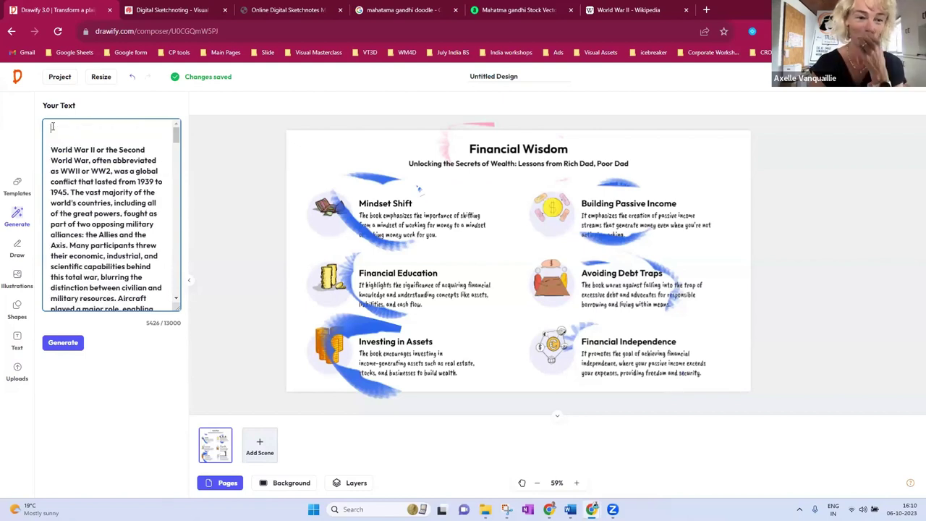
pyautogui.write('ize it ')
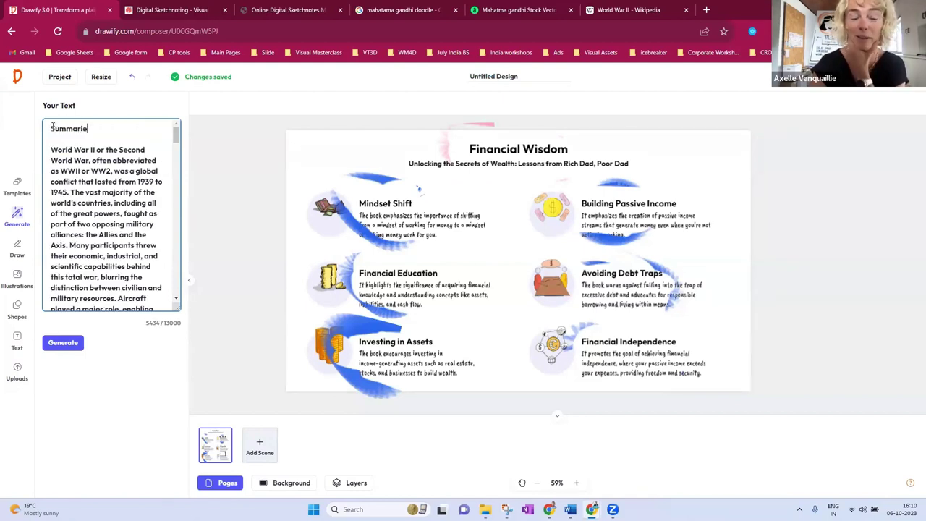
pyautogui.write('for me')
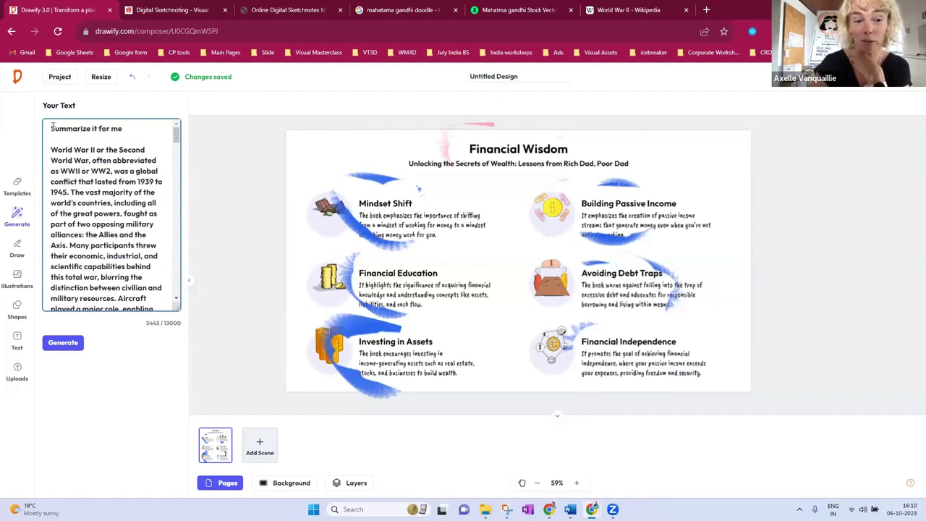
pyautogui.click(54, 345)
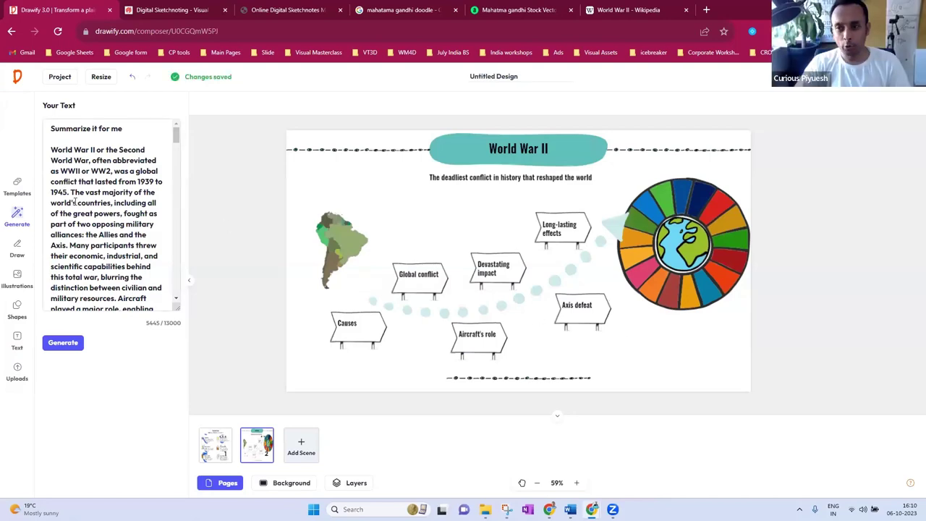
# Review the full World War II prompt text and generate another scene from it.
pyautogui.scroll(-20, 85, 191)
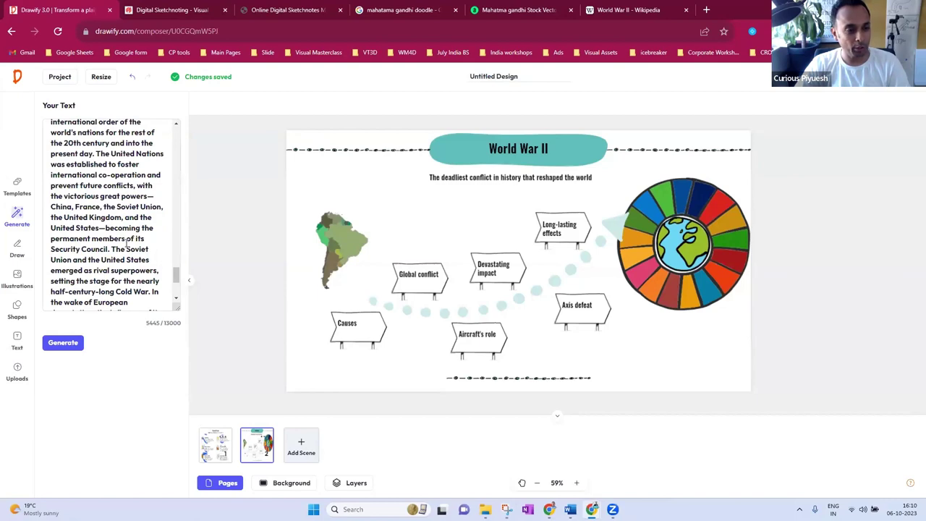
pyautogui.scroll(-4, 127, 242)
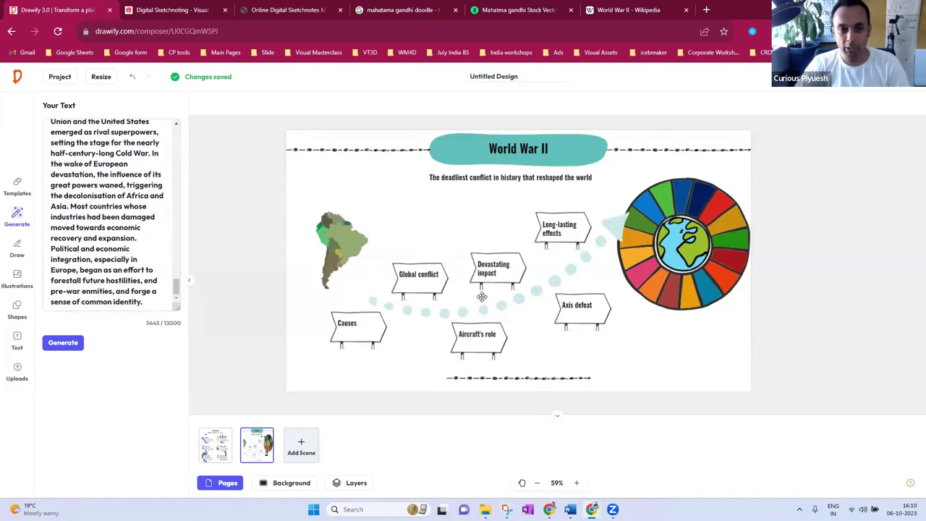
pyautogui.scroll(8, 119, 202)
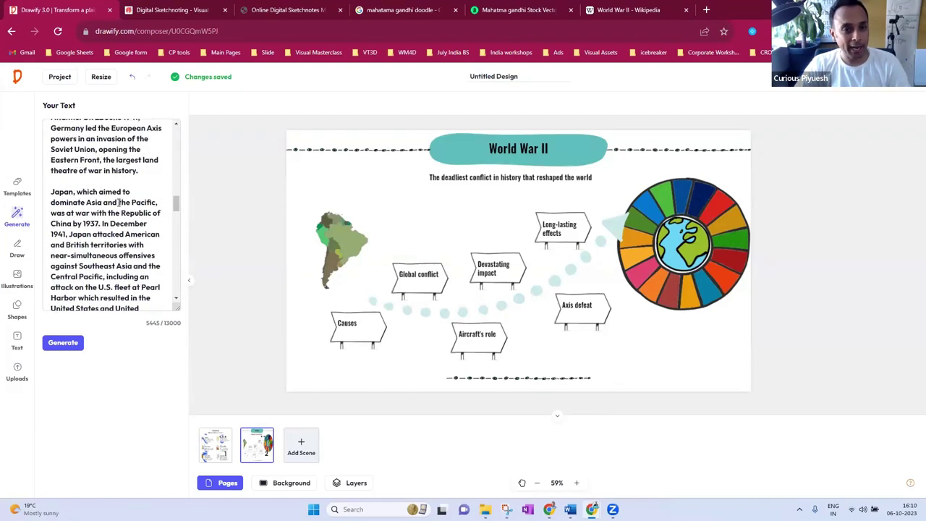
pyautogui.scroll(6, 118, 203)
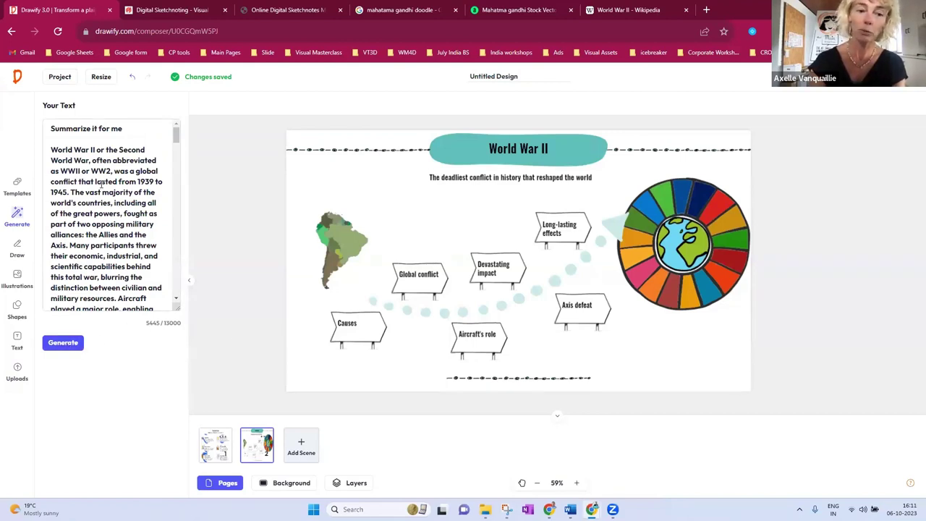
pyautogui.click(76, 344)
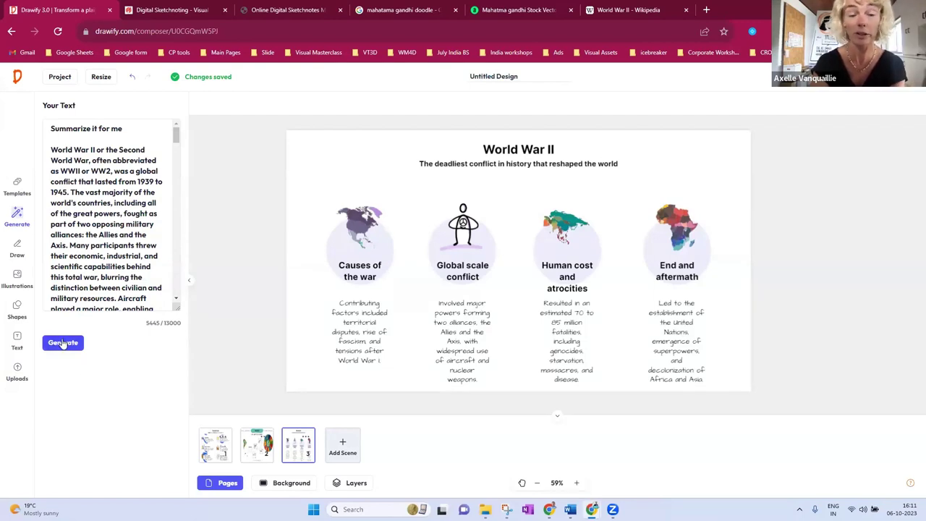
# Search the web for "typical minutes of meeting" in the browser tab showing the World War II article.
pyautogui.click(670, 6)
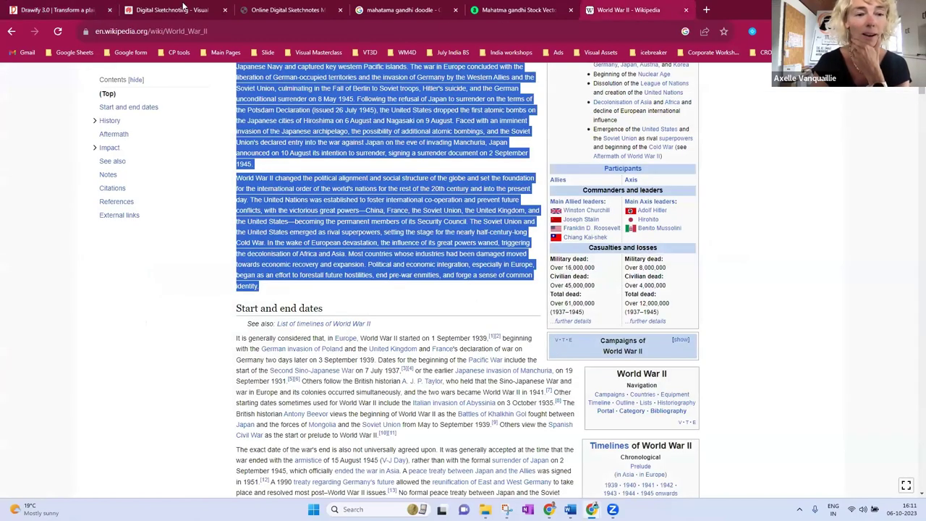
pyautogui.click(212, 31)
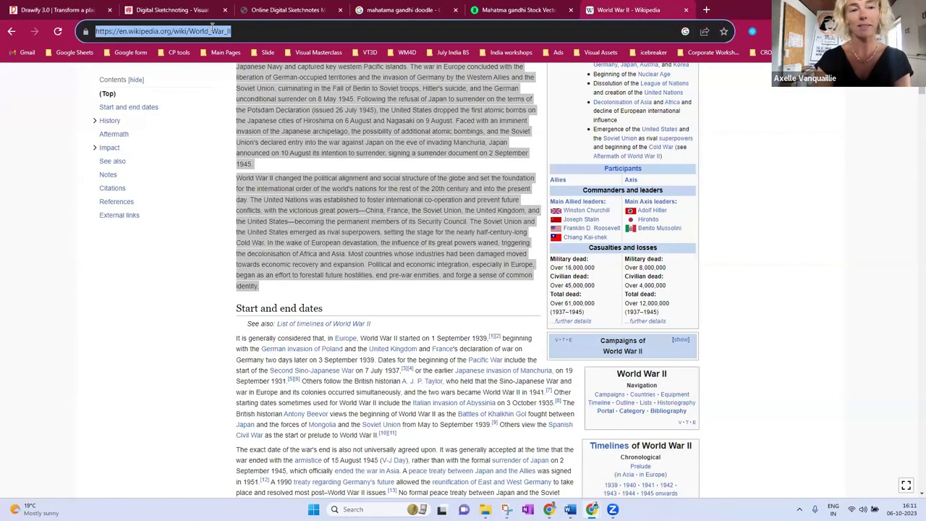
pyautogui.write('typ')
pyautogui.write('o')
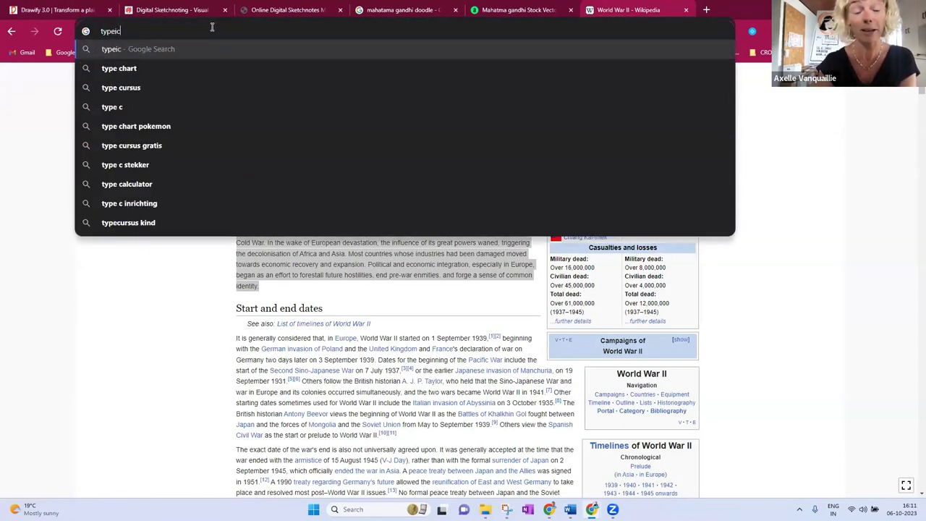
pyautogui.press('BackSpace')
pyautogui.write('ical minu')
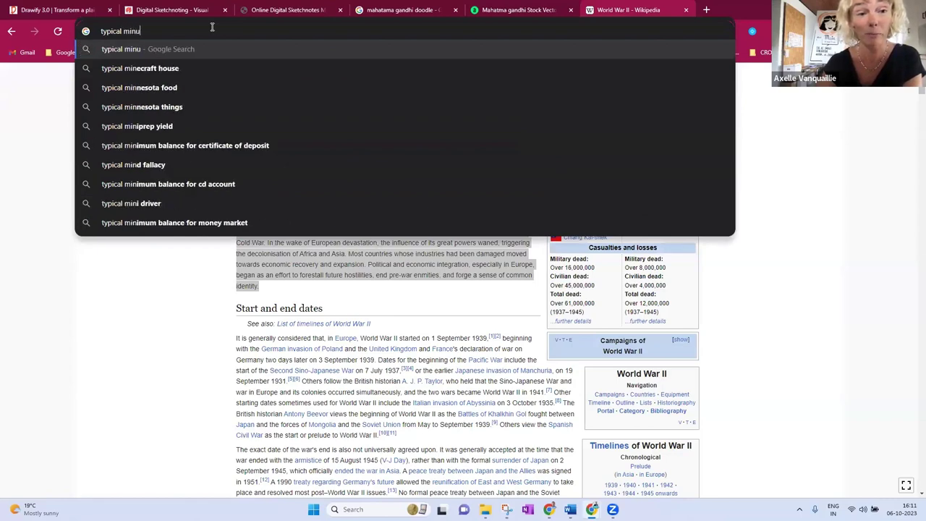
pyautogui.write('tes of meeting')
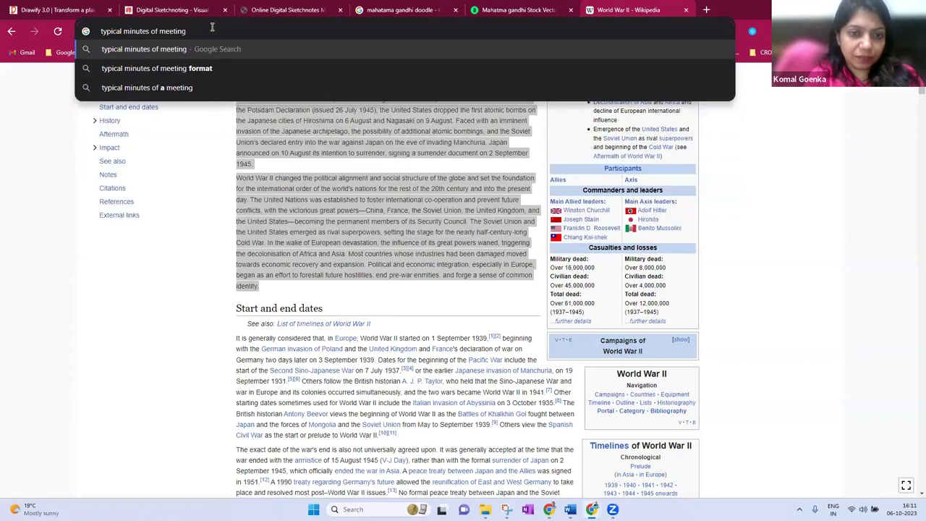
pyautogui.press('Return')
# Switch back to Drawify, apply the Retrospective template to the third scene and look over its layout.
pyautogui.click(29, 9)
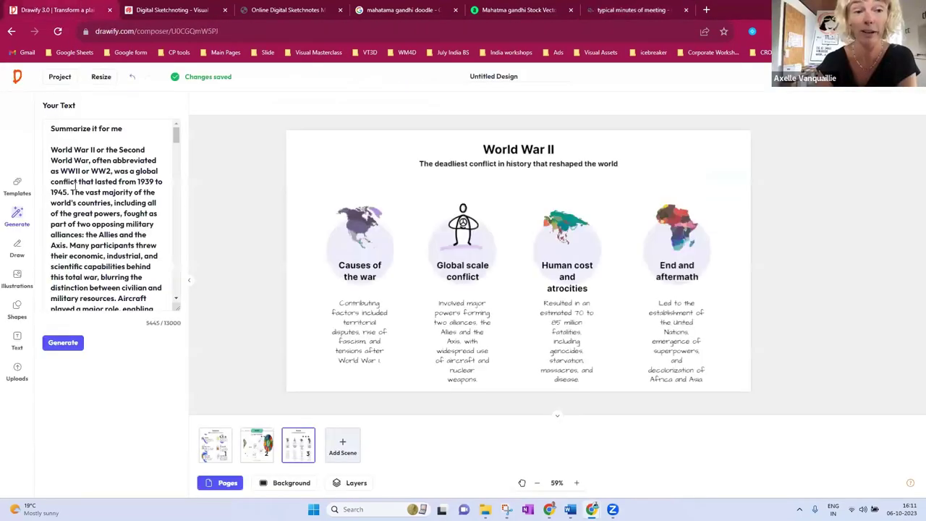
pyautogui.click(15, 187)
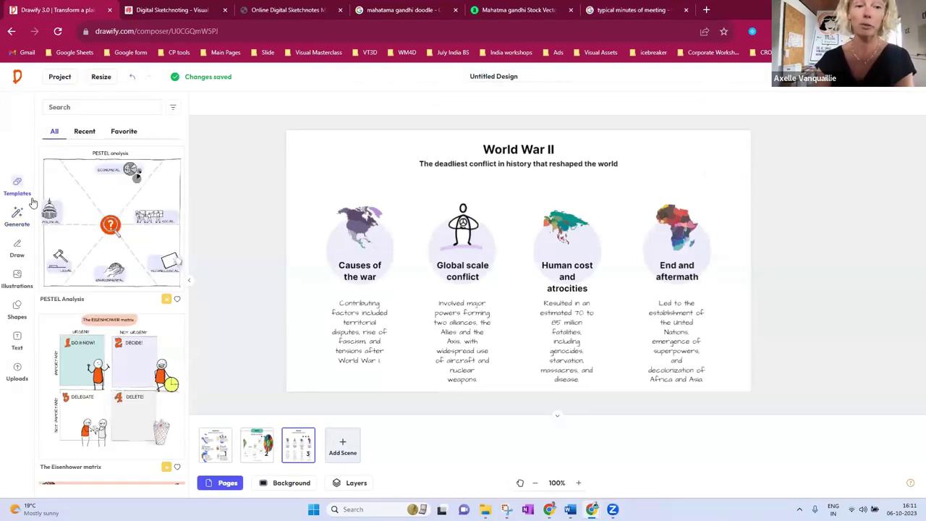
pyautogui.scroll(-3, 116, 304)
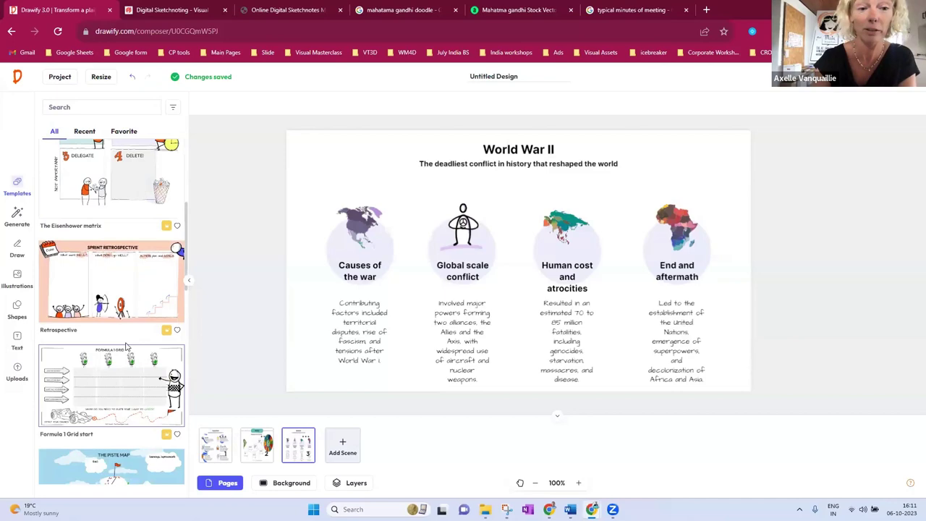
pyautogui.click(120, 276)
pyautogui.click(510, 331)
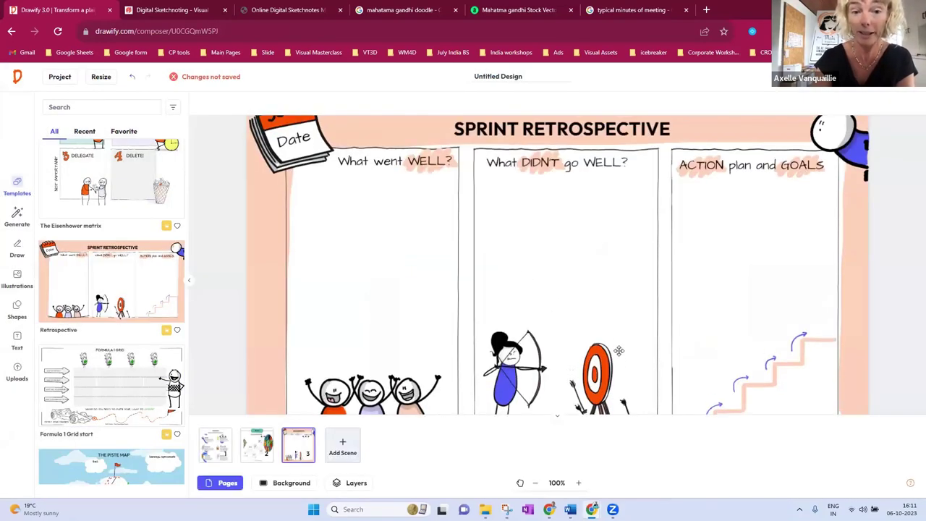
pyautogui.scroll(1, 619, 351)
pyautogui.scroll(-2, 616, 352)
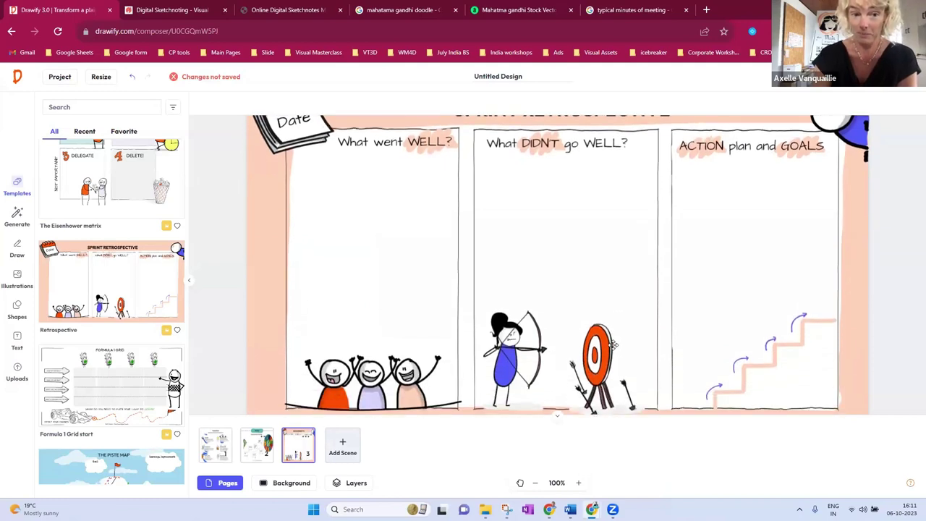
pyautogui.scroll(-2, 613, 345)
# Replace the third scene with the Formula 1 Grid start template and browse the other available templates.
pyautogui.click(145, 361)
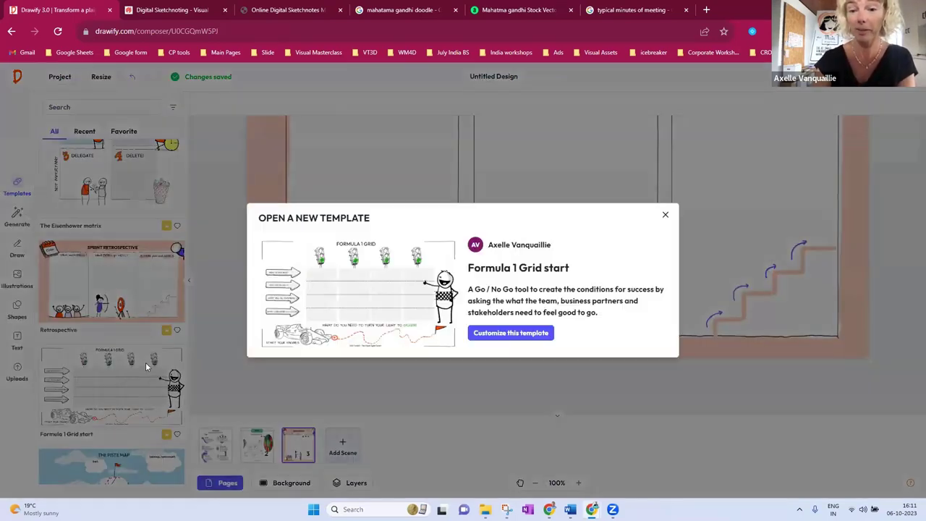
pyautogui.click(511, 335)
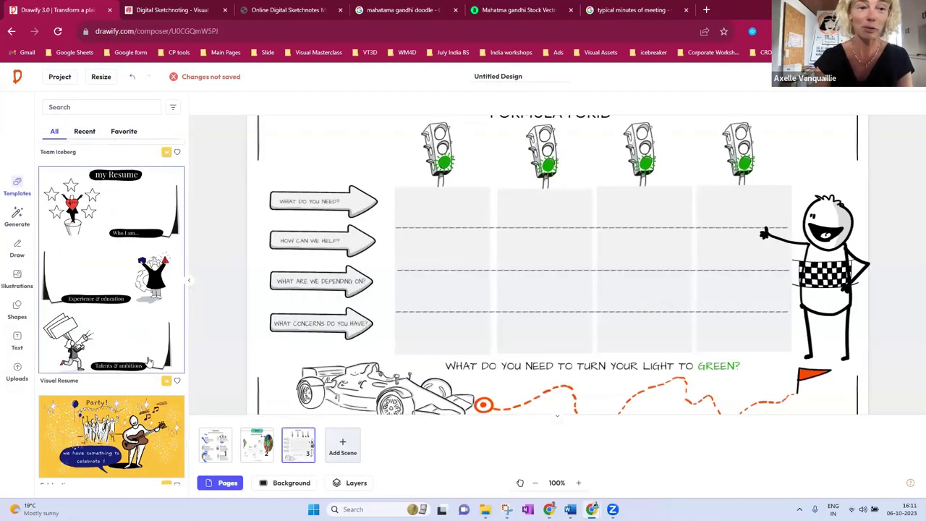
pyautogui.scroll(3, 143, 355)
pyautogui.scroll(3, 144, 345)
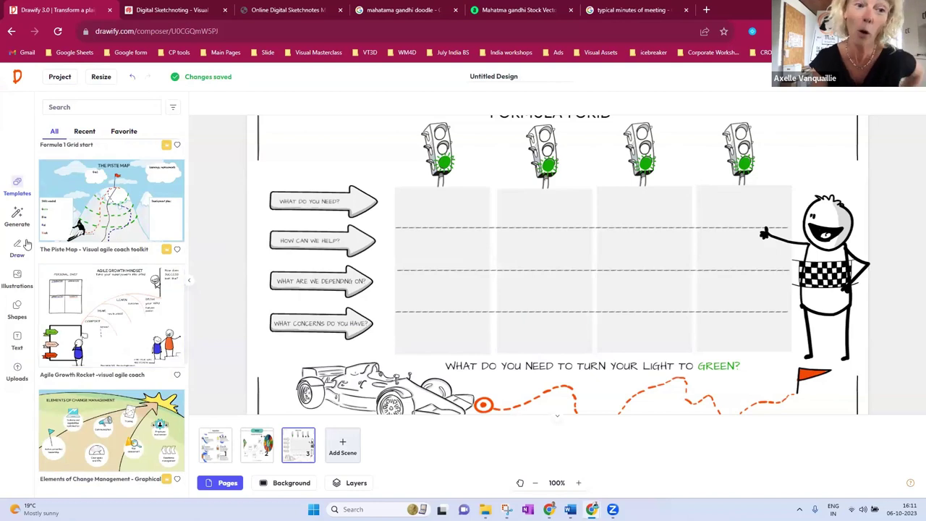
# Use Smart Search in the illustration library to look for "monkey with cap" and browse the matching drawings.
pyautogui.click(16, 279)
pyautogui.click(139, 104)
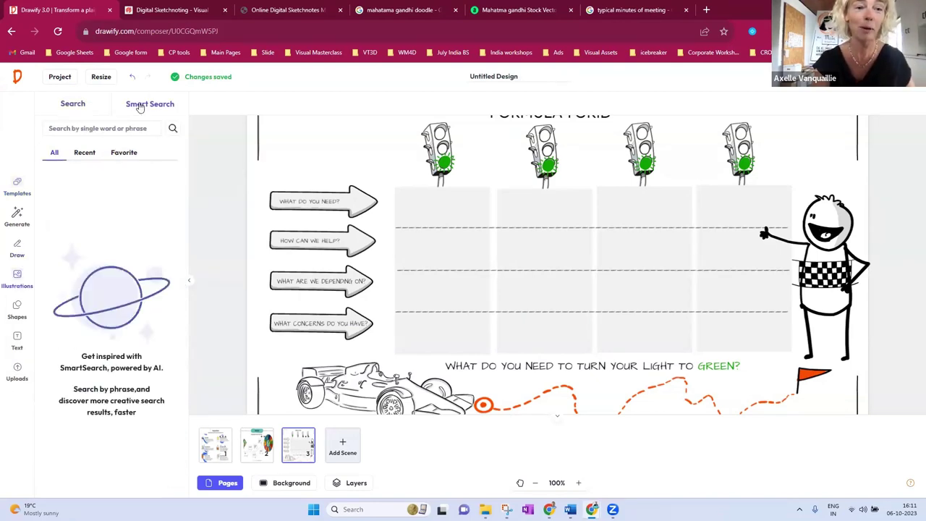
pyautogui.click(131, 127)
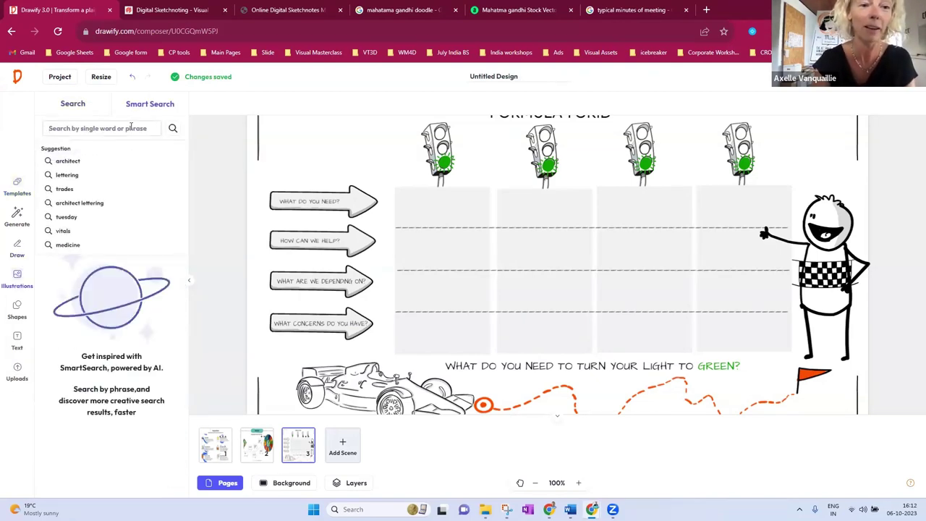
pyautogui.write('mon')
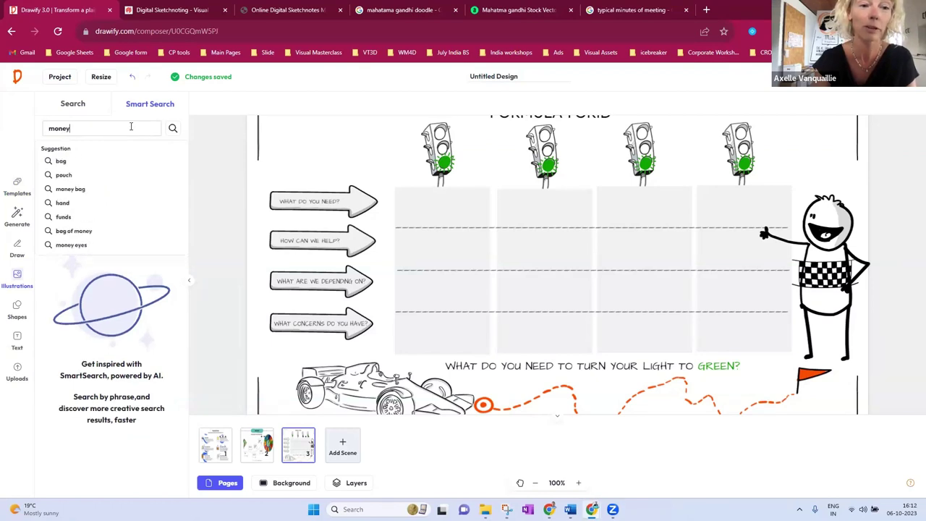
pyautogui.write('key with cap')
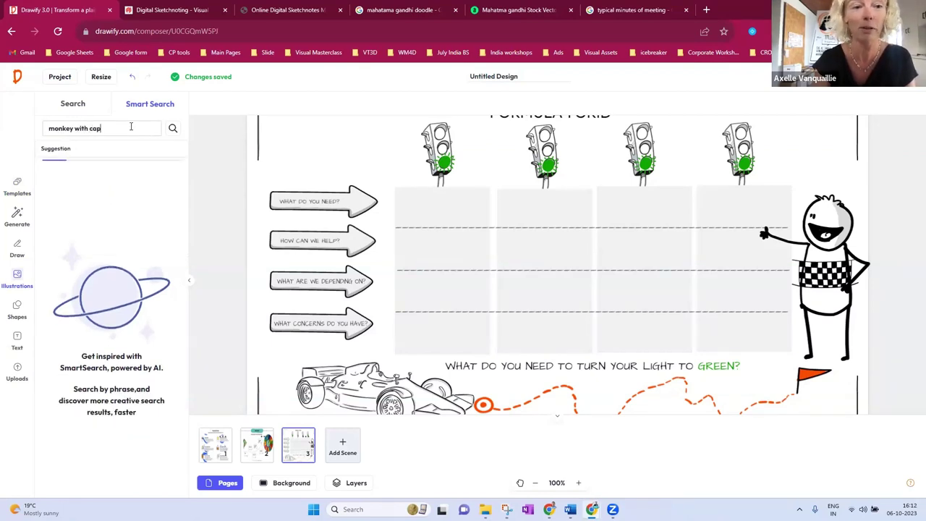
pyautogui.press('Return')
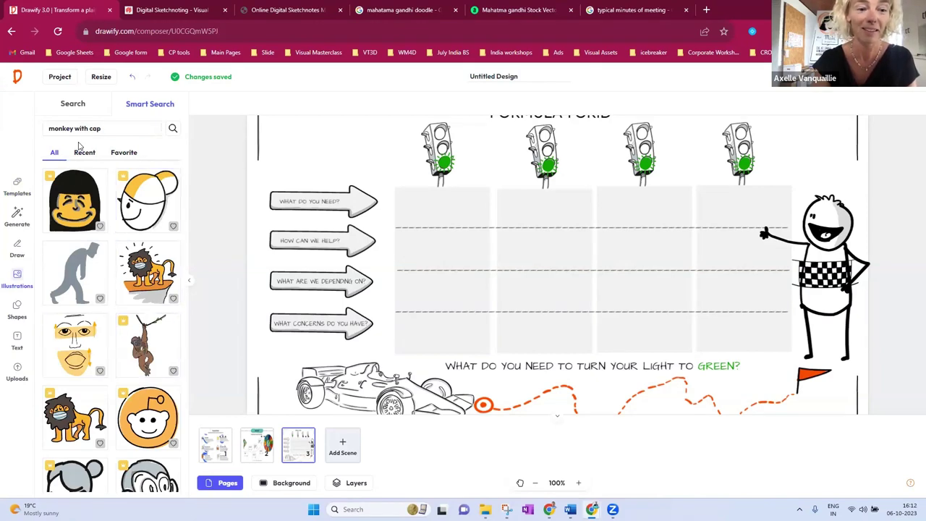
pyautogui.scroll(-1, 147, 349)
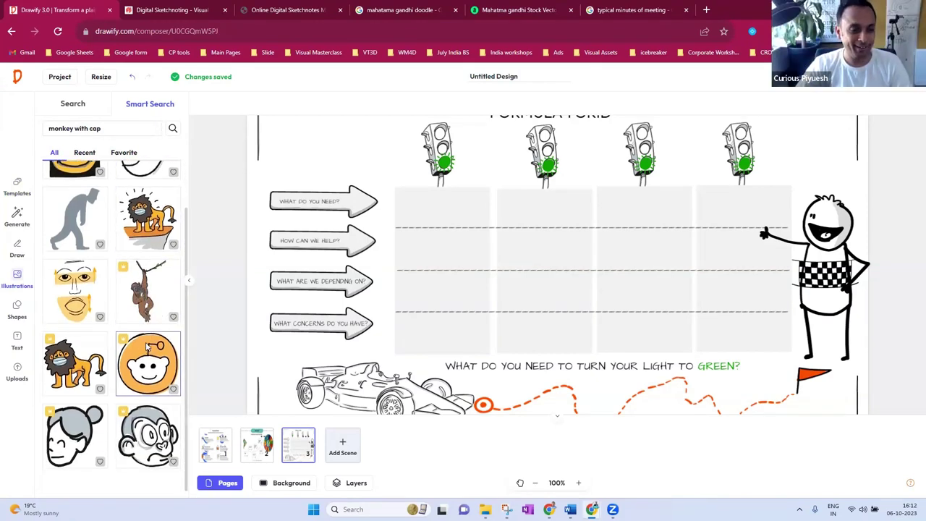
pyautogui.scroll(1, 147, 349)
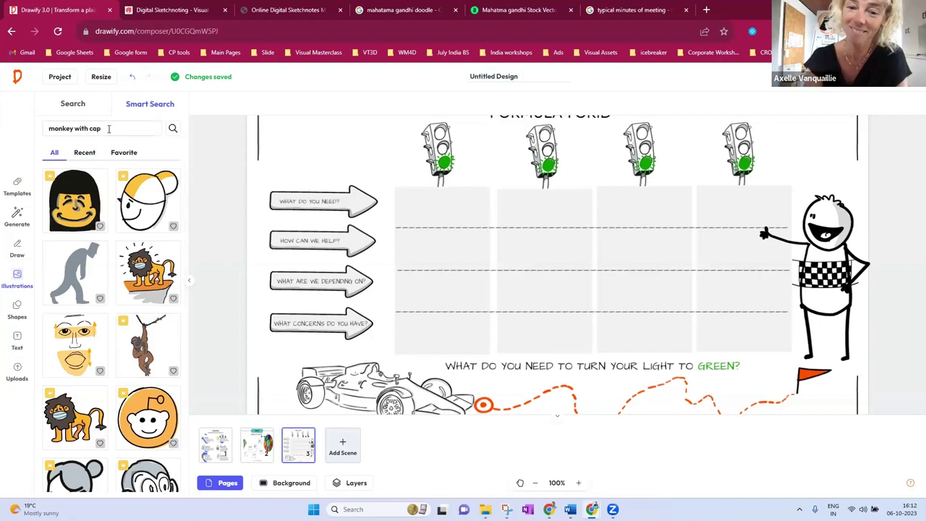
pyautogui.moveTo(108, 128); pyautogui.dragTo(39, 135)
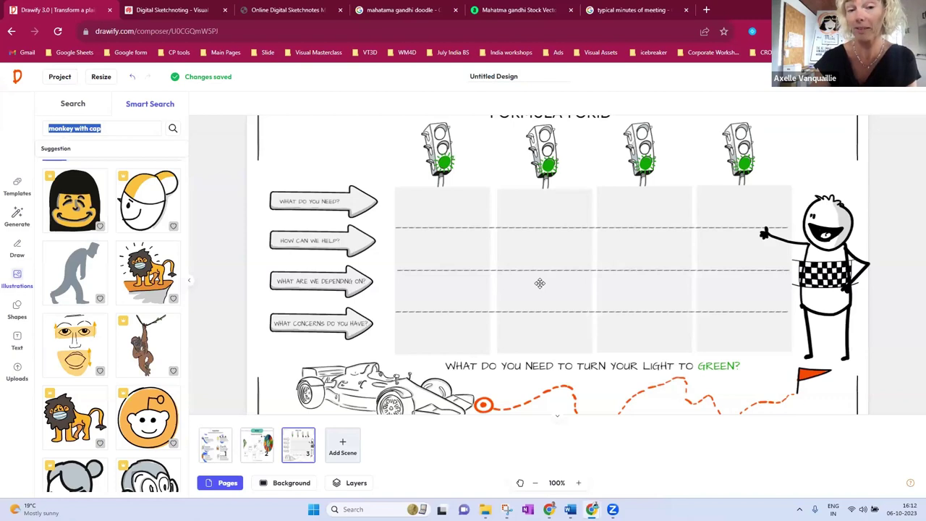
pyautogui.scroll(-2, 80, 299)
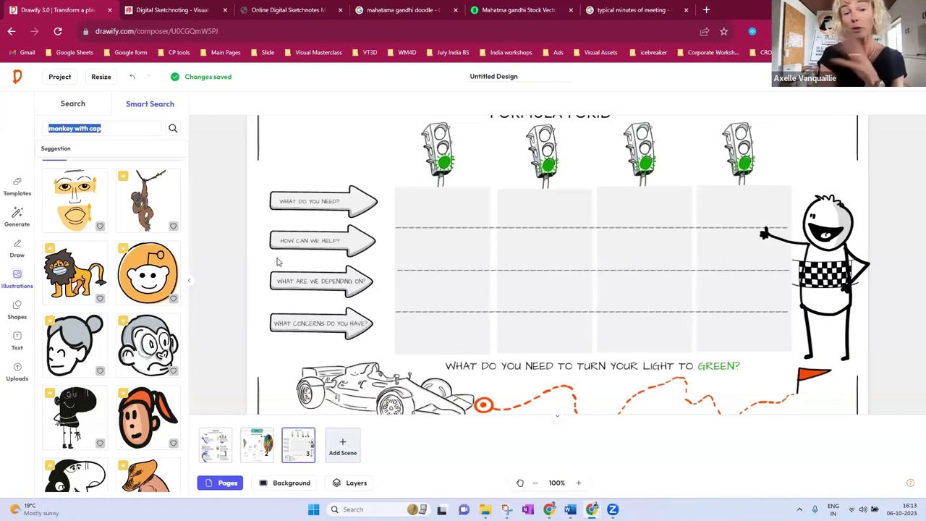
pyautogui.click(189, 106)
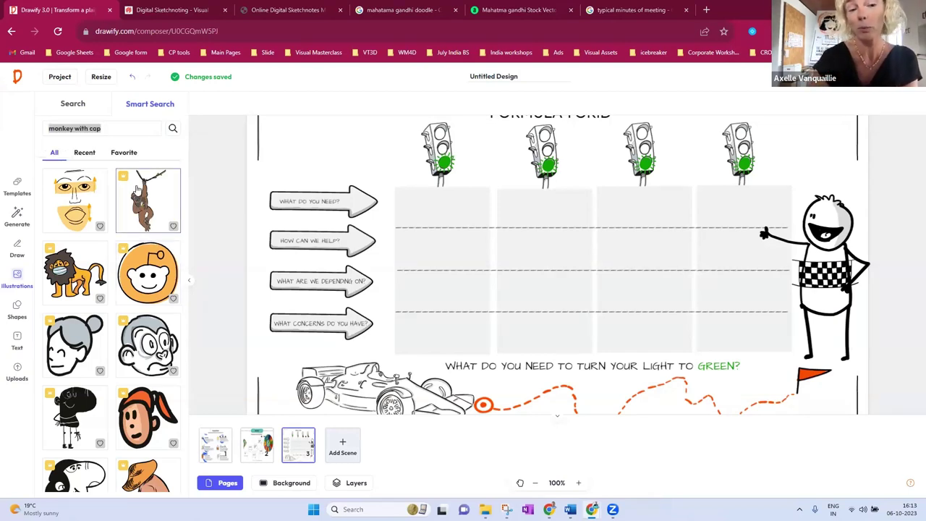
# Look over the design's resize presets and its download and social sharing options.
pyautogui.click(102, 76)
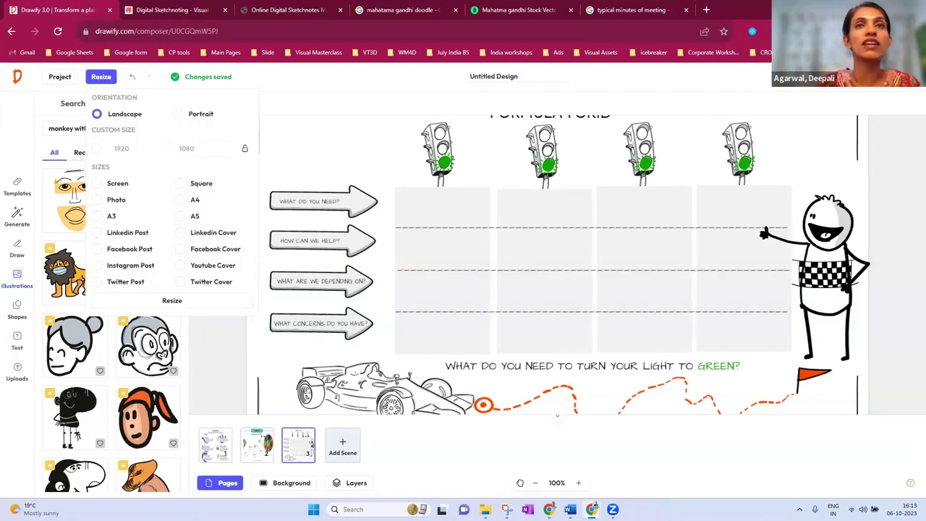
pyautogui.click(811, 76)
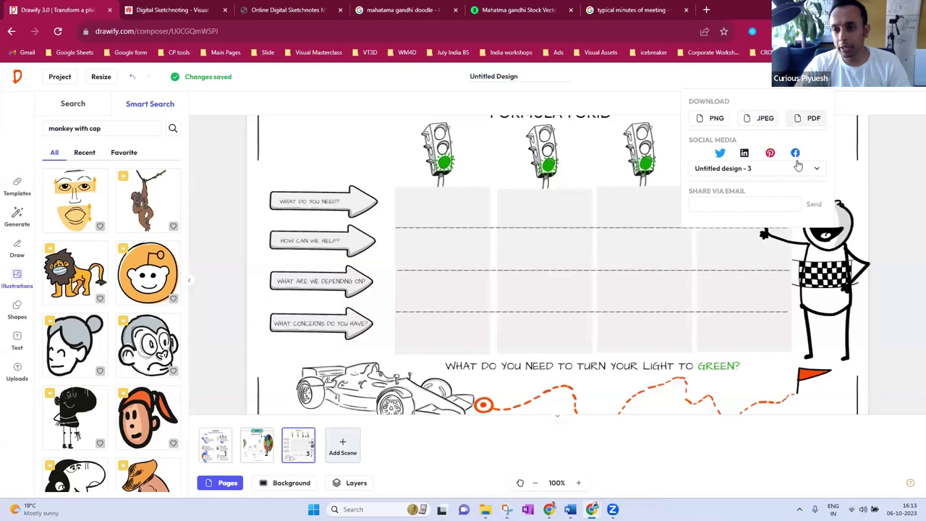
# Export the project to a file, check it in the browser's recent downloads and revisit the sharing options.
pyautogui.click(60, 77)
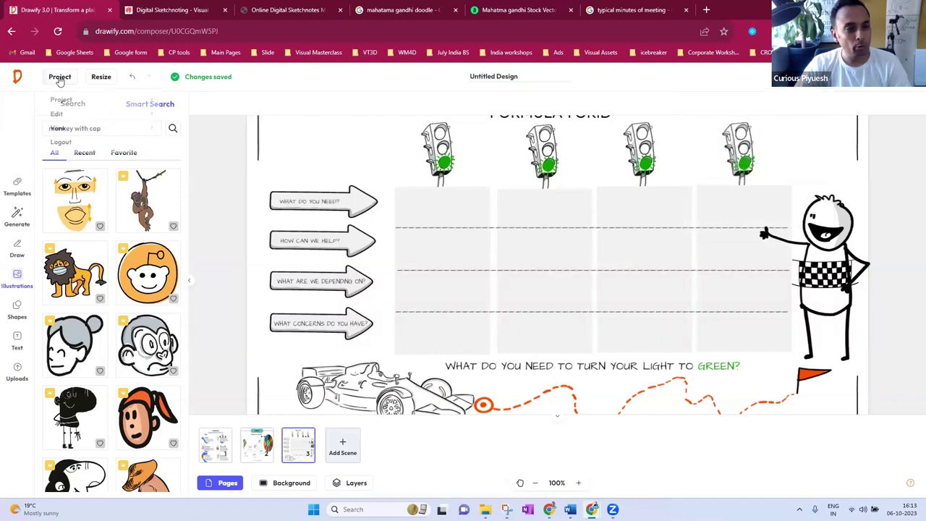
pyautogui.moveTo(72, 102)
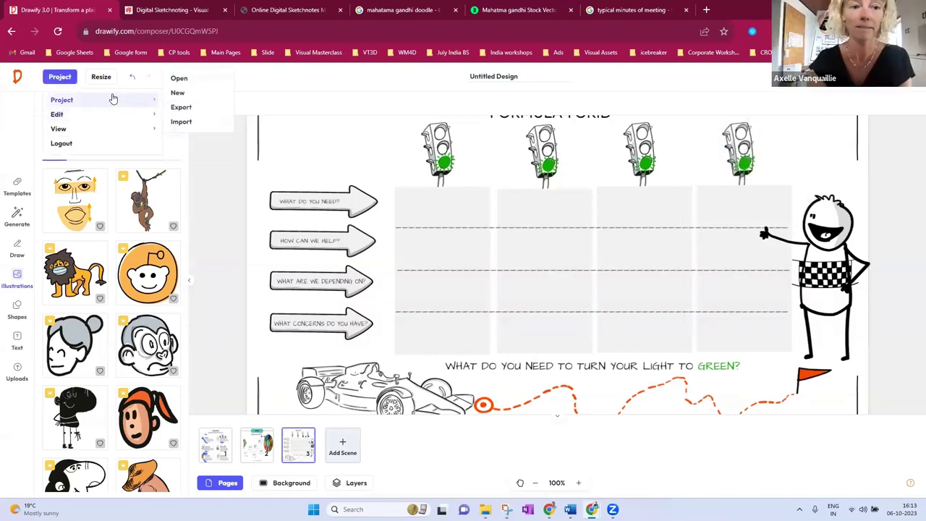
pyautogui.click(178, 110)
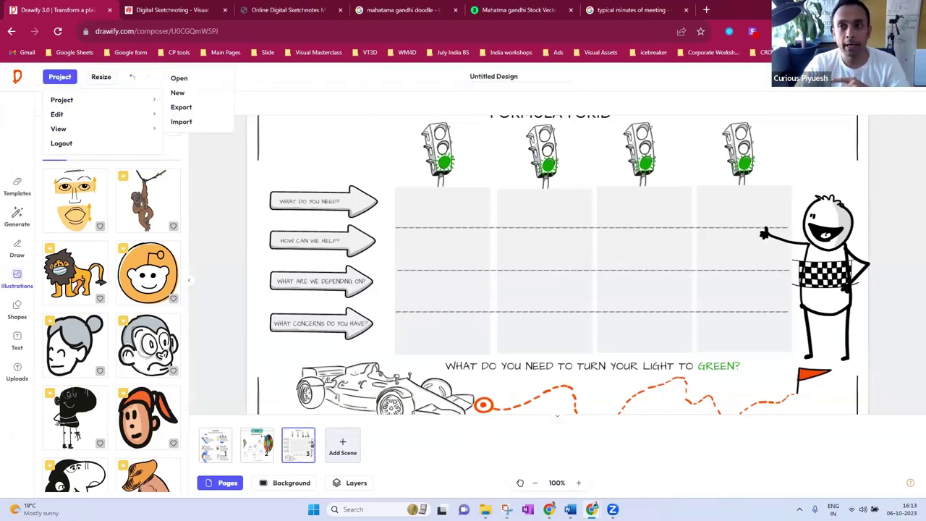
pyautogui.click(767, 31)
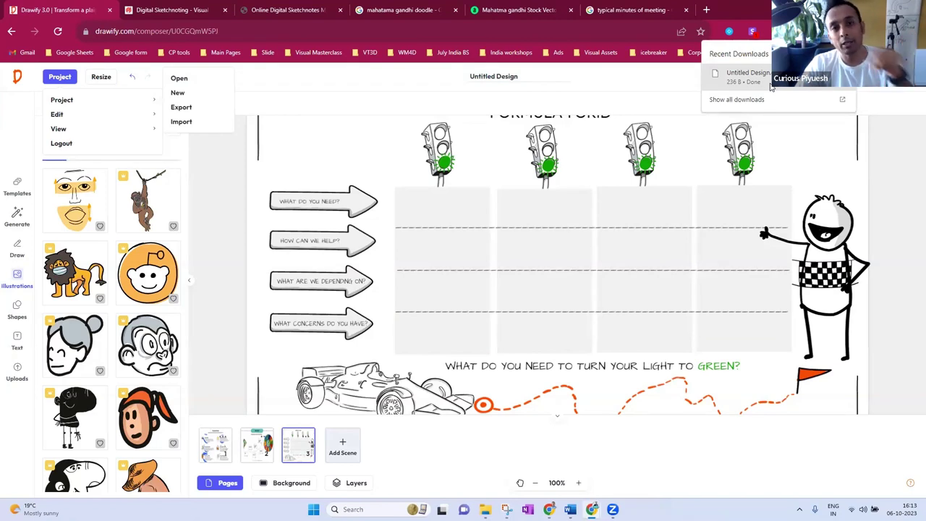
pyautogui.click(901, 145)
pyautogui.click(811, 76)
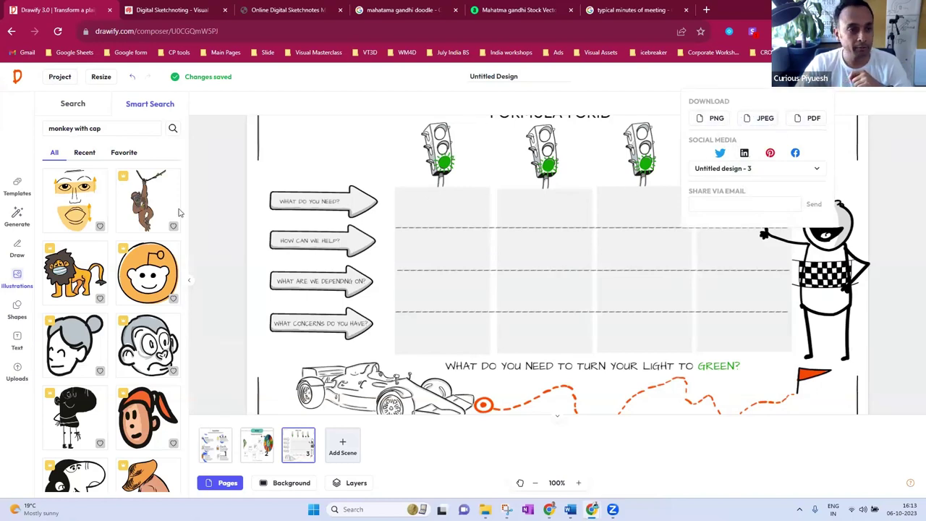
pyautogui.click(211, 216)
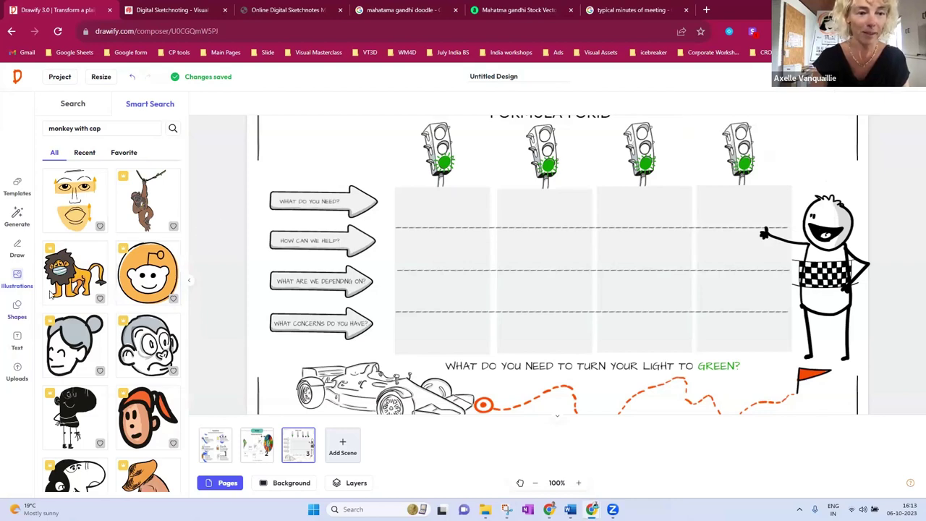
# Add a header text placeholder to the third scene and view the pen and eraser tools.
pyautogui.click(17, 343)
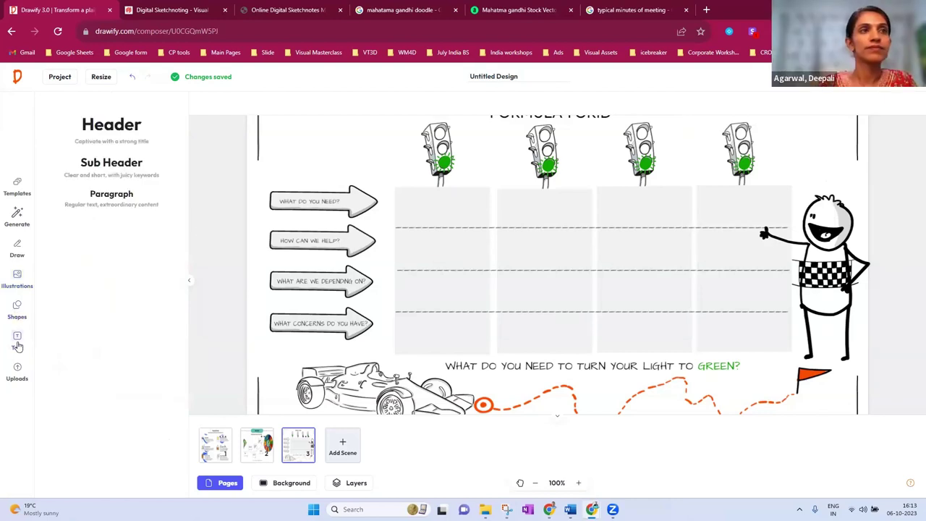
pyautogui.click(111, 143)
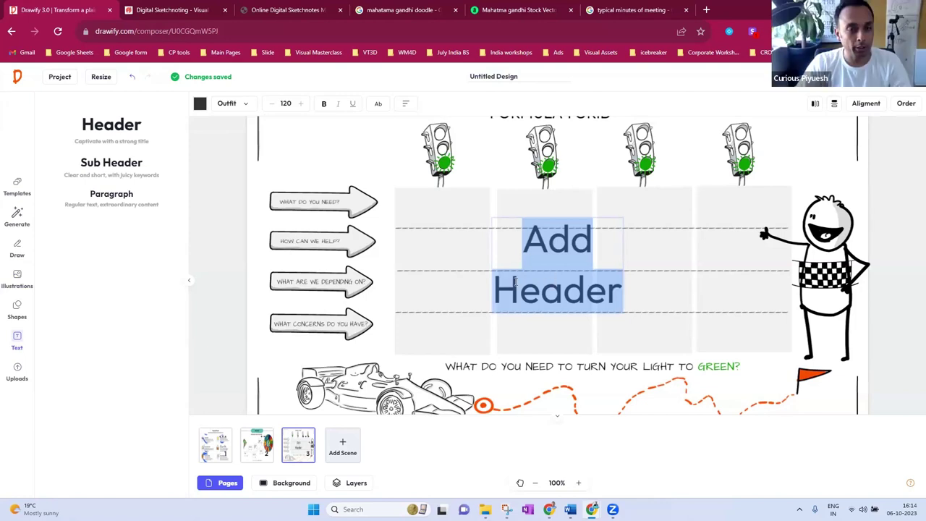
pyautogui.click(15, 255)
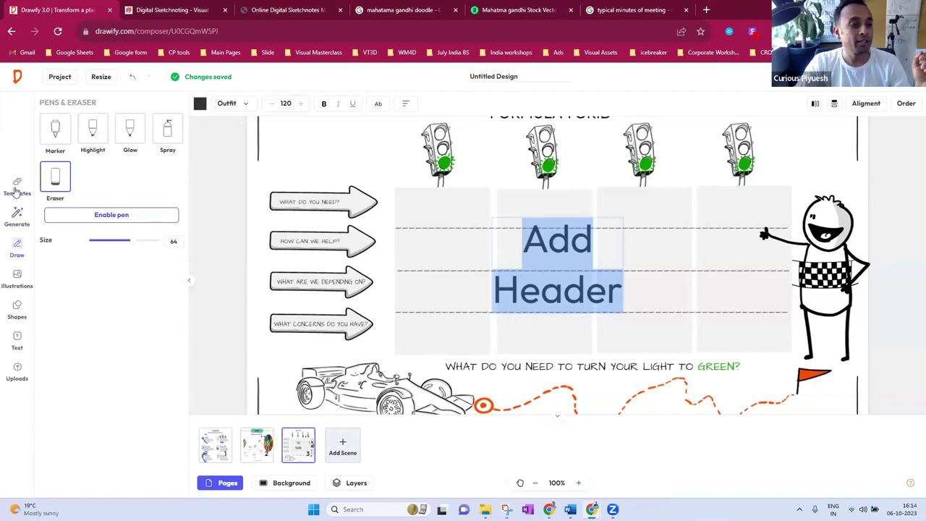
# Search the illustration library by the artist's name and browse all of that artist's recent drawings.
pyautogui.click(22, 280)
pyautogui.click(86, 128)
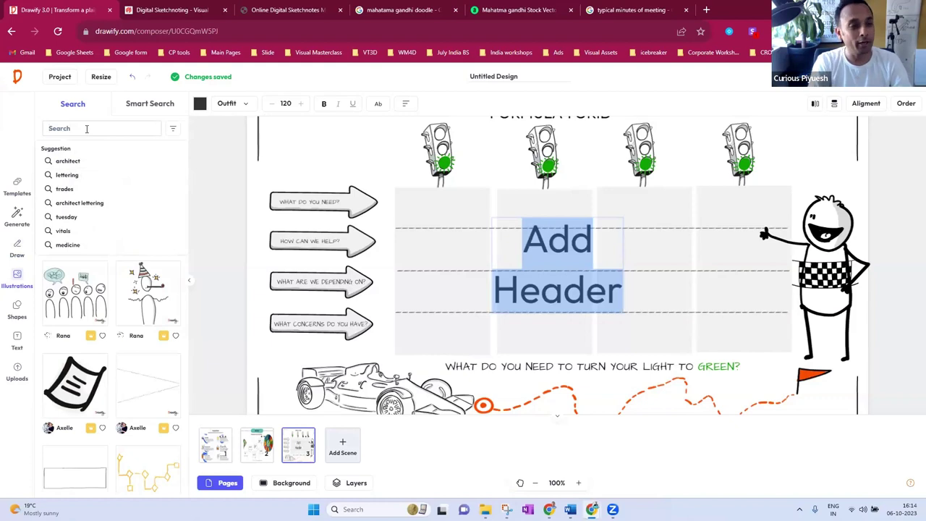
pyautogui.write('curious piyush')
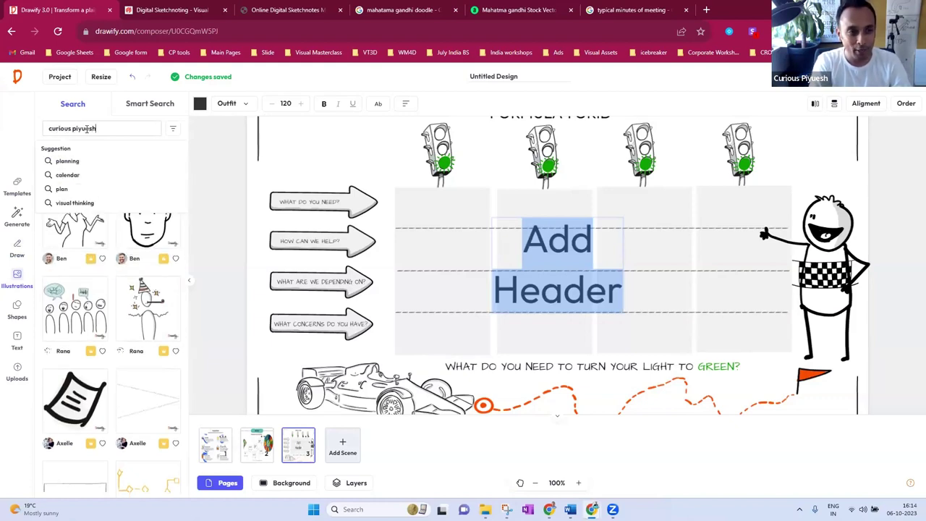
pyautogui.press('Return')
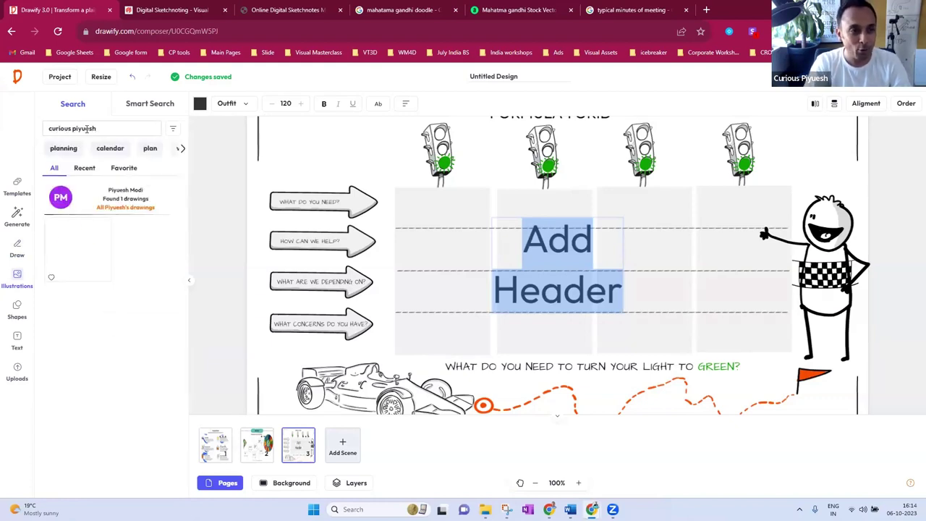
pyautogui.click(125, 208)
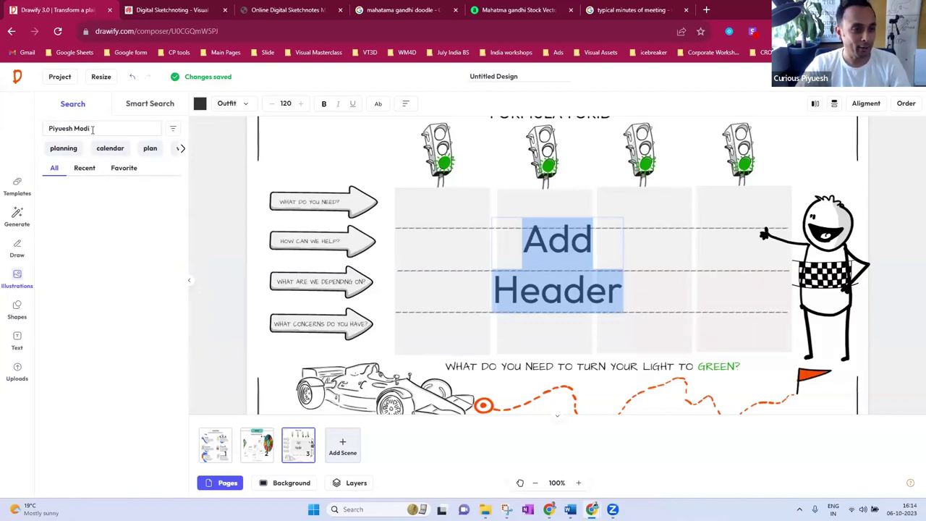
pyautogui.click(84, 168)
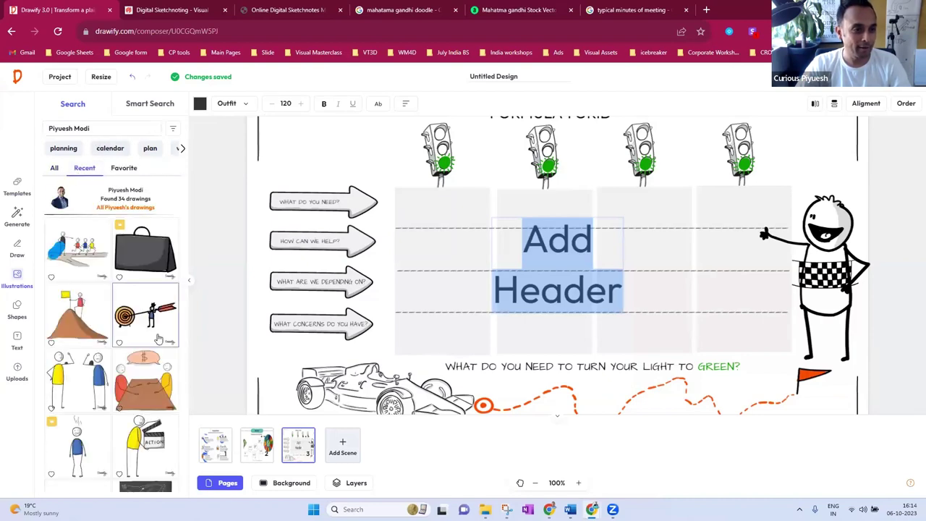
pyautogui.scroll(-10, 106, 282)
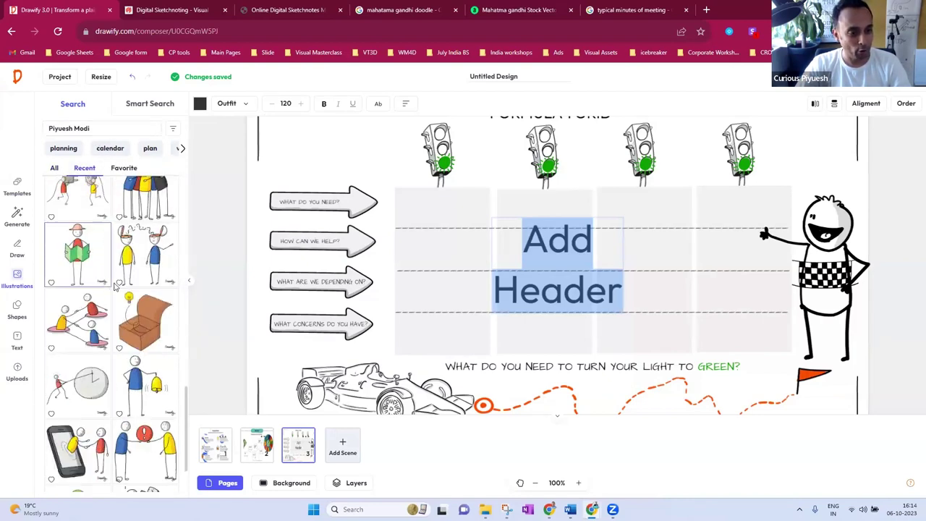
pyautogui.scroll(5, 136, 302)
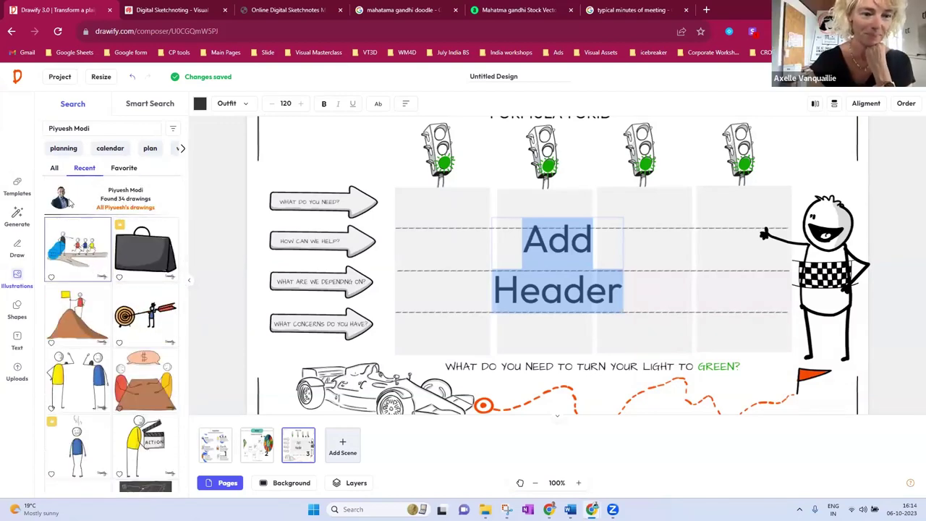
# Clear the artist filter and look through the favorite, recent and complete illustration collections.
pyautogui.click(55, 168)
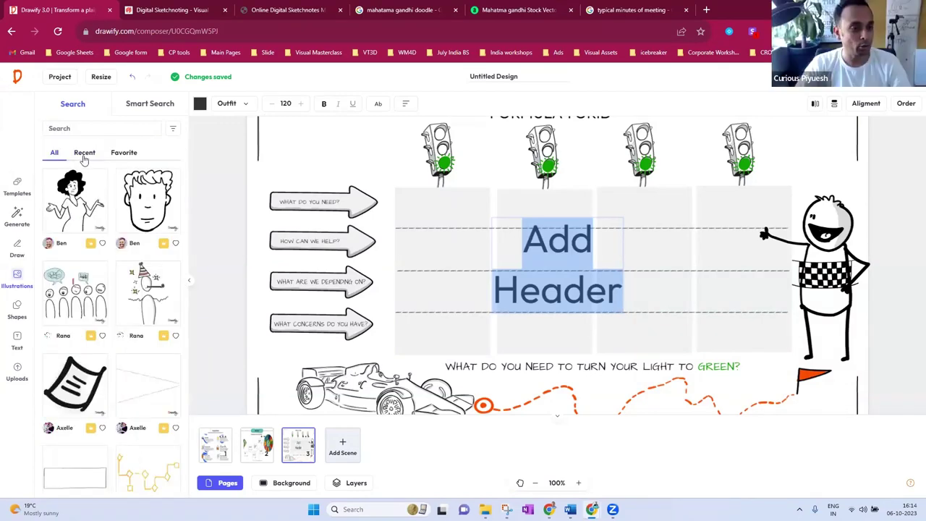
pyautogui.click(124, 152)
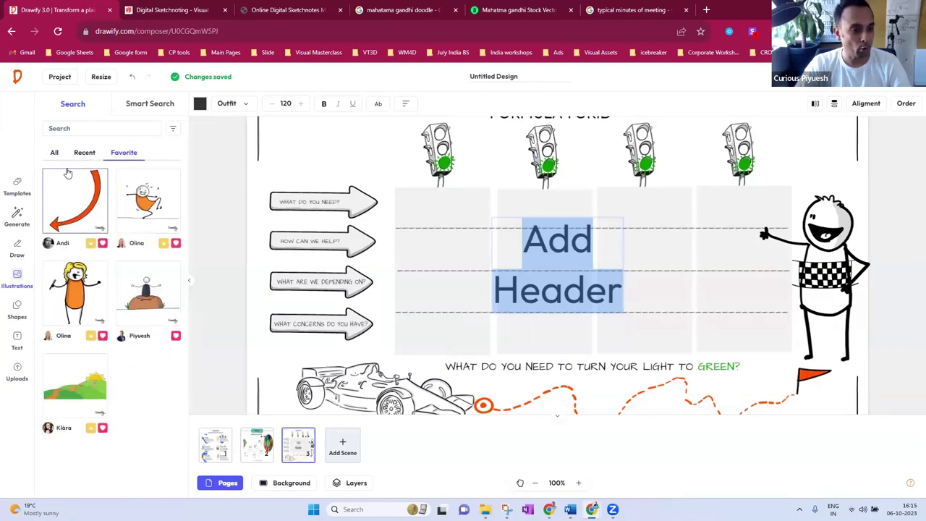
pyautogui.click(80, 154)
pyautogui.click(54, 154)
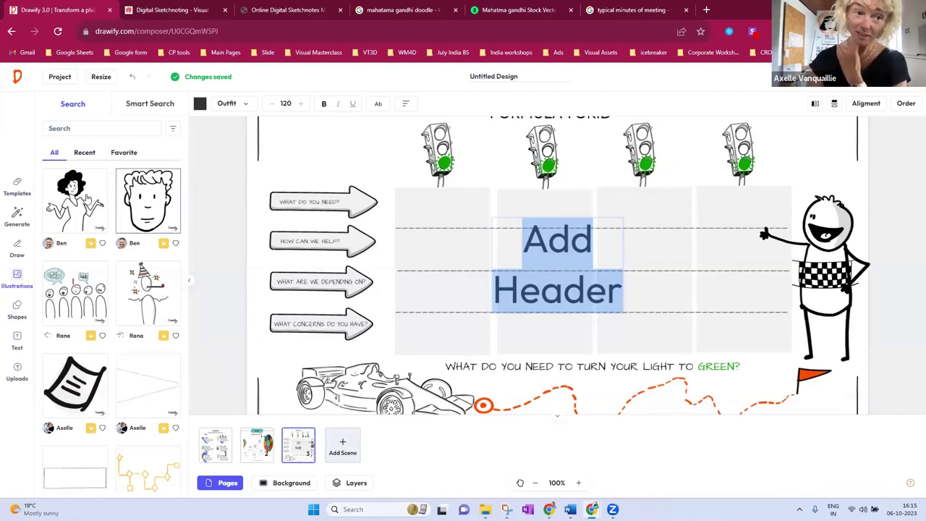
# Search the templates for "comic" and apply the Comic template to the third scene.
pyautogui.click(17, 190)
pyautogui.click(74, 108)
pyautogui.write('c')
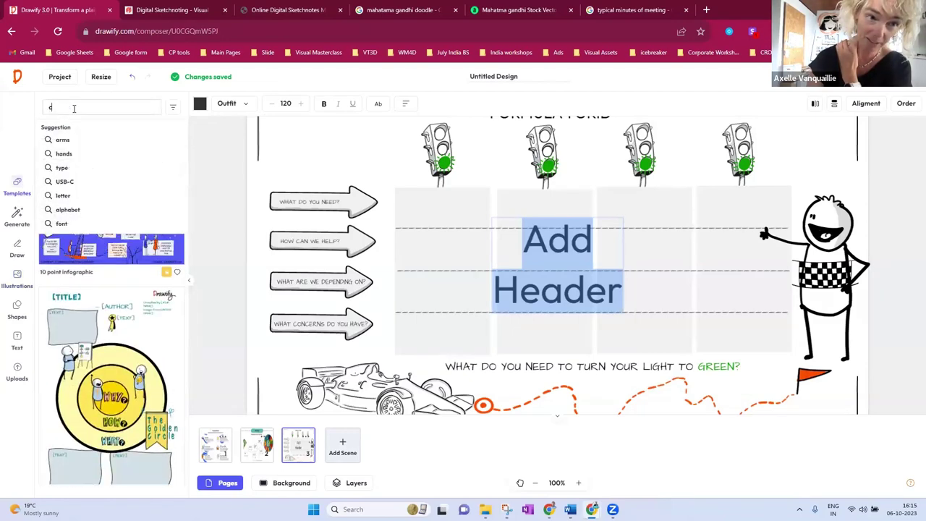
pyautogui.write('omic')
pyautogui.press('Return')
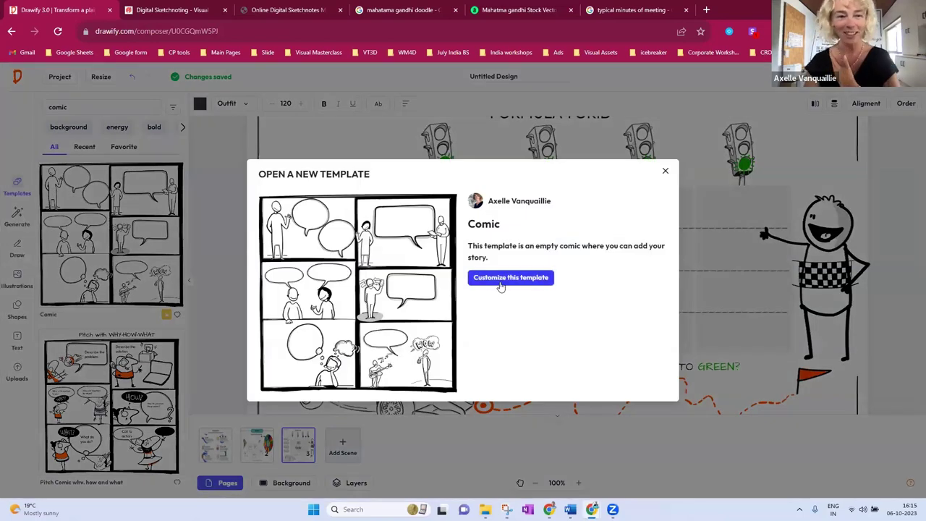
pyautogui.click(500, 283)
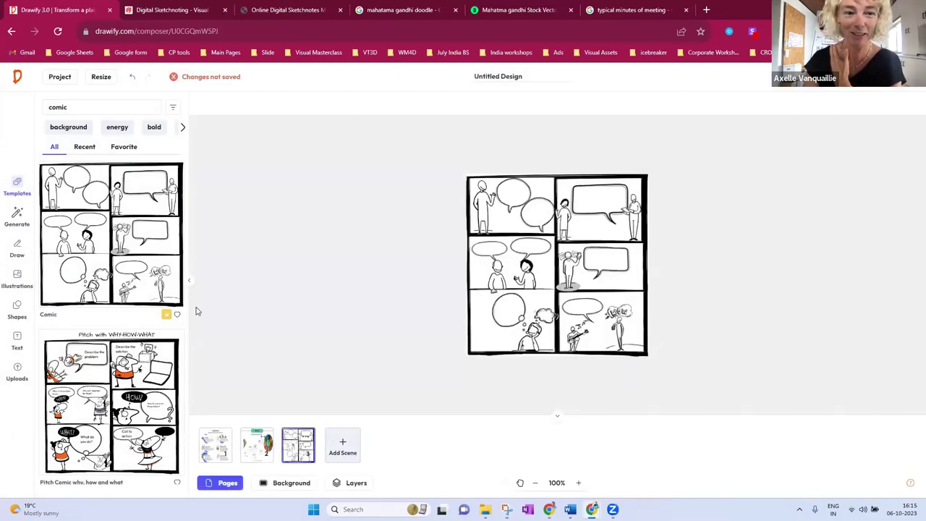
# Replace the third scene with the "Pitch Comic why, how and what" template.
pyautogui.scroll(-1, 128, 315)
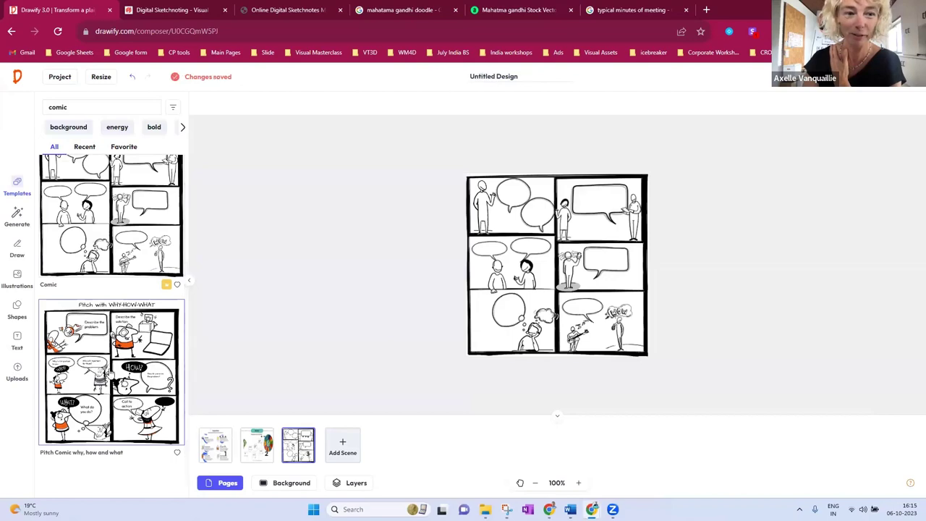
pyautogui.click(147, 367)
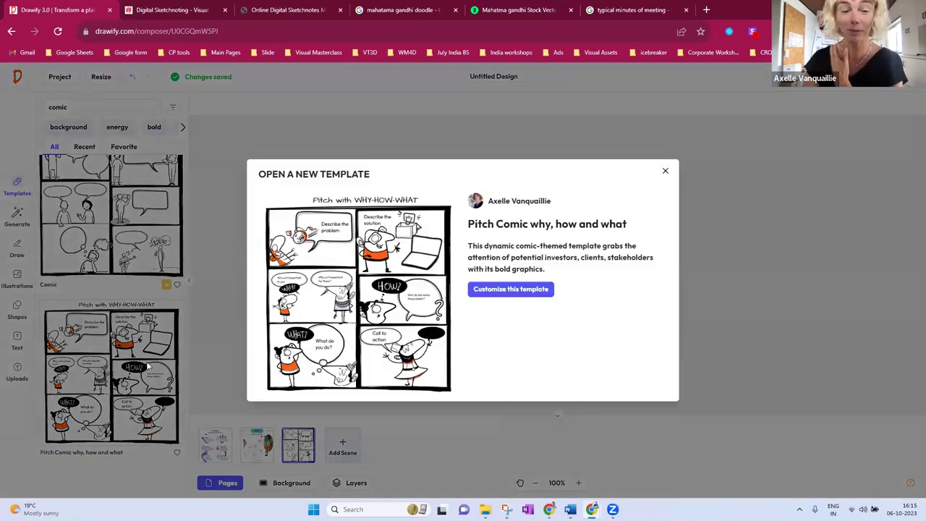
pyautogui.click(524, 290)
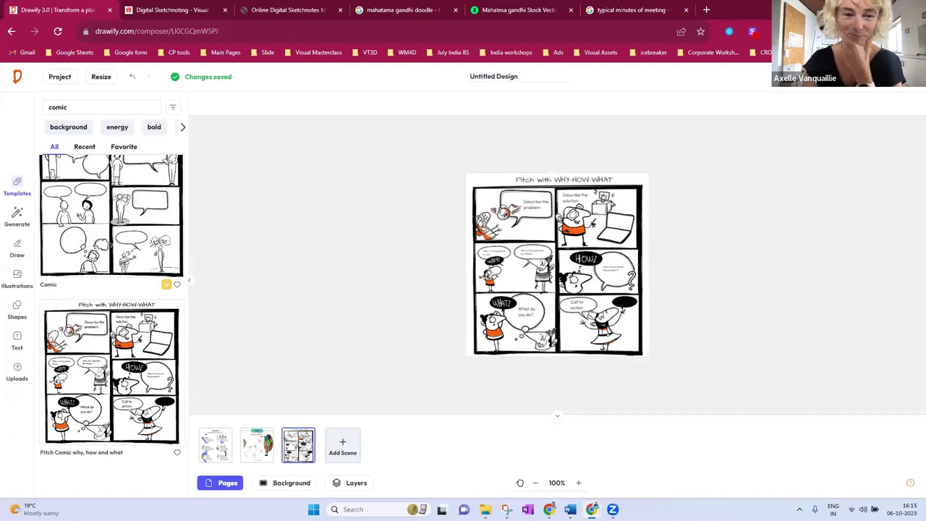
# Move the six orange and black-and-white main characters out of the comic panels into the empty area around the page.
pyautogui.click(498, 215)
pyautogui.moveTo(499, 215); pyautogui.dragTo(429, 299)
pyautogui.moveTo(492, 274); pyautogui.dragTo(482, 374)
pyautogui.moveTo(575, 223); pyautogui.dragTo(686, 278)
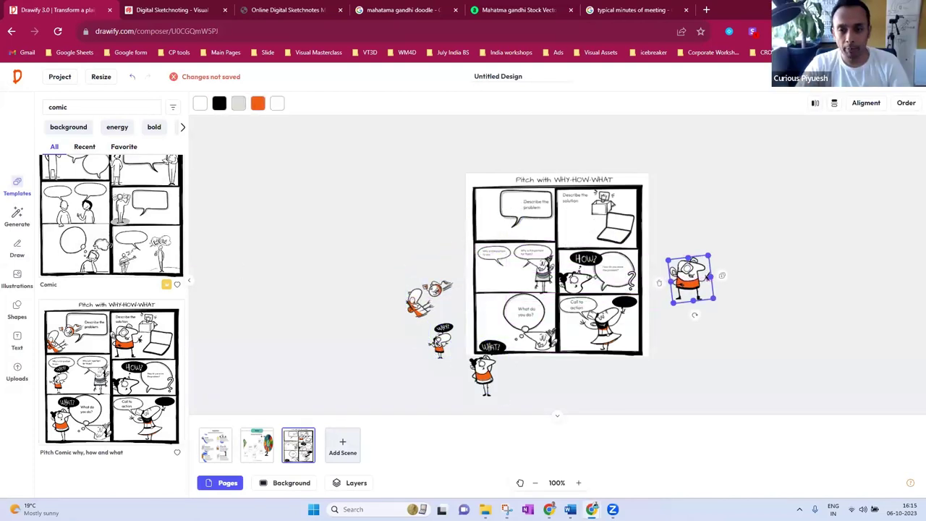
pyautogui.moveTo(572, 273); pyautogui.dragTo(673, 340)
pyautogui.moveTo(608, 327); pyautogui.dragTo(655, 373)
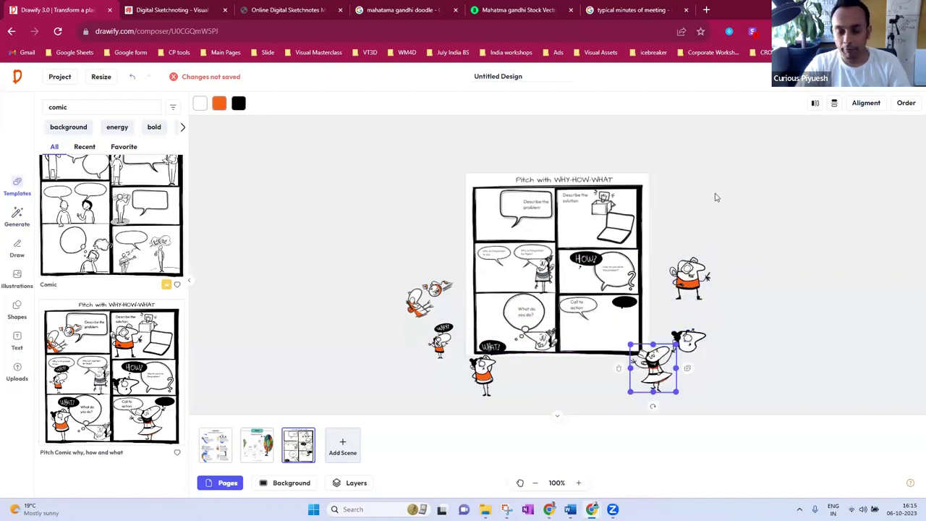
pyautogui.moveTo(425, 301); pyautogui.dragTo(399, 268)
# Search the illustrations for "manager" and place the woman in the blue vest in the first comic panel, beside the speech bubble.
pyautogui.click(32, 283)
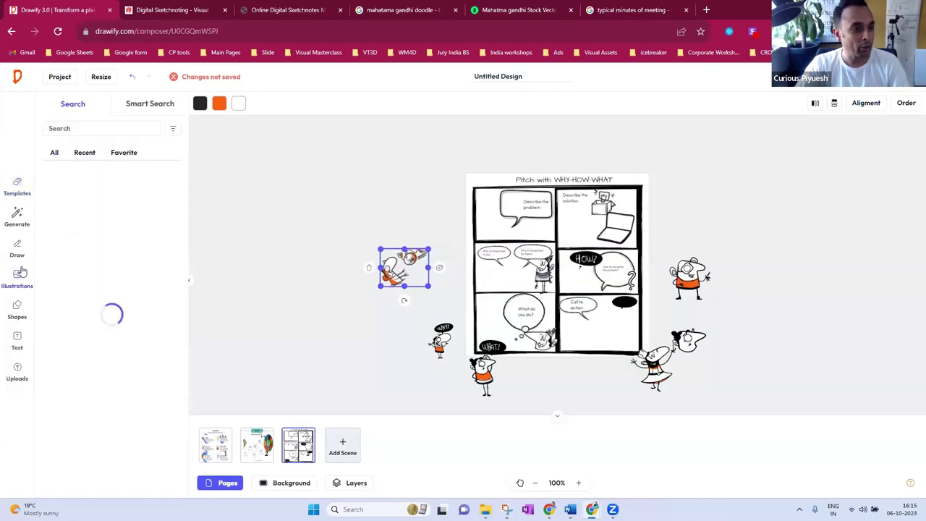
pyautogui.click(87, 128)
pyautogui.write('manager')
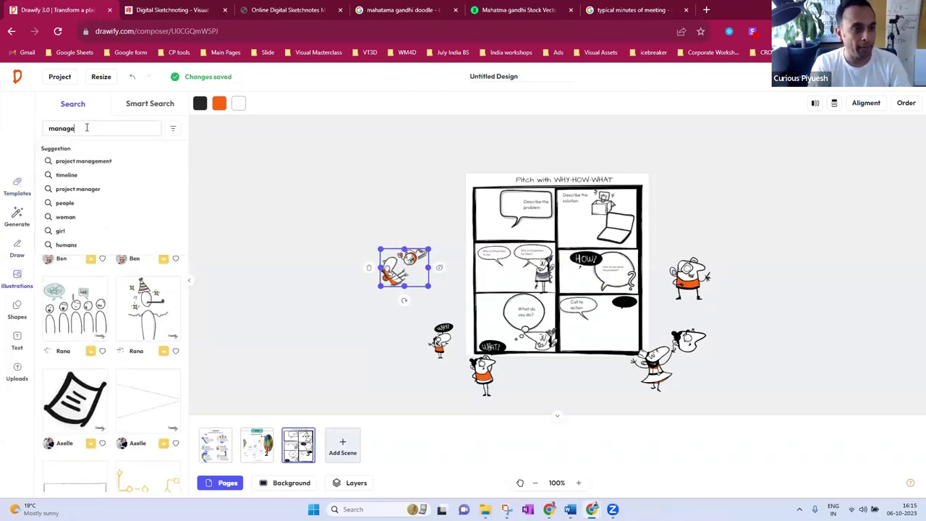
pyautogui.press('Return')
pyautogui.scroll(-2, 108, 325)
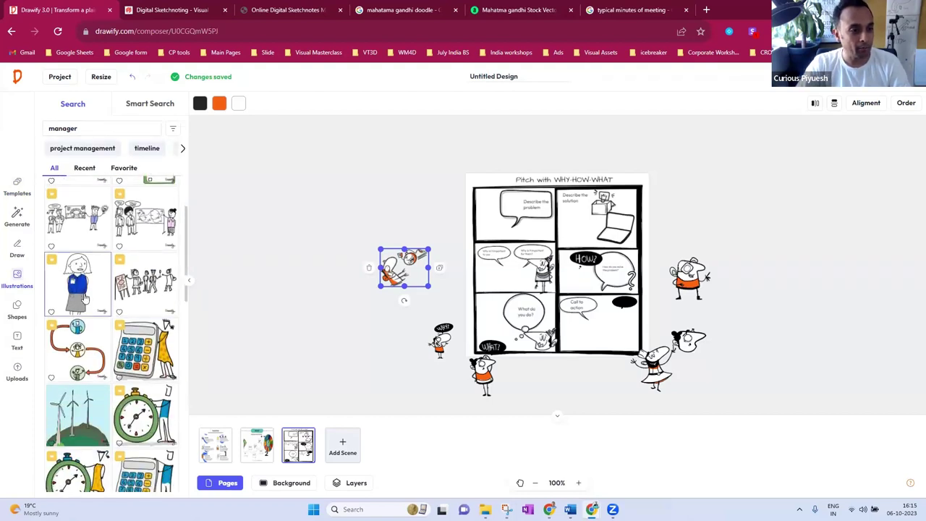
pyautogui.moveTo(80, 297); pyautogui.dragTo(490, 218)
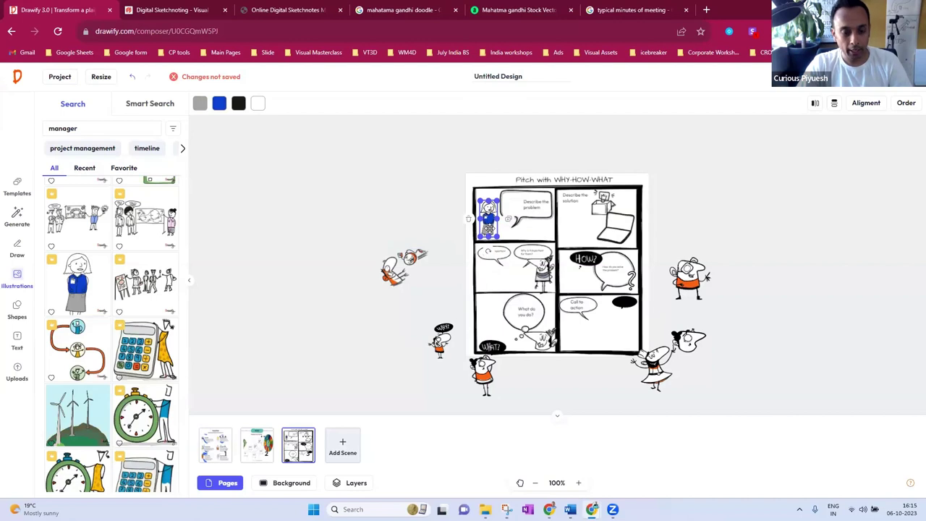
# Duplicate the woman into the "Who is it important for" panel below and recolor the copy's blue vest red.
pyautogui.click(508, 219)
pyautogui.moveTo(489, 219); pyautogui.dragTo(496, 270)
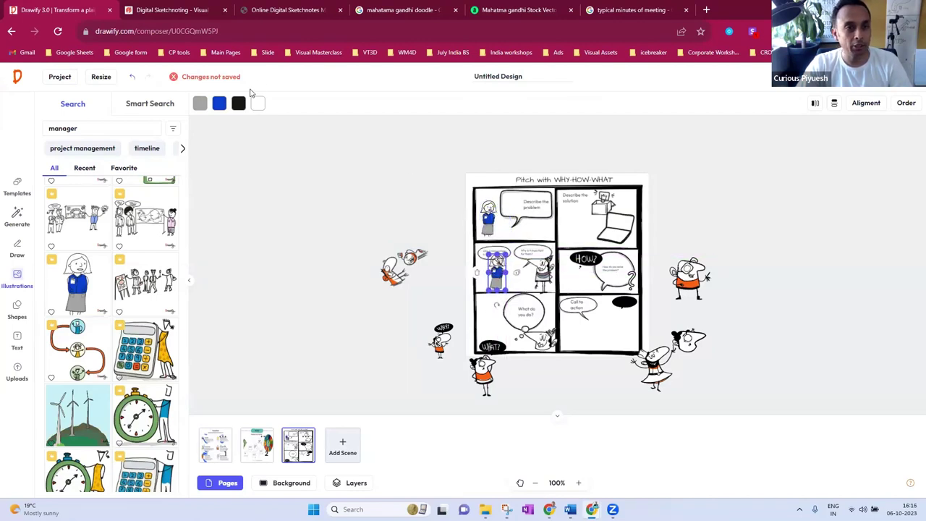
pyautogui.click(219, 104)
pyautogui.click(90, 188)
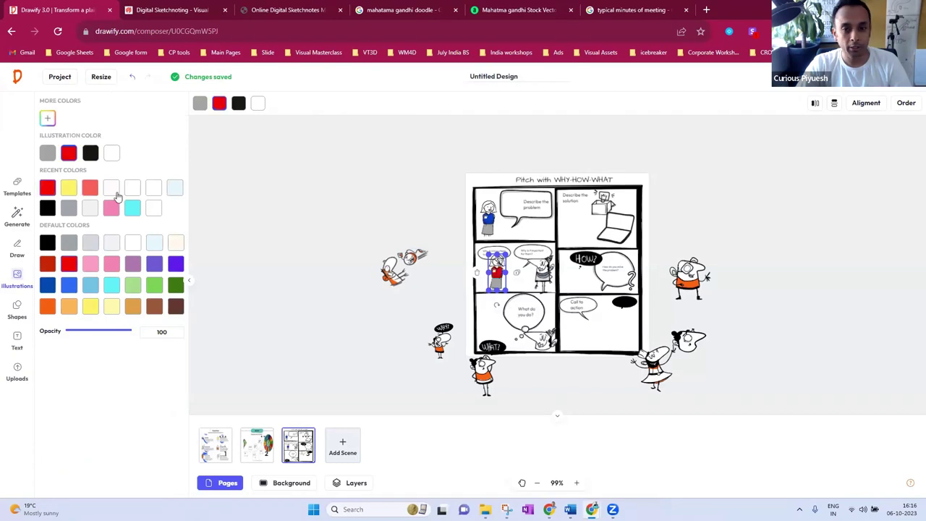
pyautogui.click(499, 342)
pyautogui.click(409, 332)
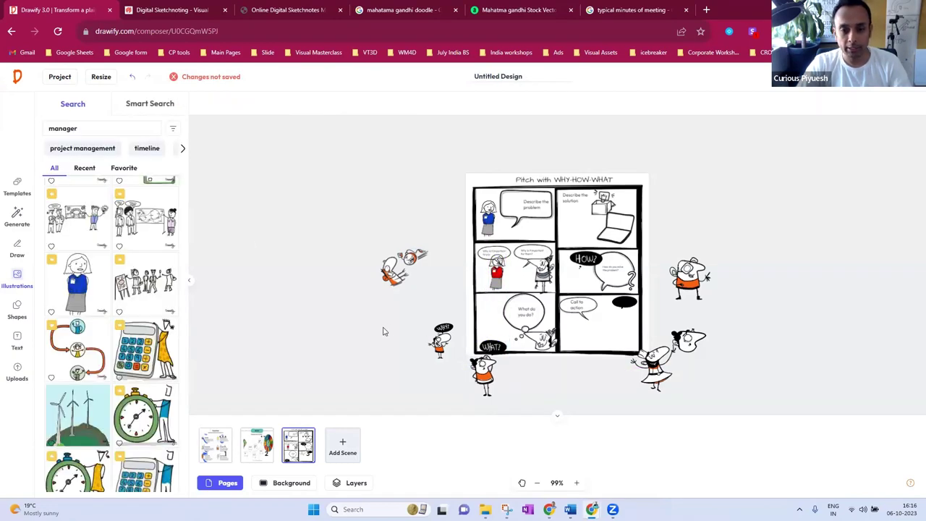
# Delete the six discarded comic characters from the empty area around the page.
pyautogui.click(409, 268)
pyautogui.press('Delete')
pyautogui.click(442, 340)
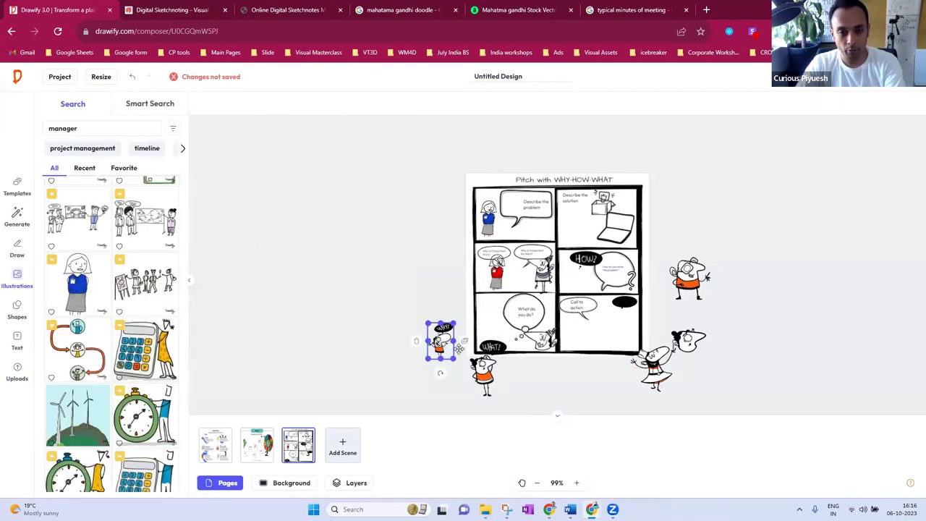
pyautogui.press('Delete')
pyautogui.click(484, 372)
pyautogui.press('Delete')
pyautogui.click(655, 368)
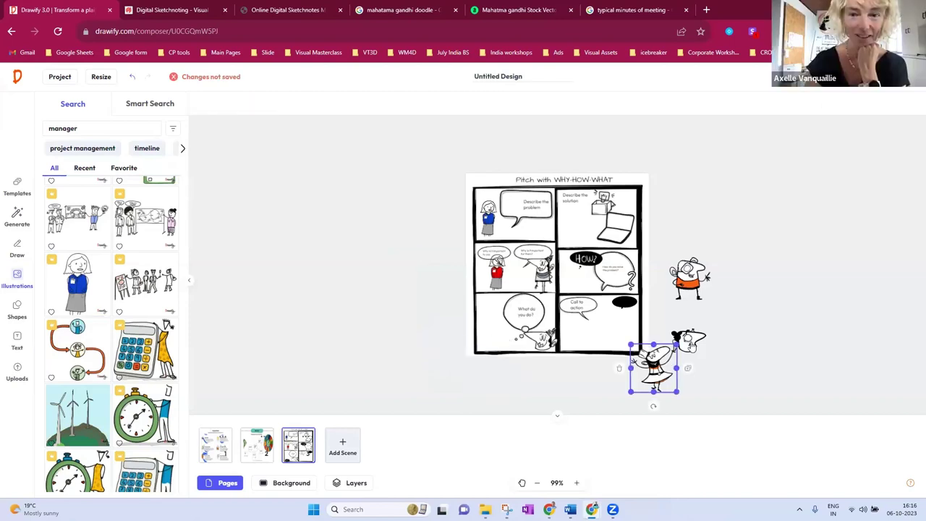
pyautogui.press('Delete')
pyautogui.click(691, 340)
pyautogui.press('Delete')
pyautogui.click(689, 279)
pyautogui.press('Delete')
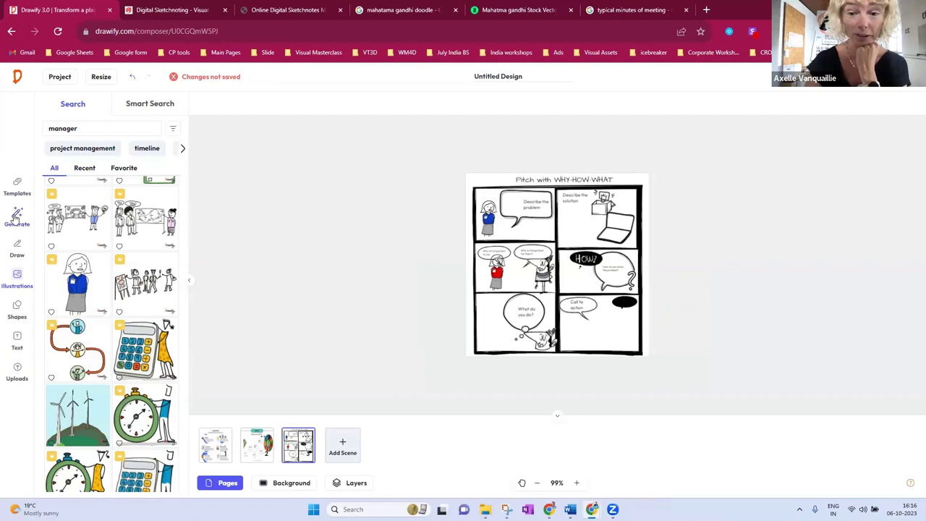
# Generate an illustrated scene from the text "Tell me the news from today".
pyautogui.click(15, 219)
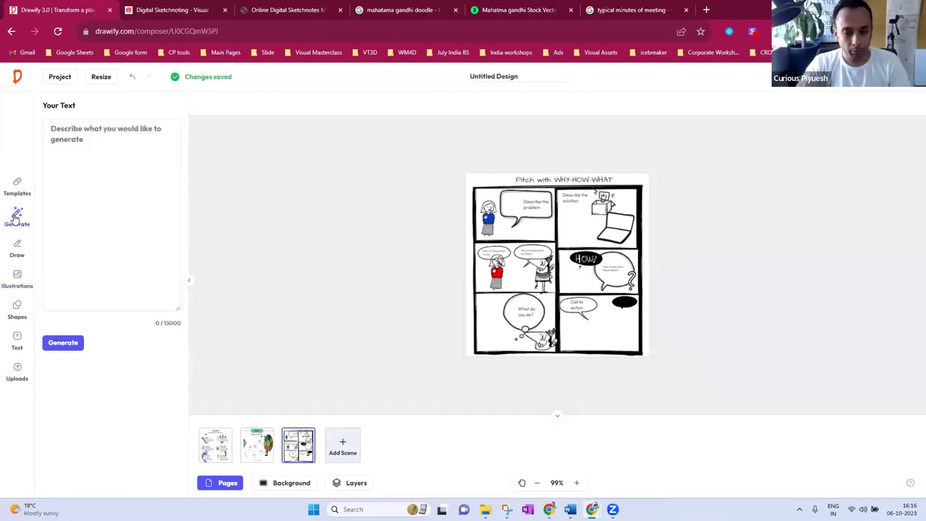
pyautogui.click(76, 133)
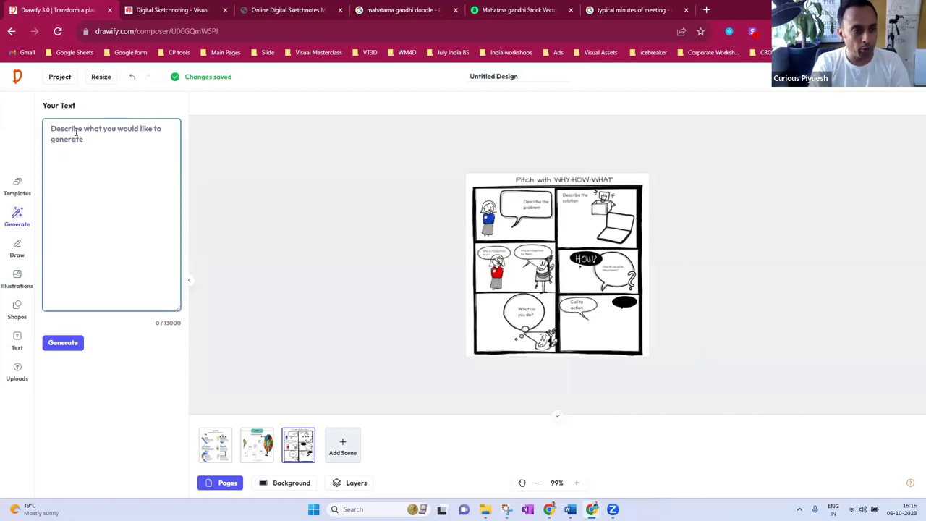
pyautogui.write('Tell me ')
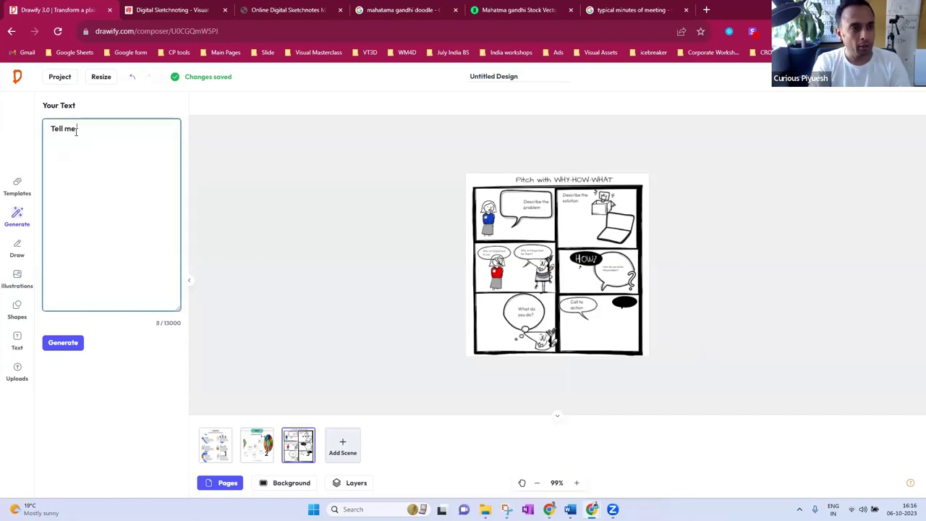
pyautogui.write('the news from to')
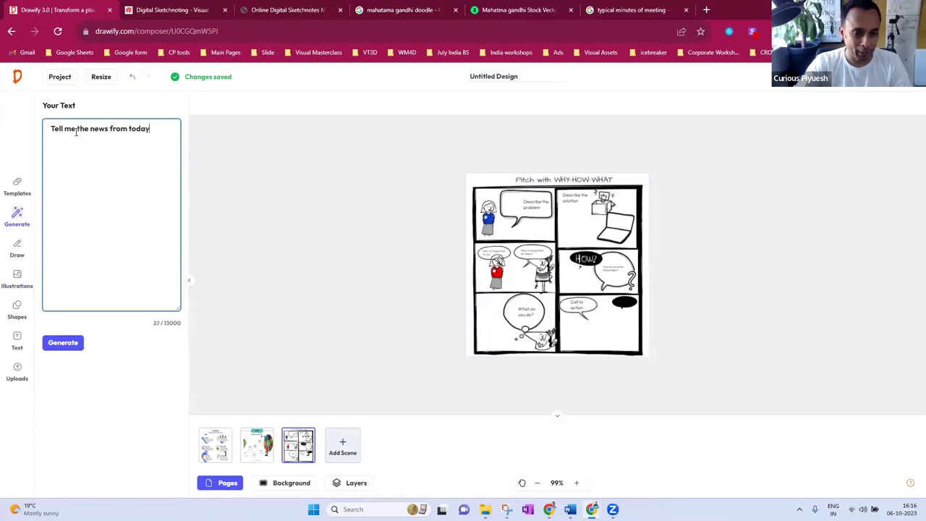
pyautogui.write('day')
pyautogui.click(63, 343)
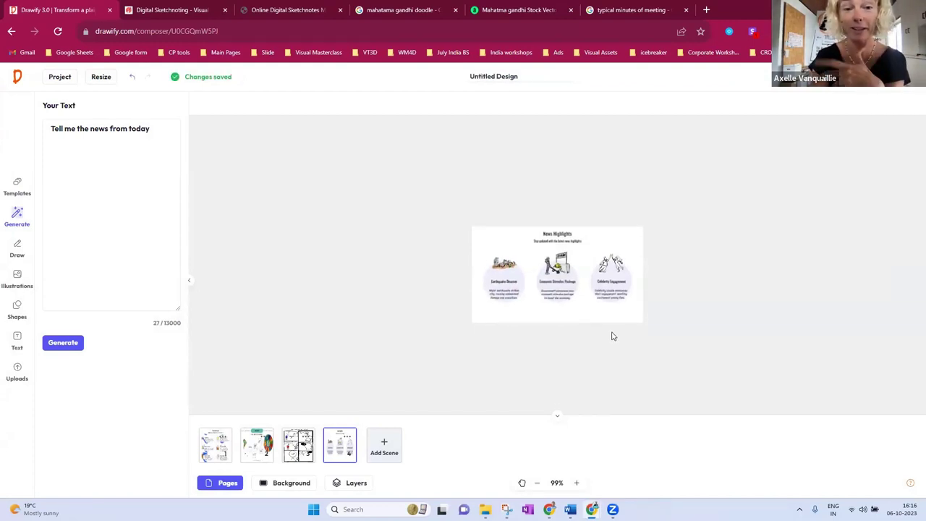
# Enlarge the generated news scene and examine its illustrations, headings and descriptions.
pyautogui.click(575, 483)
pyautogui.click(576, 482)
pyautogui.click(575, 483)
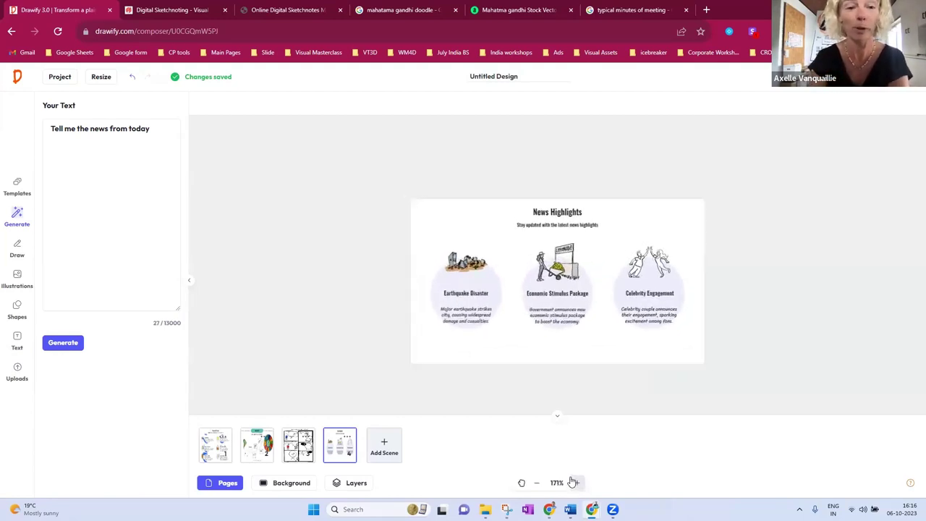
pyautogui.click(575, 483)
pyautogui.click(576, 483)
pyautogui.click(576, 483)
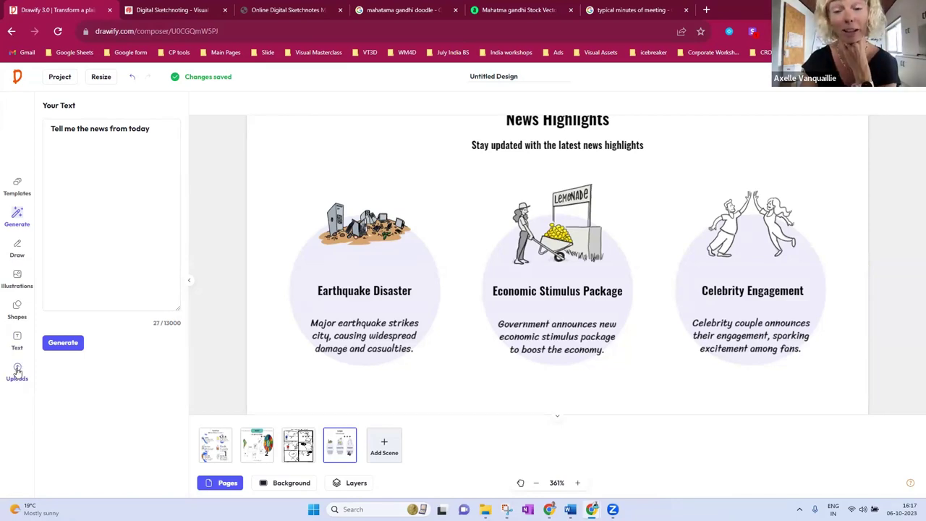
# Find the Miro website with a web search in a new browser tab and sign in with the saved account credentials.
pyautogui.hotkey('ctrl', 't')
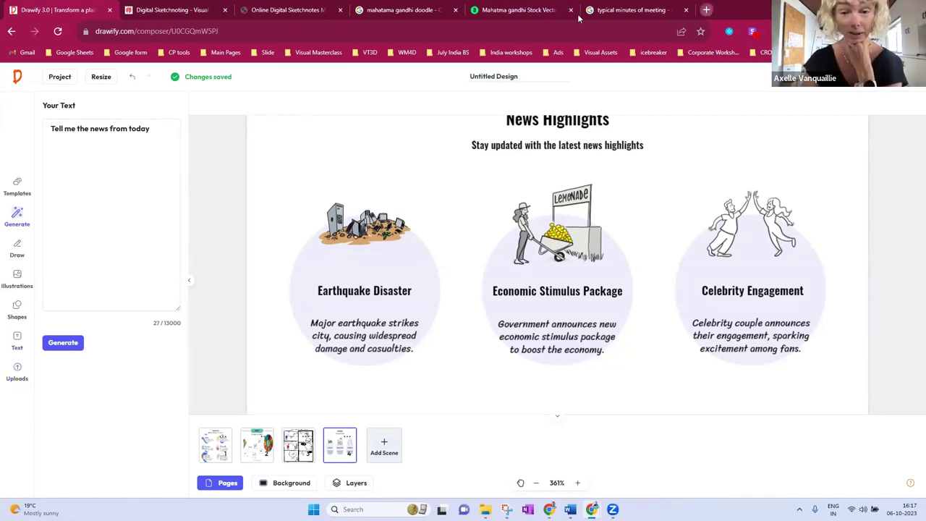
pyautogui.click(575, 31)
pyautogui.write('miro')
pyautogui.press('Return')
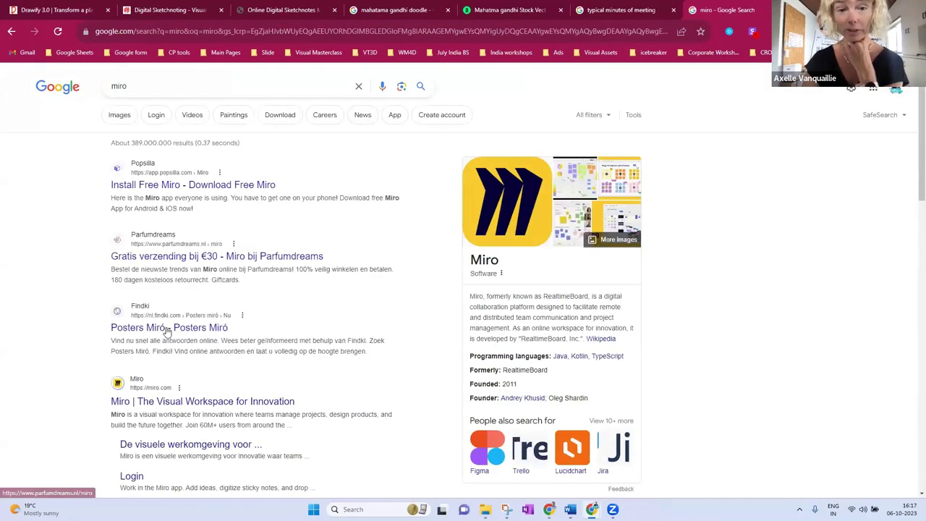
pyautogui.scroll(-2, 176, 373)
pyautogui.click(176, 312)
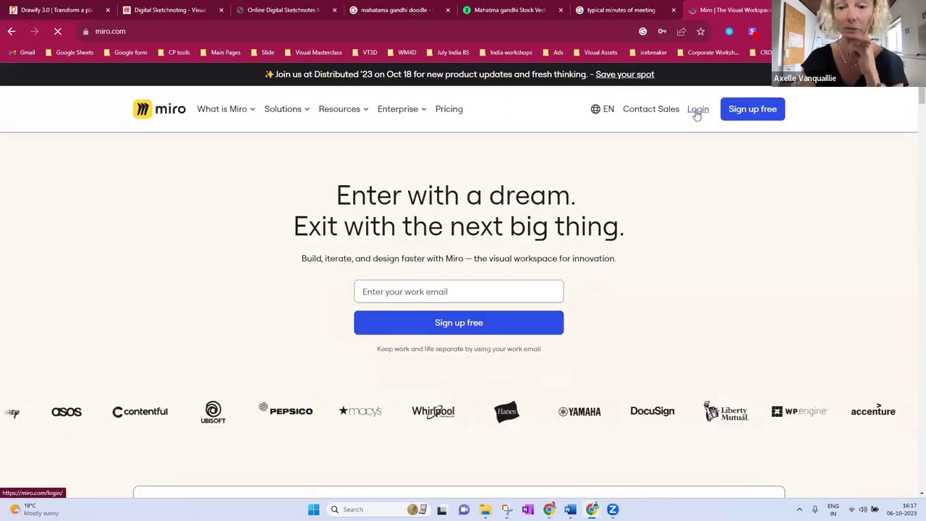
pyautogui.click(696, 112)
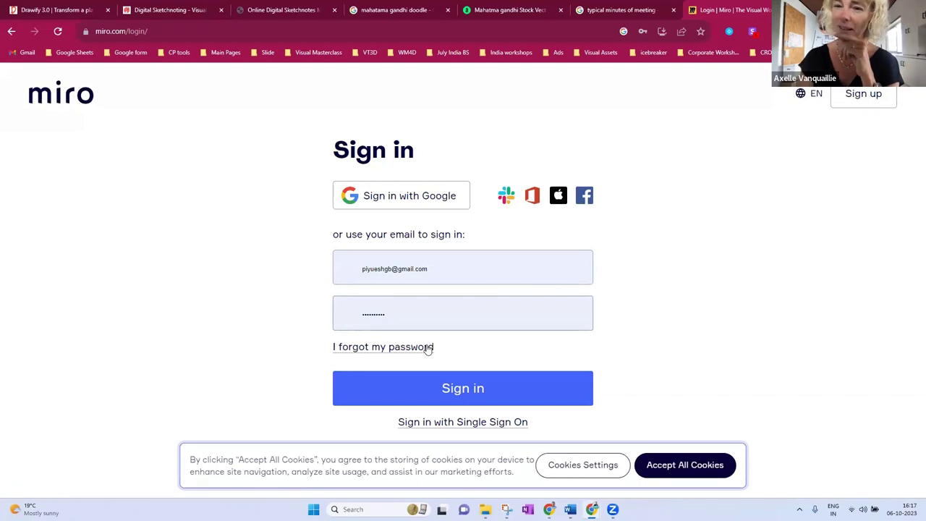
pyautogui.click(453, 391)
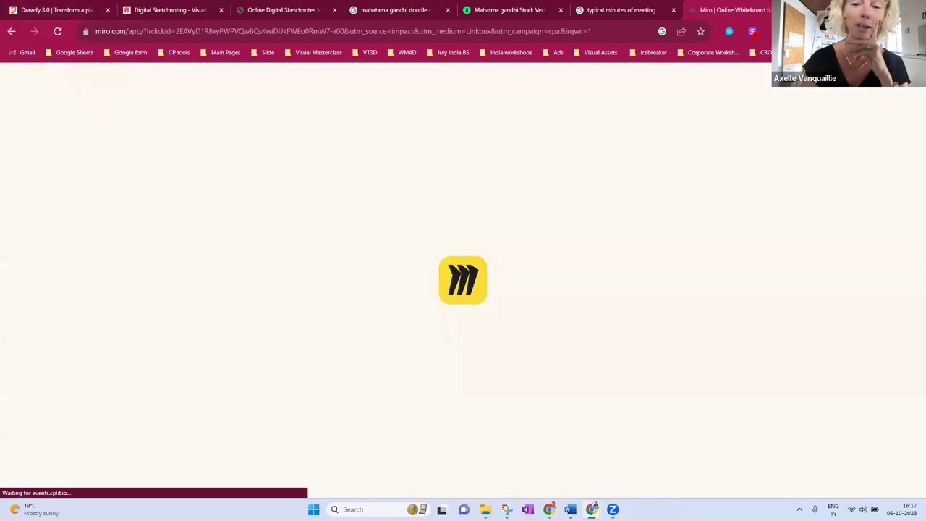
# Open the Drawify website's complete templates page in another new browser tab.
pyautogui.hotkey('ctrl', 't')
pyautogui.write('draw')
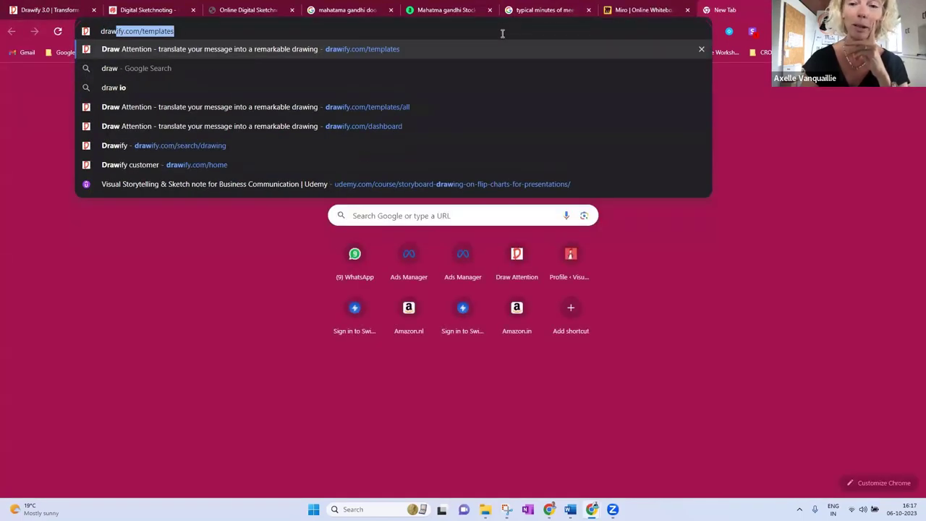
pyautogui.press('Return')
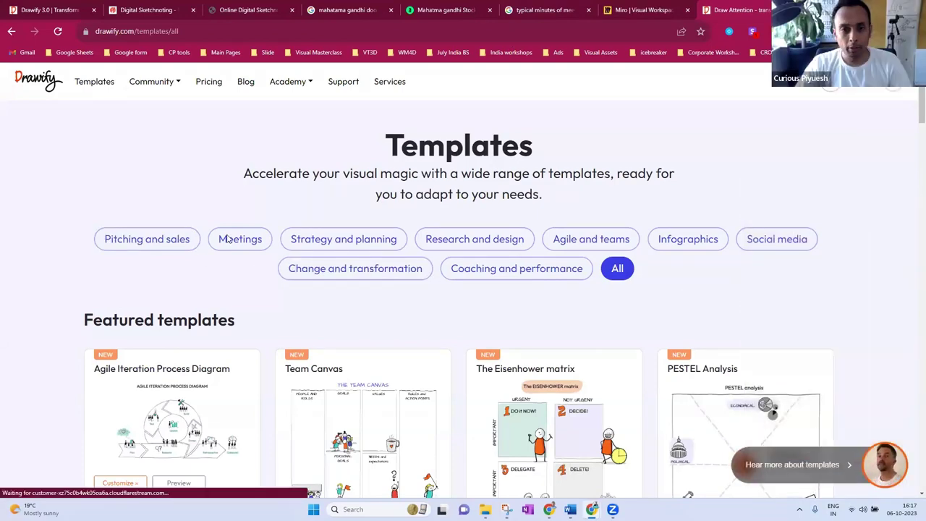
# Filter the website's templates to Pitching and sales and look through the first page of designs.
pyautogui.click(144, 243)
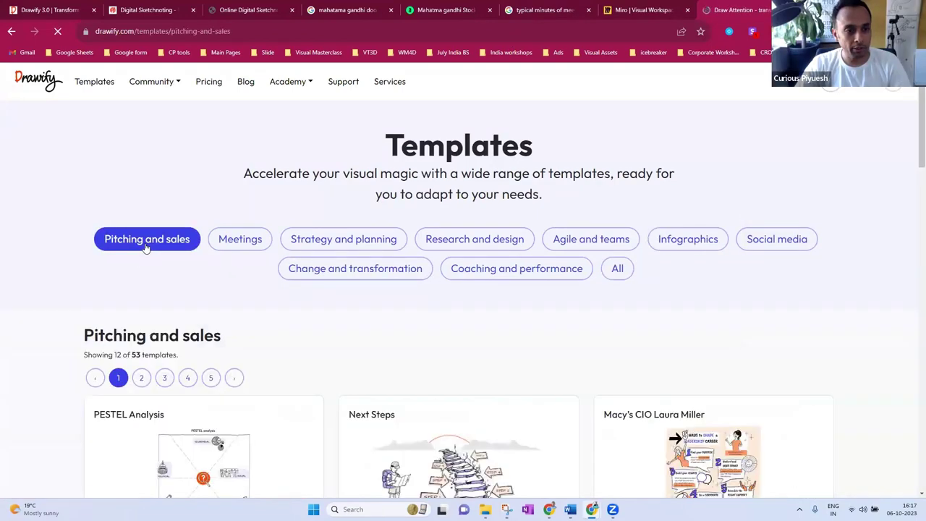
pyautogui.scroll(-2, 152, 218)
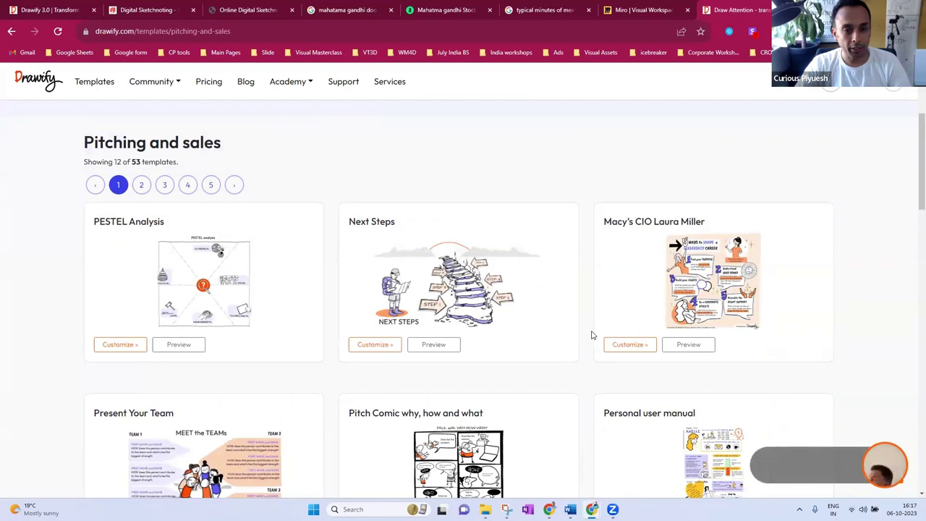
pyautogui.scroll(-1, 565, 313)
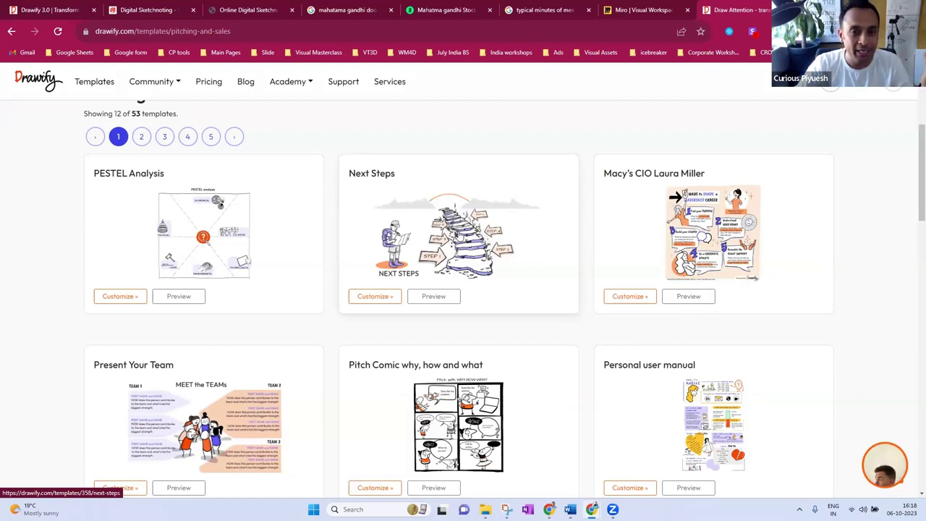
pyautogui.scroll(-3, 505, 283)
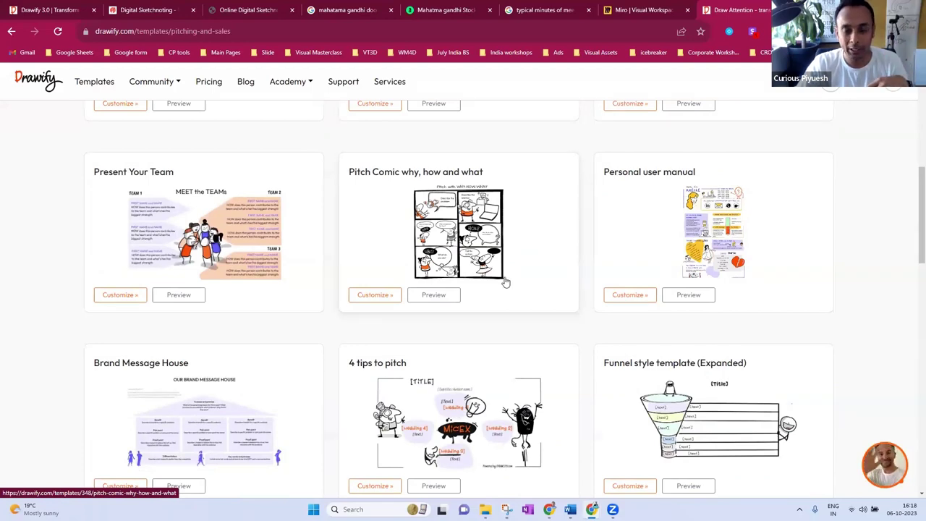
pyautogui.scroll(-2, 506, 281)
pyautogui.scroll(-4, 508, 280)
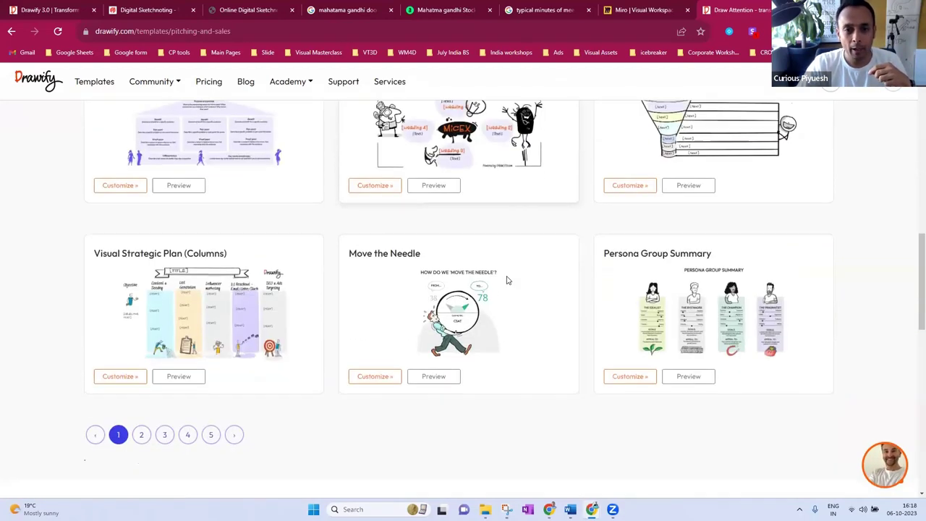
pyautogui.scroll(2, 507, 279)
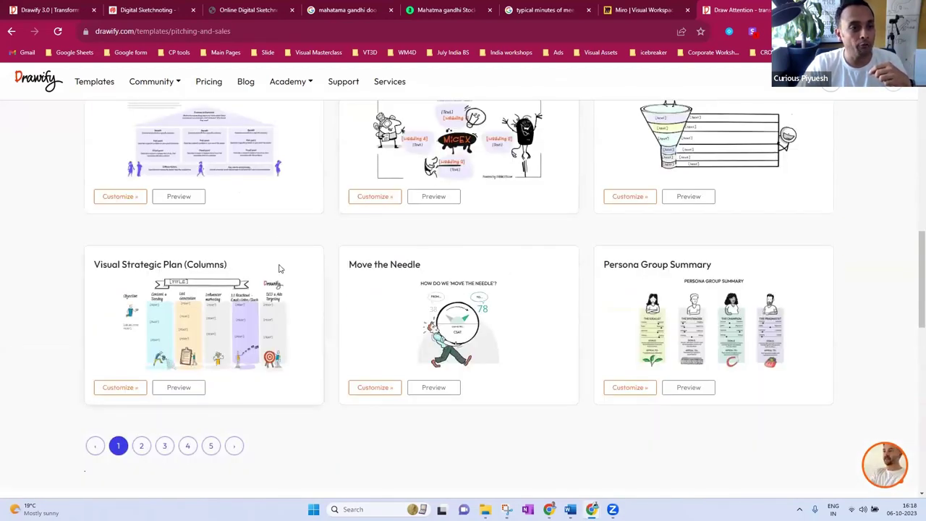
pyautogui.scroll(8, 286, 264)
pyautogui.scroll(2, 314, 252)
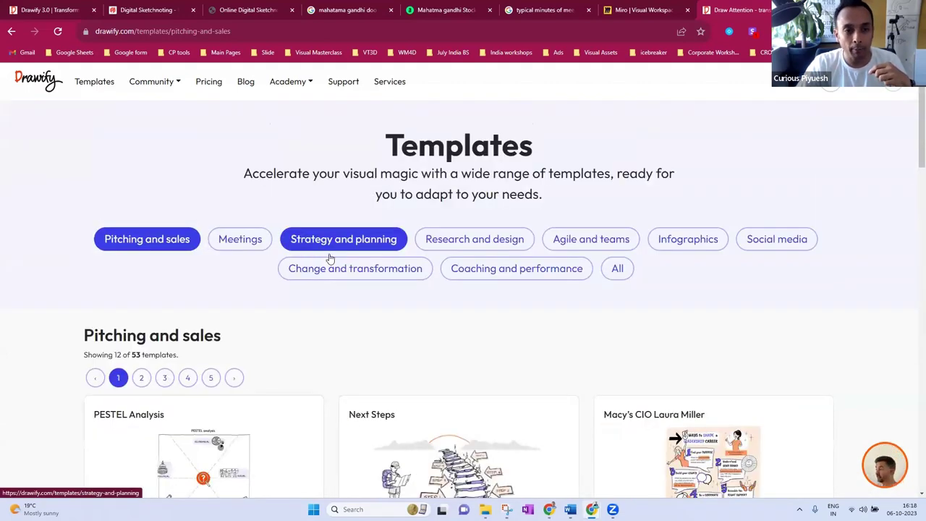
# Check the Research and design category, and look through the first page of Strategy and planning templates.
pyautogui.click(479, 241)
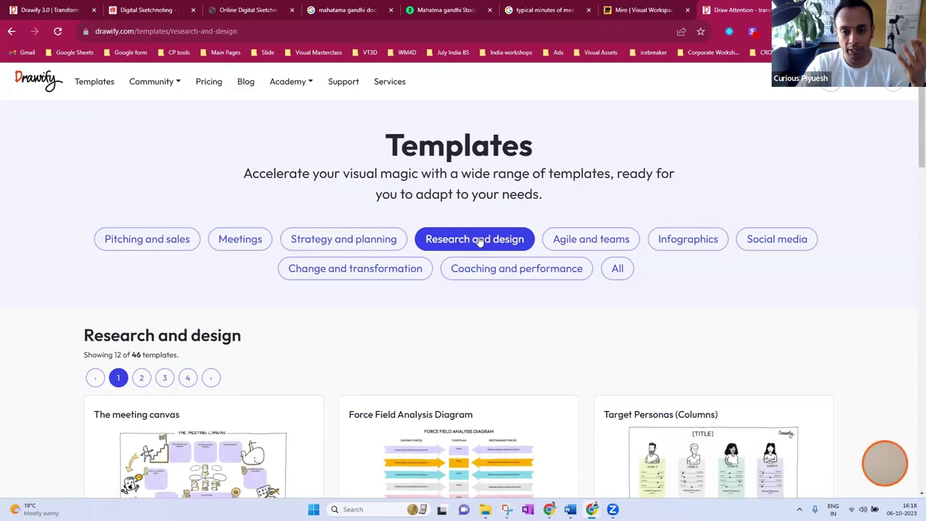
pyautogui.click(366, 243)
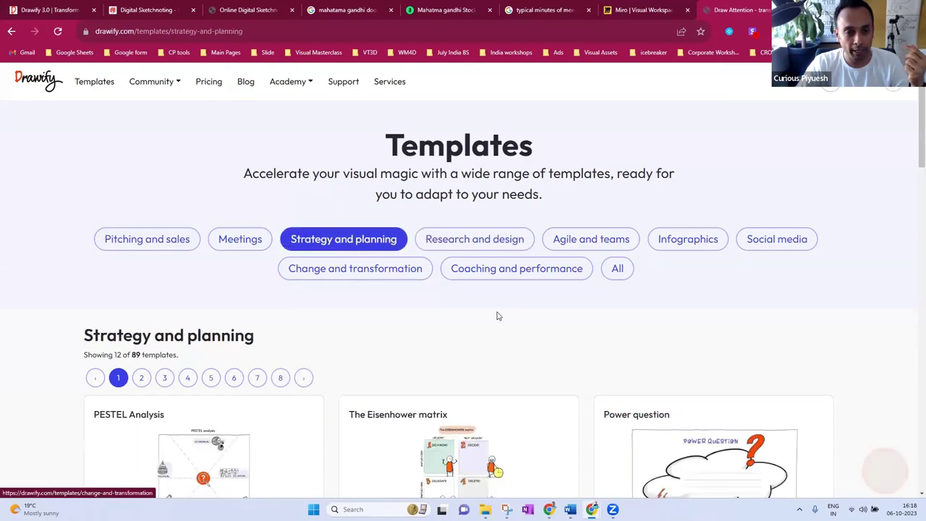
pyautogui.scroll(-6, 497, 313)
pyautogui.scroll(-6, 497, 313)
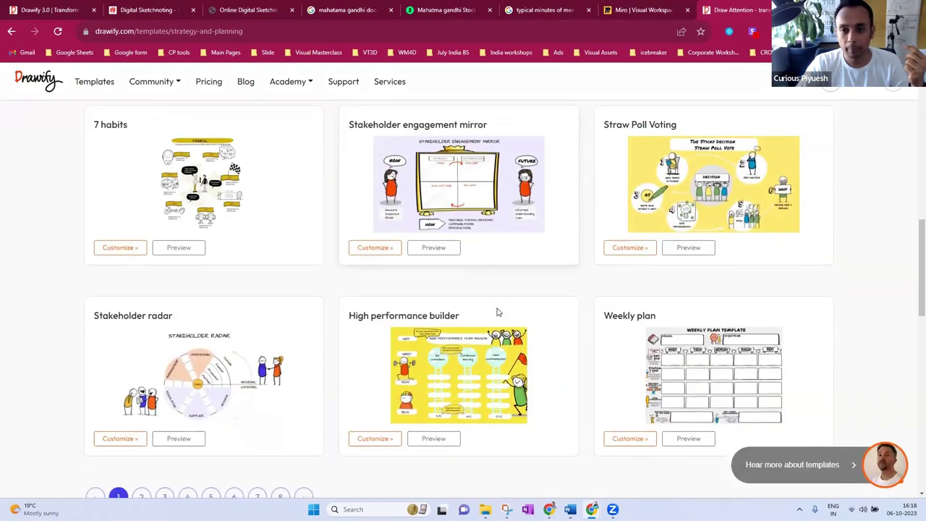
pyautogui.scroll(2, 497, 313)
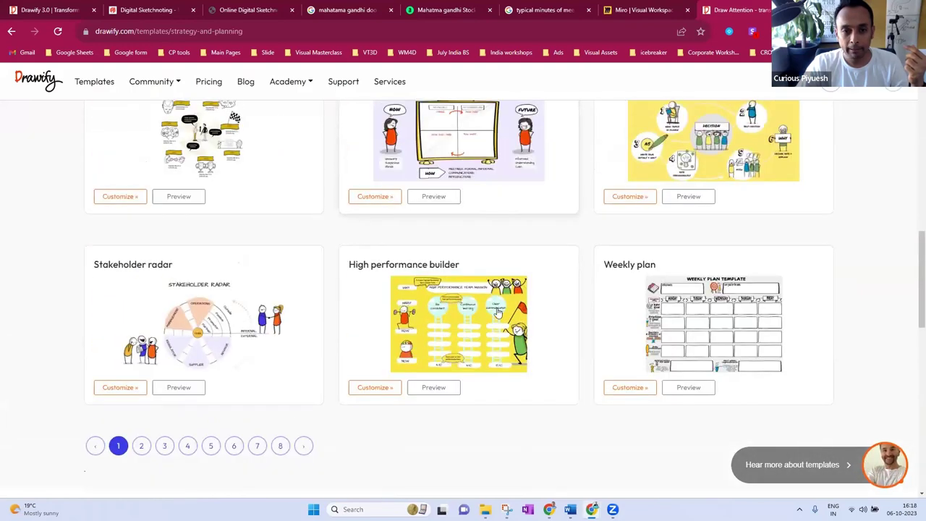
# Look back over the first page of Strategy and planning templates.
pyautogui.scroll(3, 497, 313)
pyautogui.scroll(2, 497, 313)
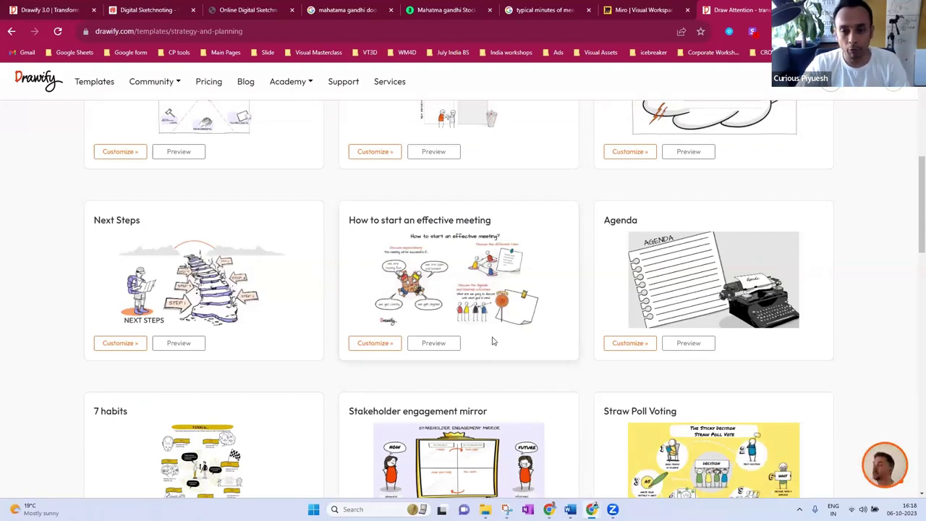
pyautogui.scroll(5, 497, 335)
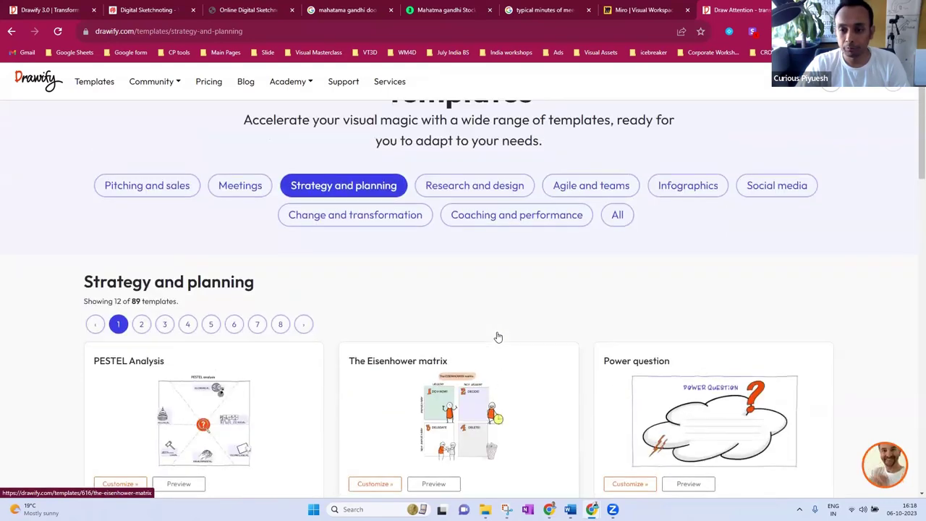
pyautogui.scroll(-4, 497, 334)
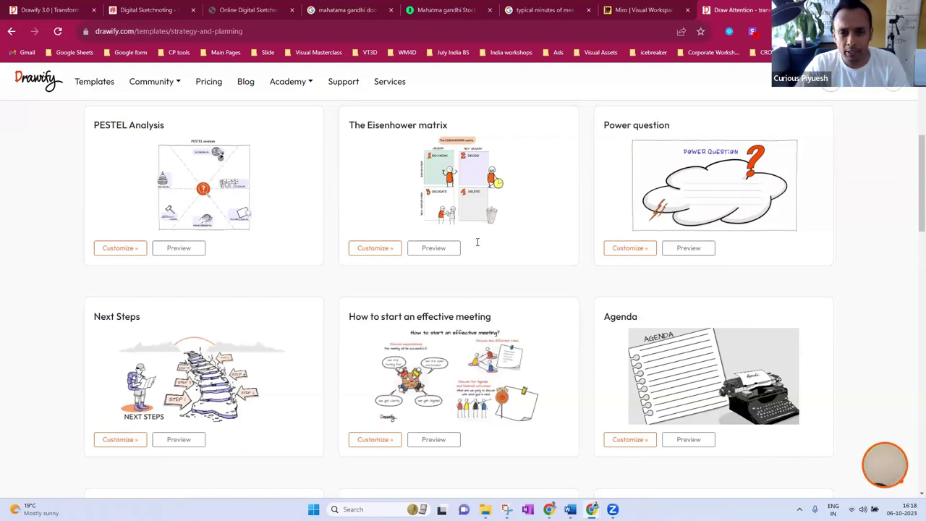
# Return to the open Drawify composer design and show its canvas orientation and size options.
pyautogui.click(44, 9)
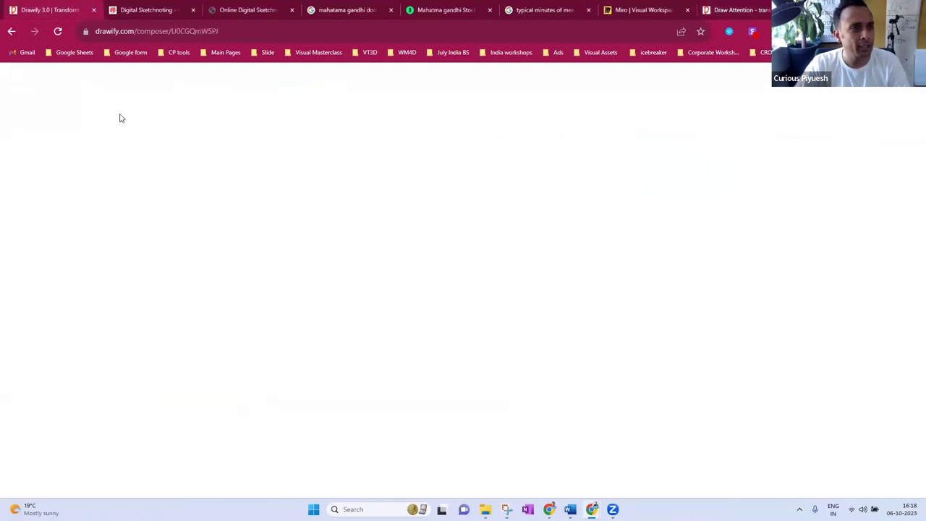
pyautogui.click(100, 78)
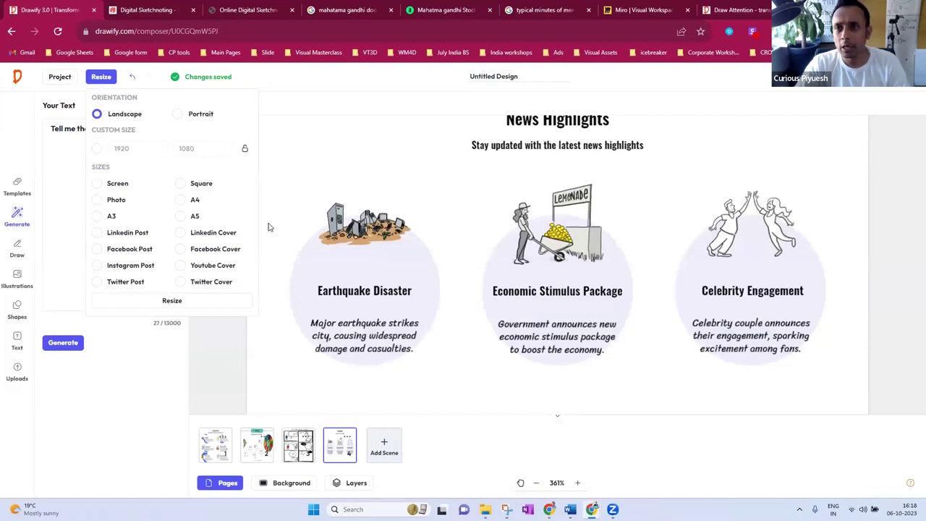
# Switch to the Miro dashboard and create a new blank team board, dismissing the template picker.
pyautogui.click(657, 6)
pyautogui.click(629, 95)
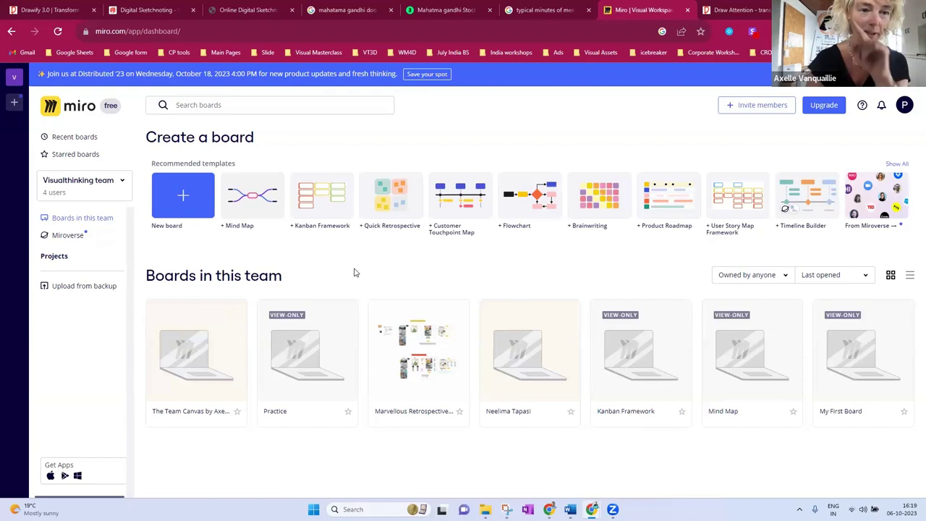
pyautogui.click(168, 202)
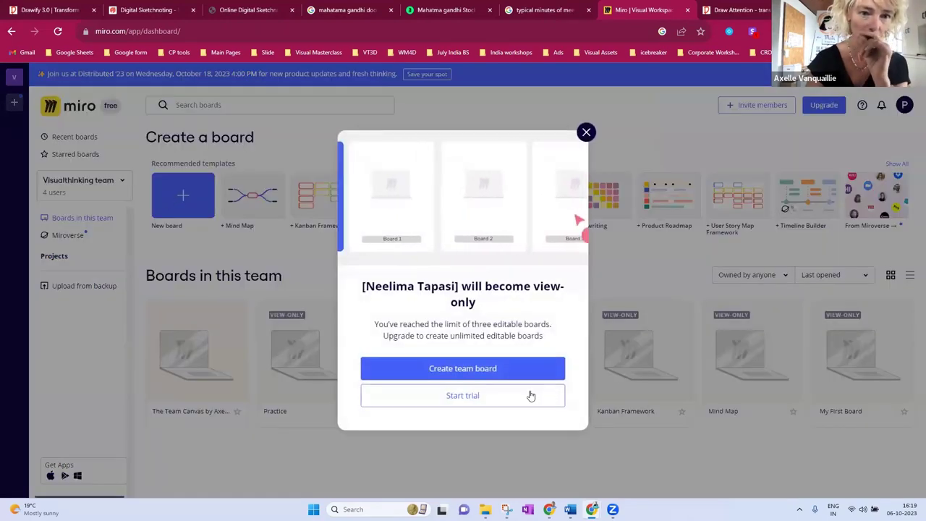
pyautogui.click(426, 369)
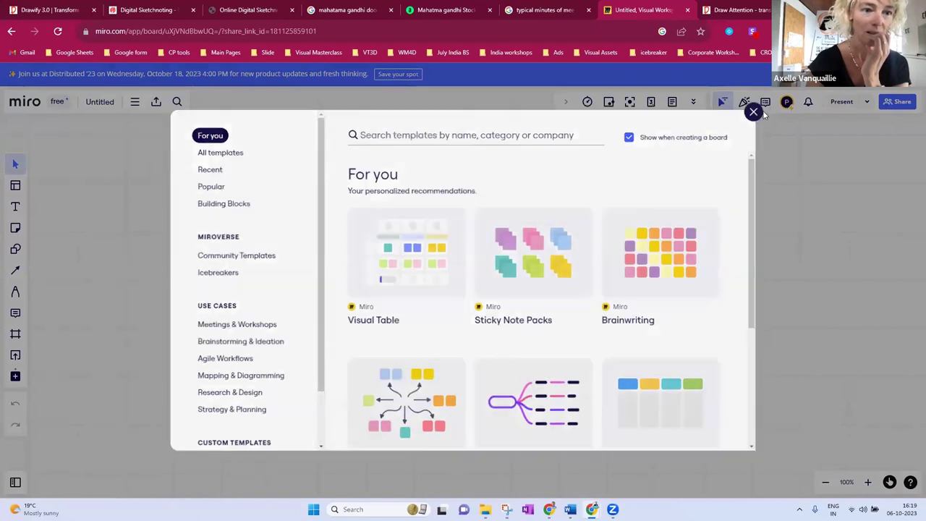
pyautogui.click(761, 109)
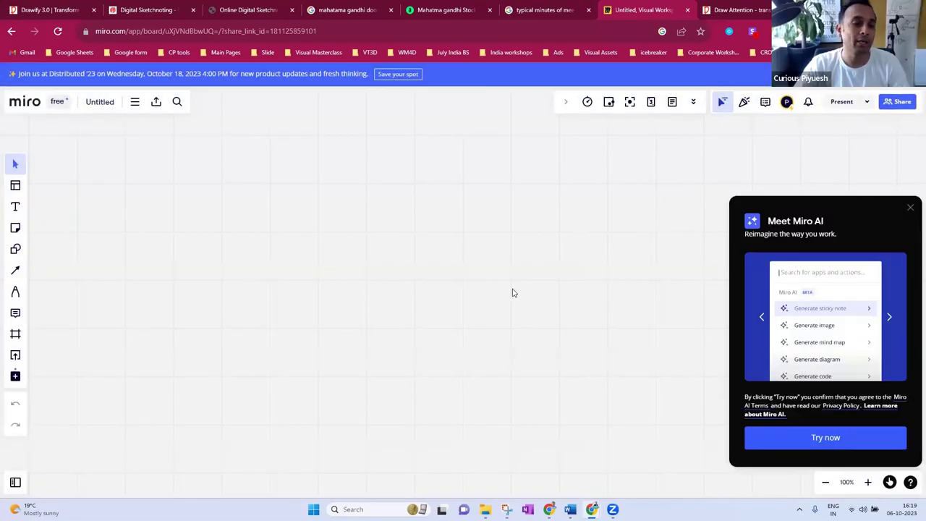
# Find the Drawify images app with the search "draw", open it on the board and allow its permissions.
pyautogui.click(15, 378)
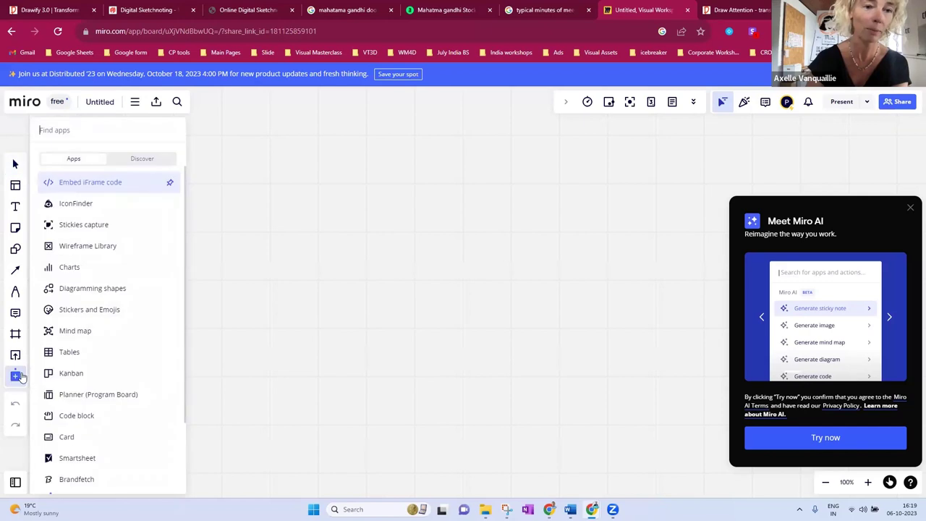
pyautogui.write('draw')
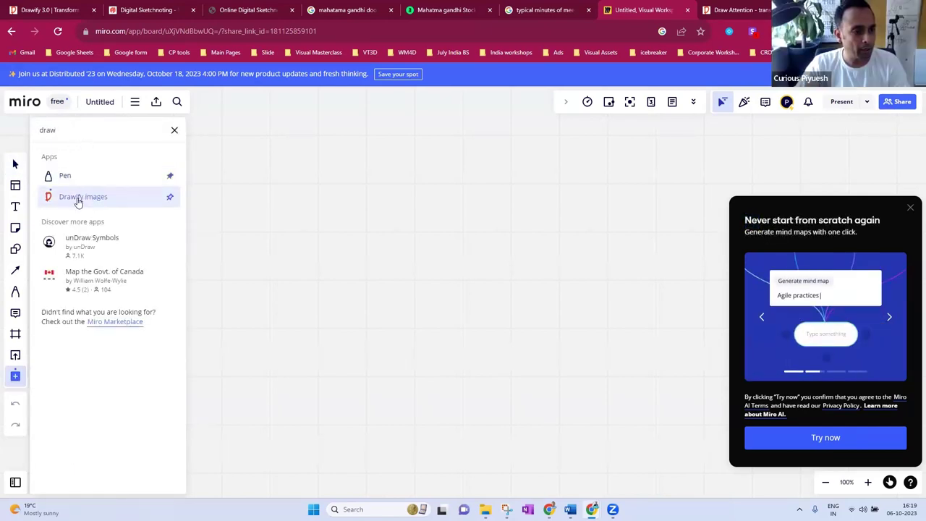
pyautogui.click(76, 197)
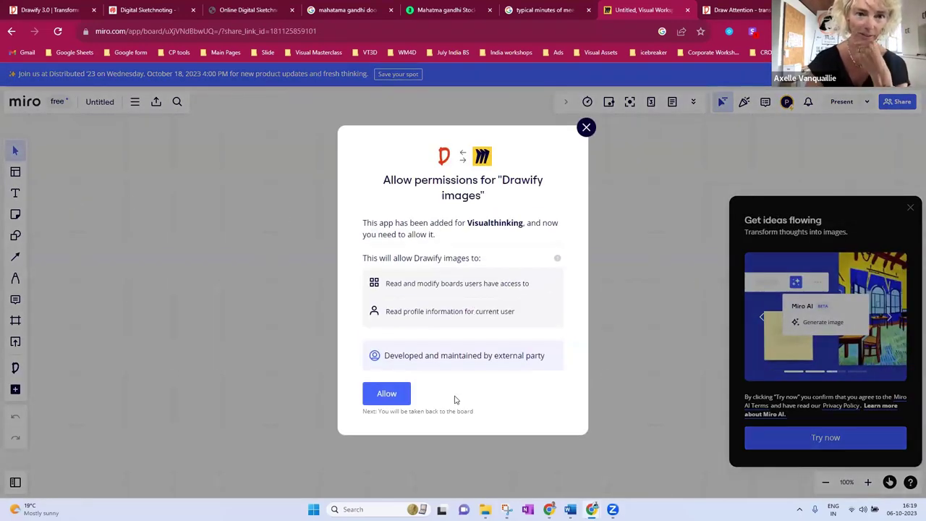
pyautogui.click(387, 395)
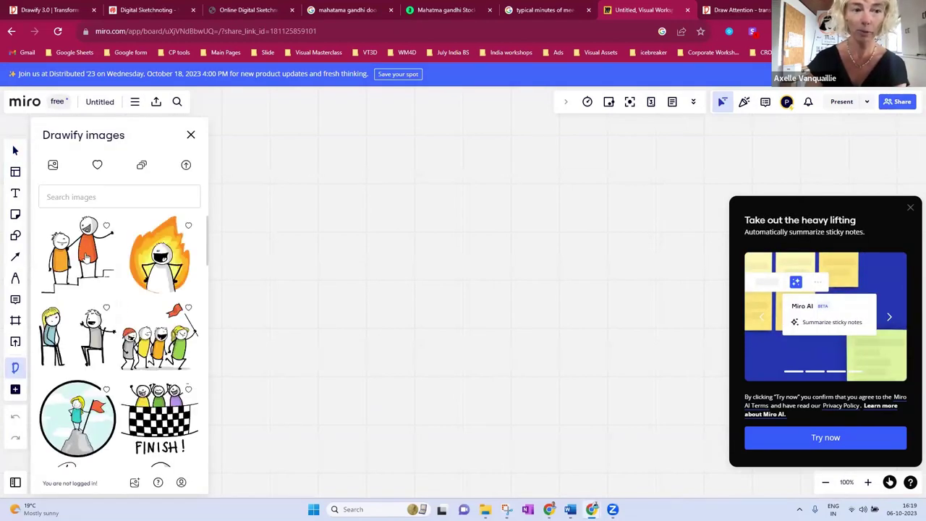
# Place the illustration of two figures on stairs and the flag-led group side by side on the board.
pyautogui.moveTo(89, 256); pyautogui.dragTo(376, 265)
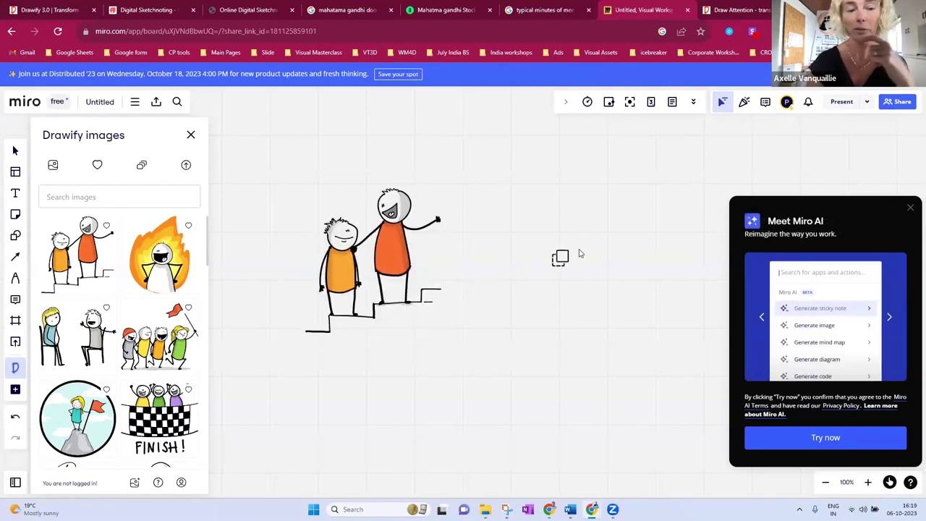
pyautogui.scroll(-5, 607, 247)
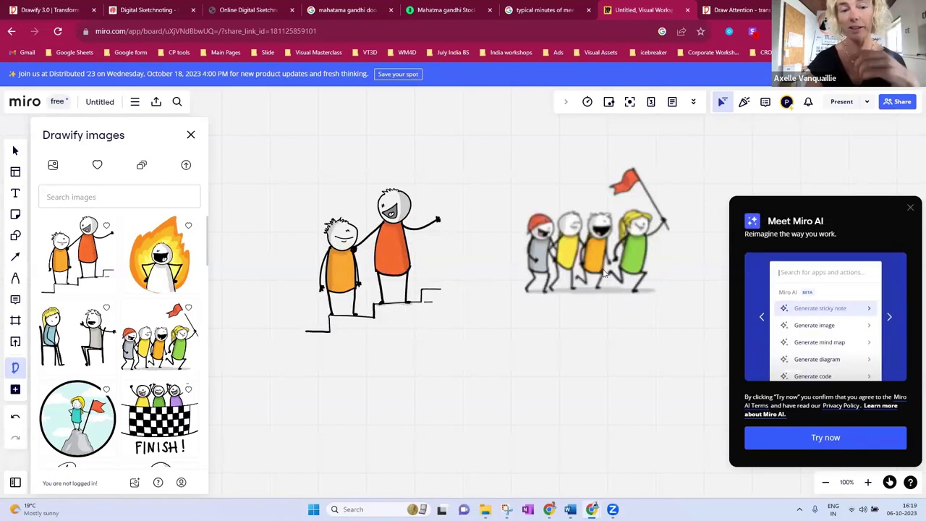
pyautogui.scroll(1, 602, 288)
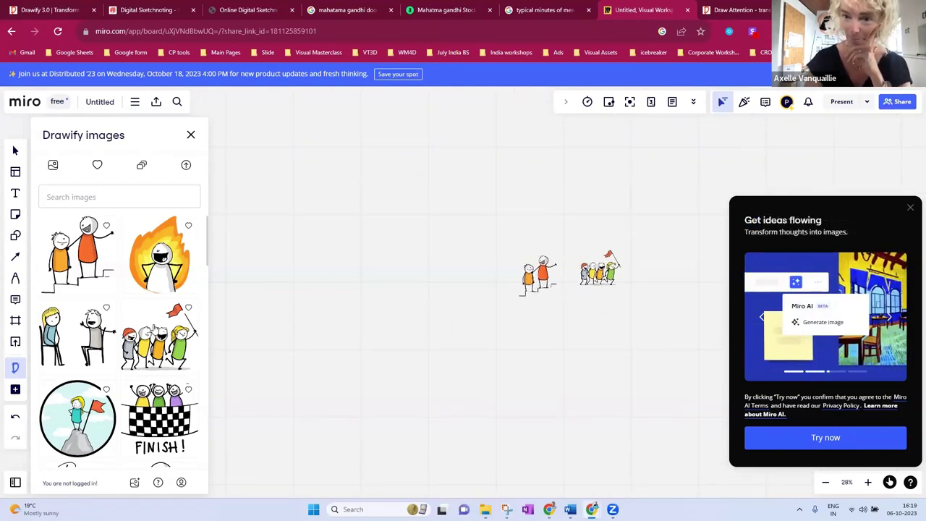
# Open drawify.com in a new incognito browser window.
pyautogui.click(45, 11)
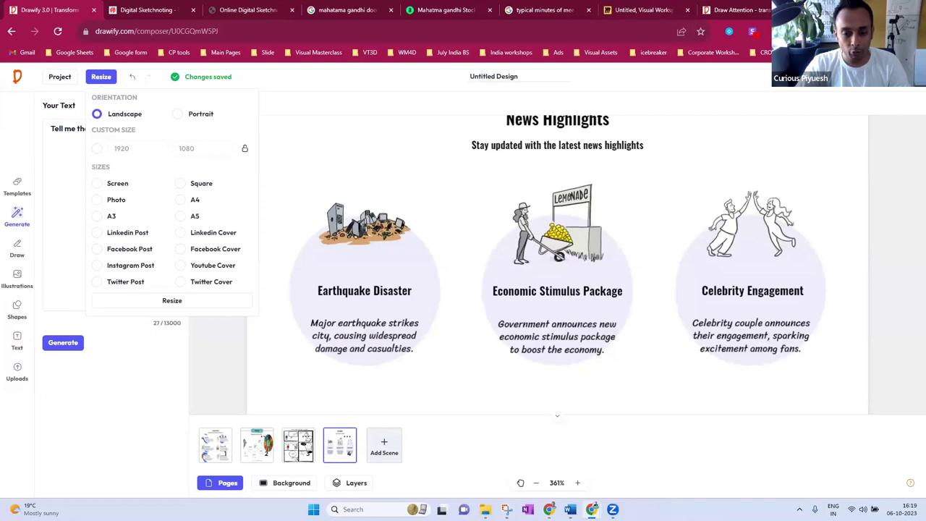
pyautogui.rightClick(549, 510)
pyautogui.press('Escape')
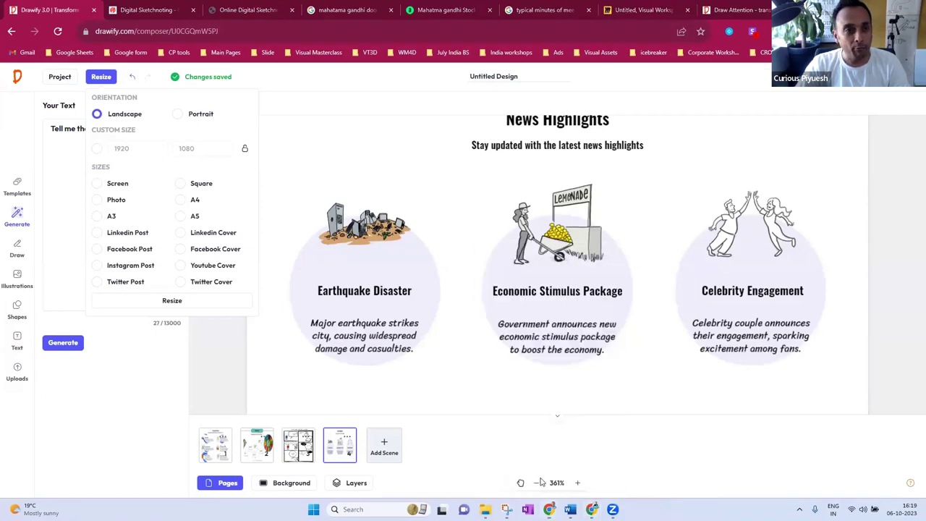
pyautogui.hotkey('ctrl', 'shift', 'n')
pyautogui.write('dr')
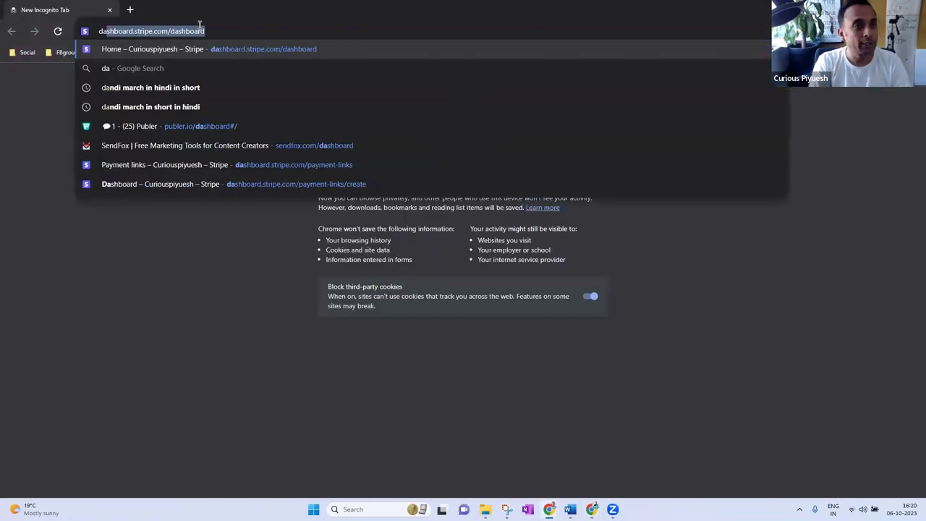
pyautogui.write('awify.com')
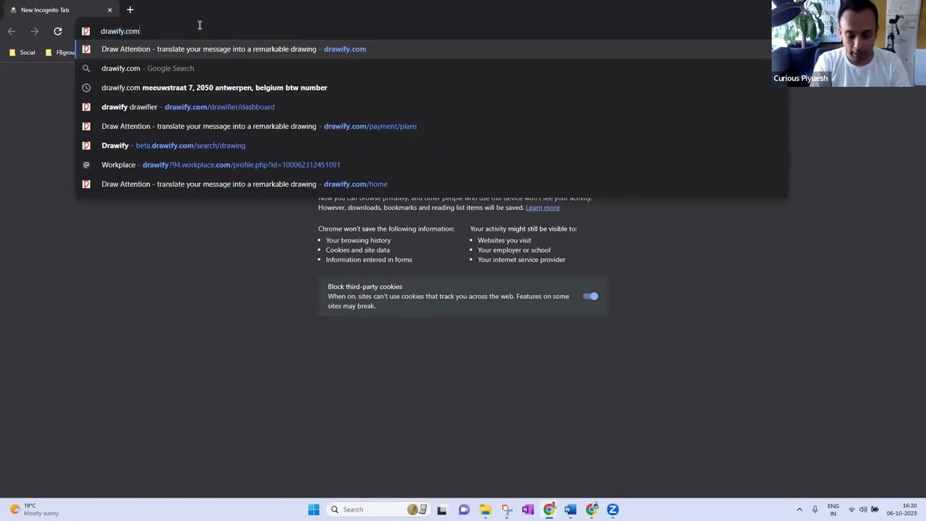
pyautogui.press('Return')
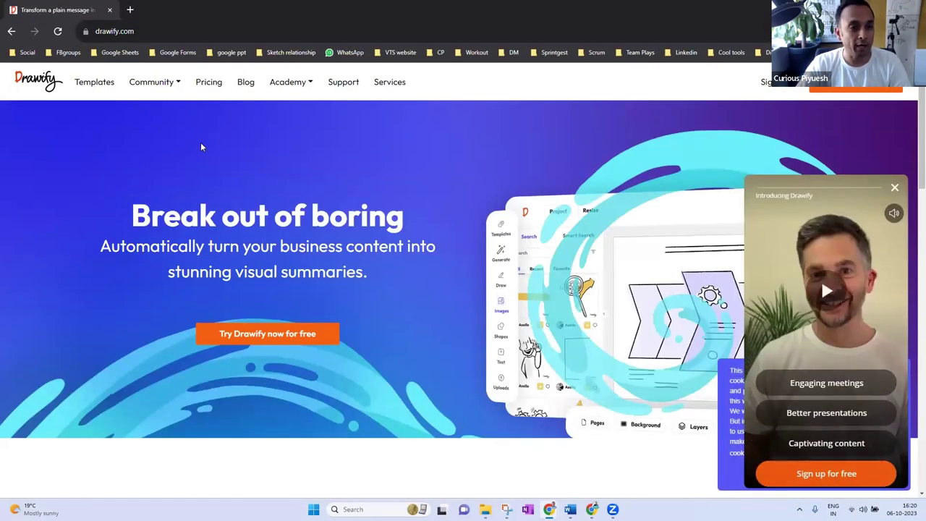
# Open the website's pricing page and examine the monthly prices and included features of the Pro and Hero plans.
pyautogui.click(211, 86)
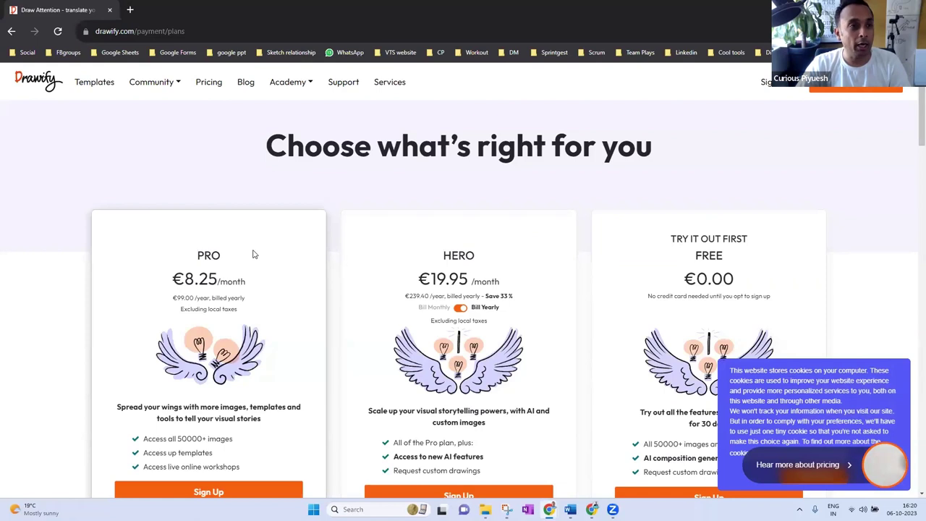
pyautogui.moveTo(185, 279); pyautogui.dragTo(218, 275)
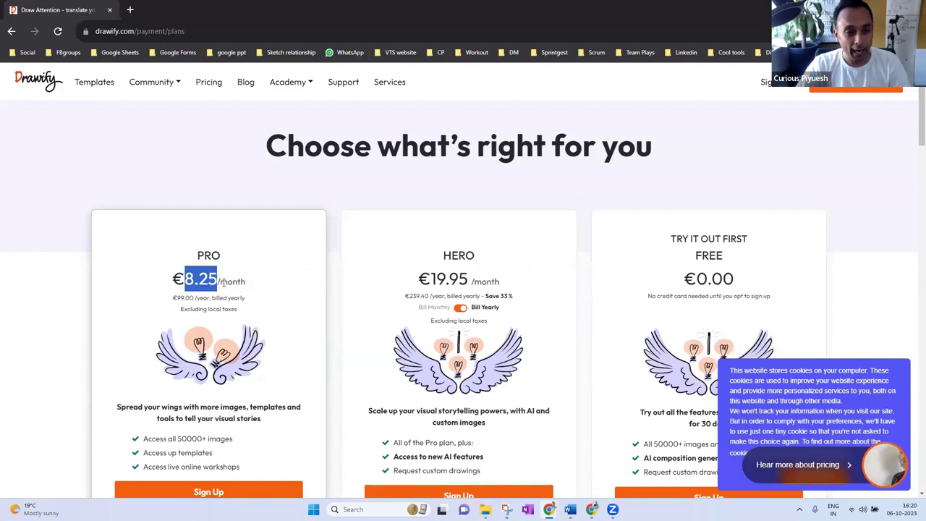
pyautogui.moveTo(246, 282); pyautogui.dragTo(171, 281)
pyautogui.scroll(-1, 217, 294)
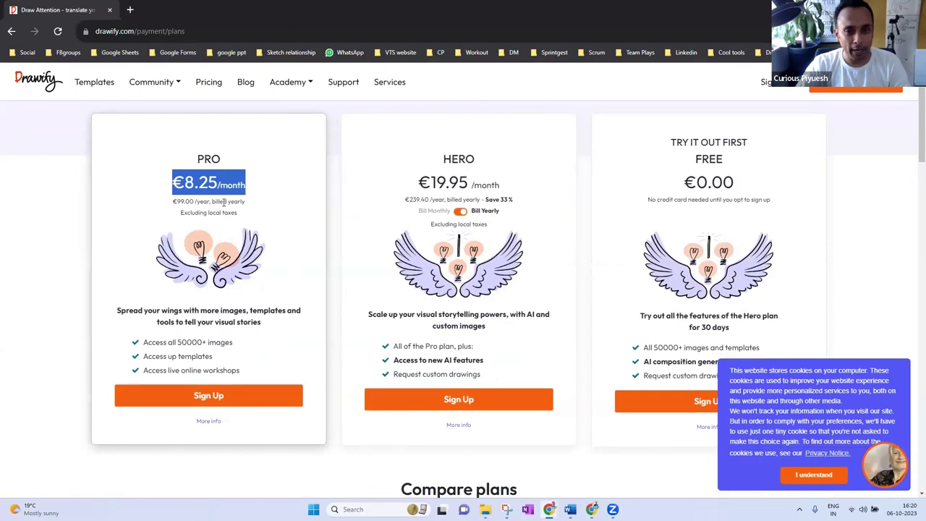
pyautogui.scroll(1, 224, 202)
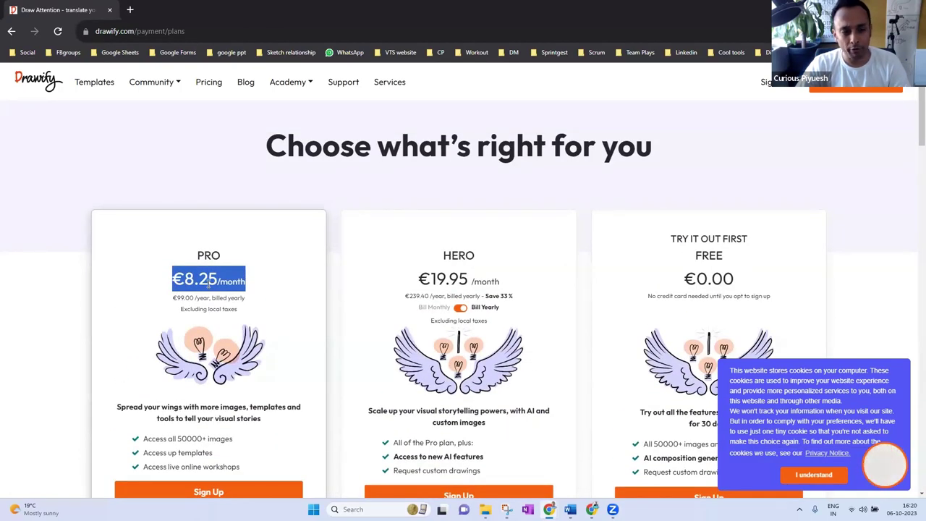
pyautogui.scroll(-1, 210, 284)
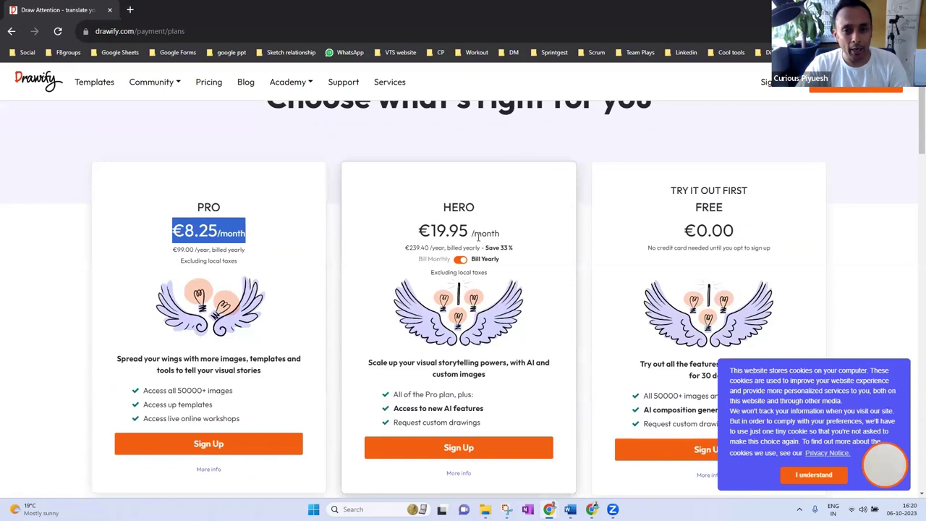
pyautogui.moveTo(432, 230); pyautogui.dragTo(469, 231)
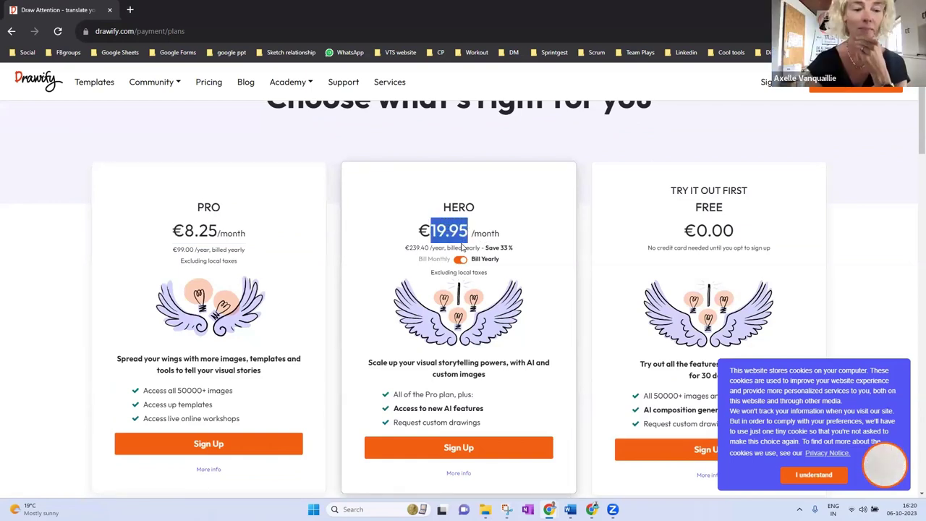
pyautogui.scroll(-1, 512, 272)
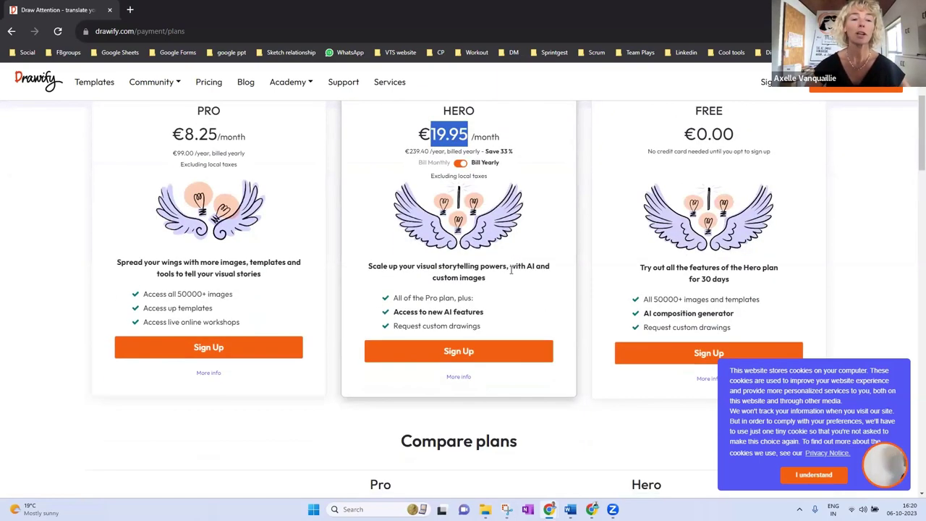
pyautogui.scroll(1, 511, 272)
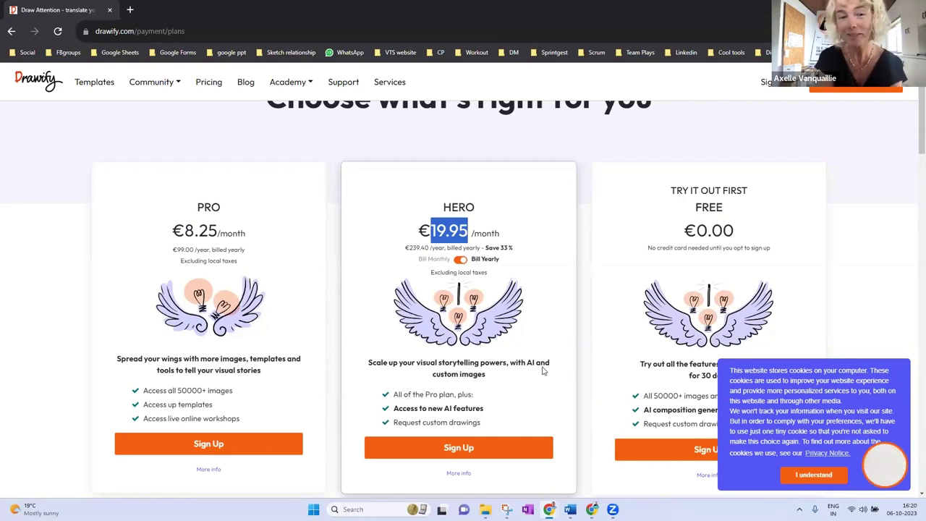
# Switch to the browser window holding the presentation and check the Urban VPN extension from a new tab.
pyautogui.moveTo(549, 510)
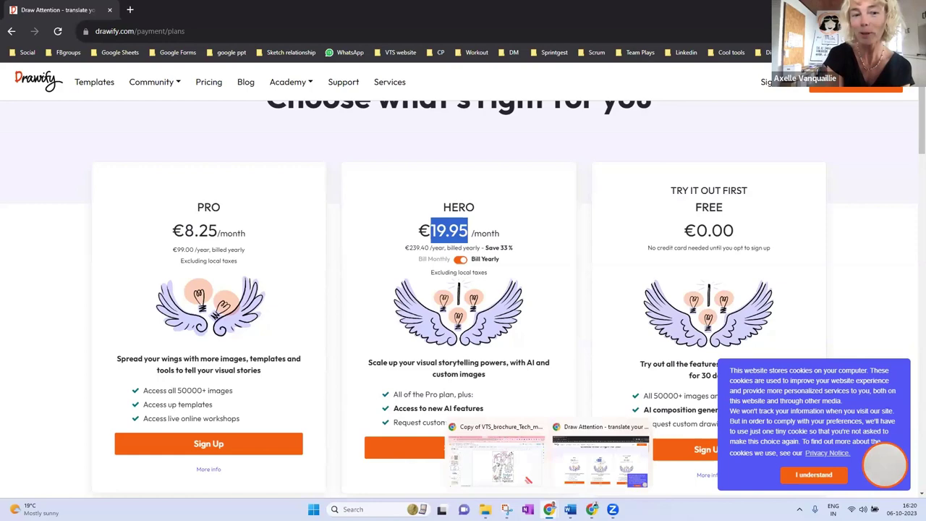
pyautogui.click(511, 474)
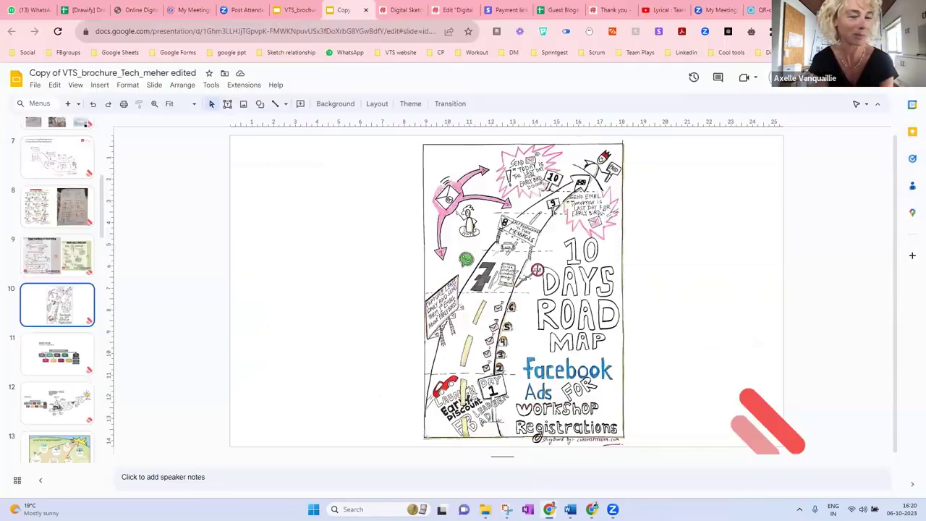
pyautogui.hotkey('ctrl', 't')
pyautogui.click(751, 33)
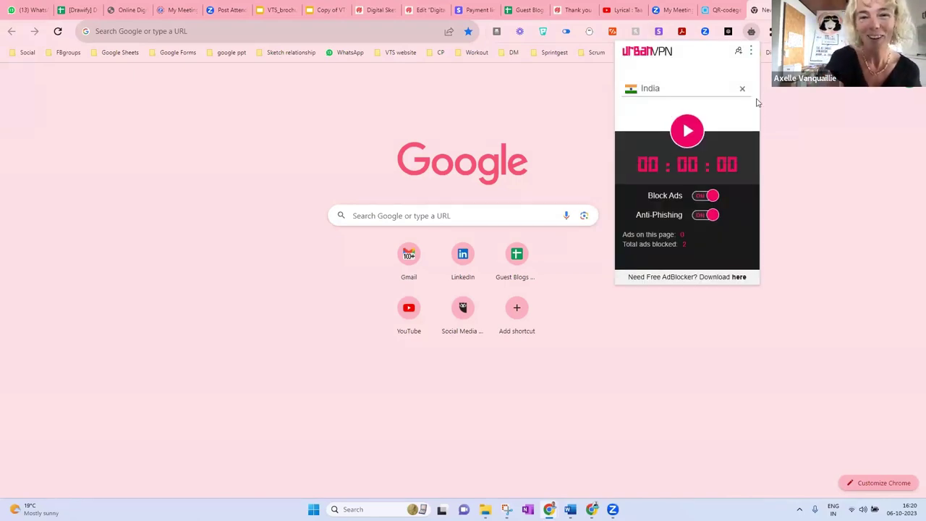
# Open the Drawify drawifier dashboard in the new tab and look through the account overview and My work drawings.
pyautogui.click(394, 31)
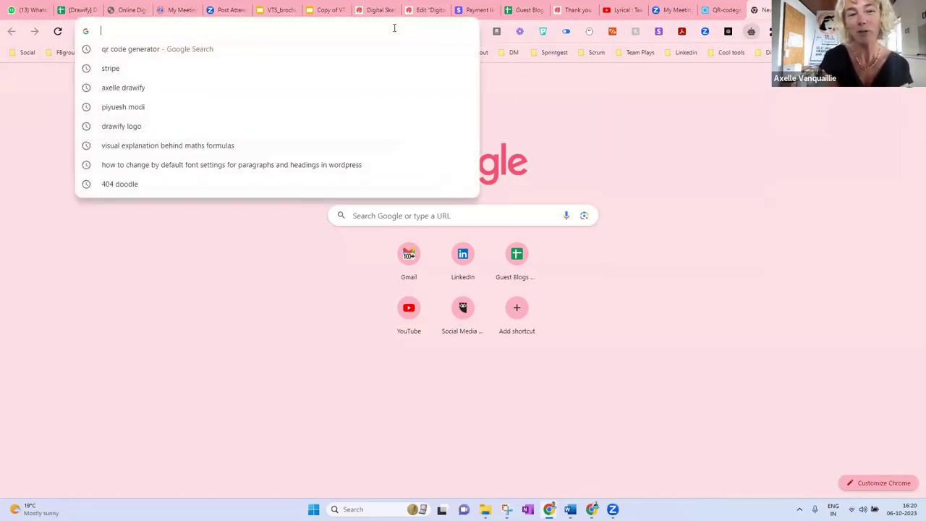
pyautogui.write('draw')
pyautogui.press('Return')
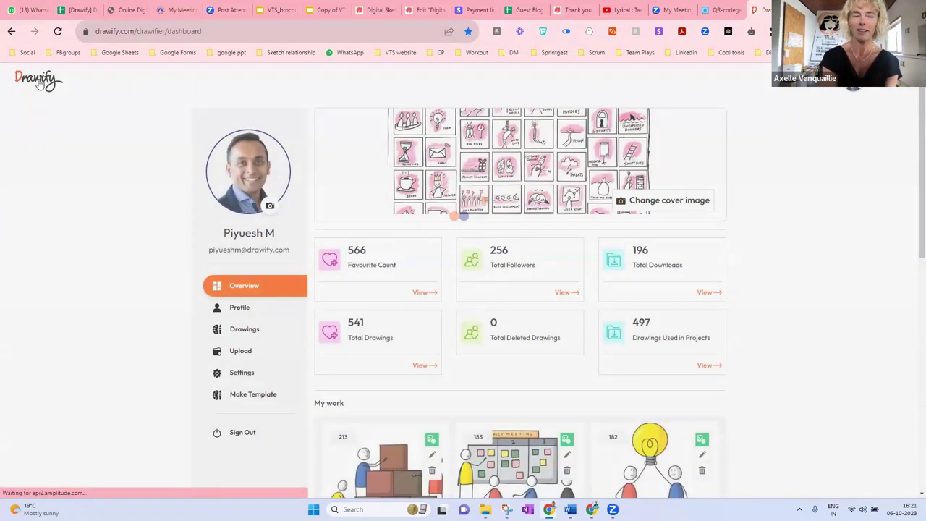
pyautogui.scroll(-3, 273, 301)
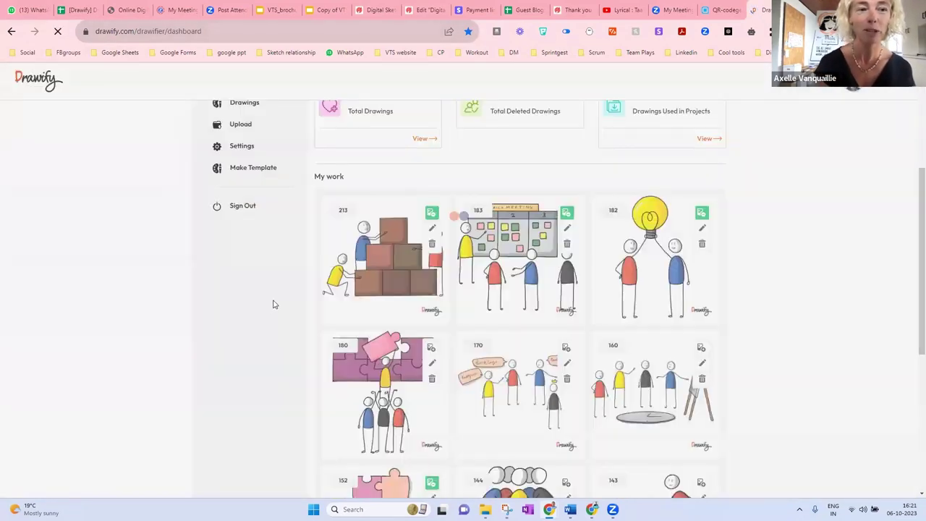
pyautogui.scroll(2, 268, 304)
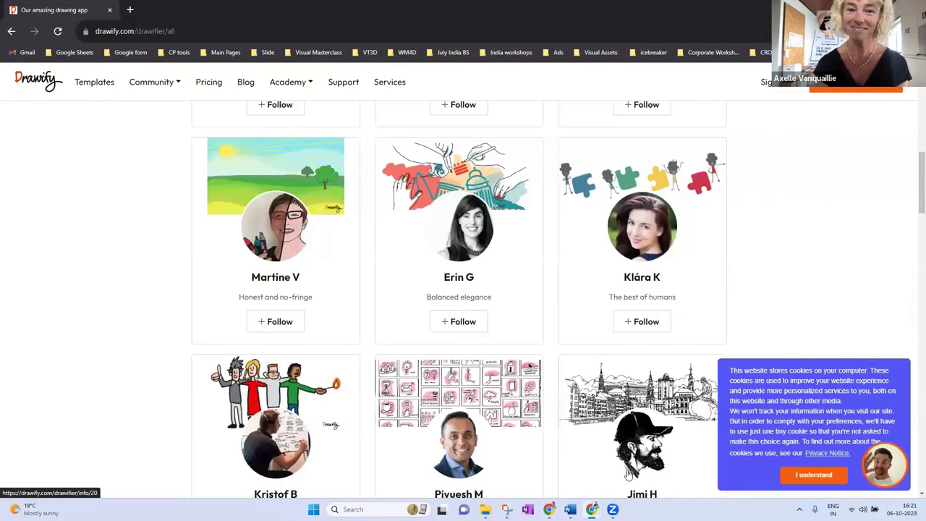
# Leave the drawifier list in the incognito window and reopen the pricing plans page.
pyautogui.scroll(3, 211, 84)
pyautogui.click(211, 84)
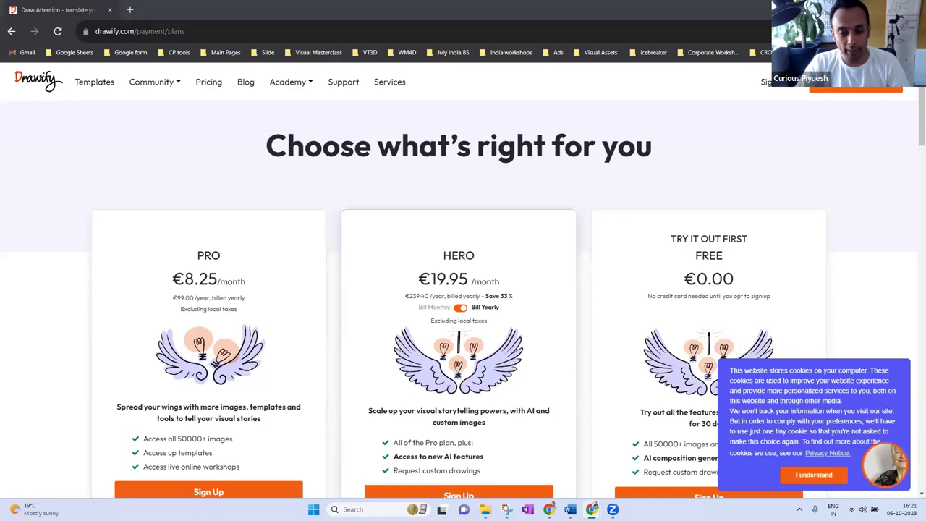
# Switch to the Google Slides presentation, show slide 16 with the 30 percent discount, and highlight the ambassador code in its promotion link.
pyautogui.moveTo(548, 510)
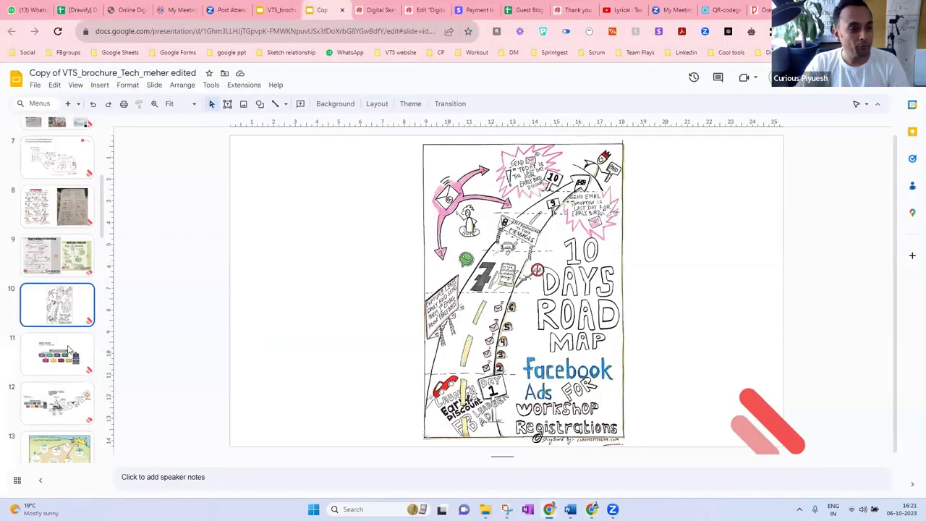
pyautogui.scroll(-5, 69, 351)
pyautogui.click(57, 356)
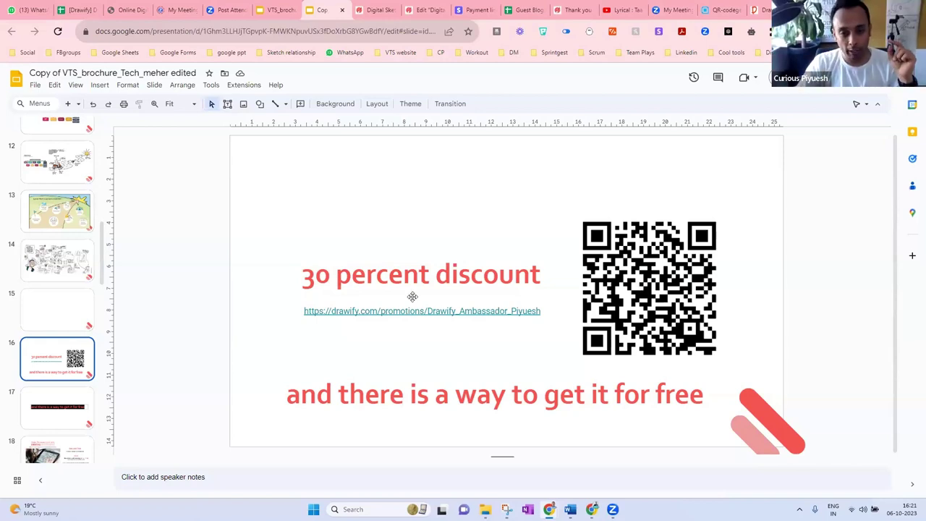
pyautogui.moveTo(427, 310); pyautogui.dragTo(544, 315)
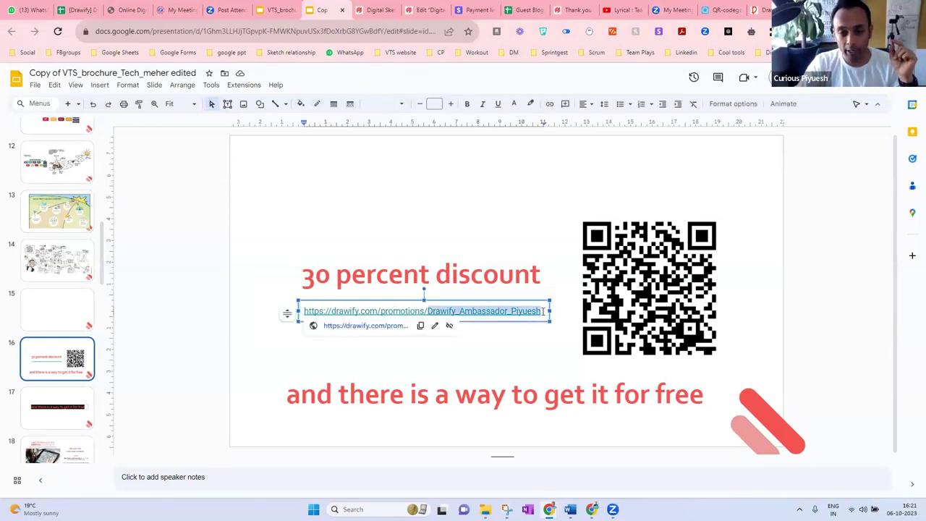